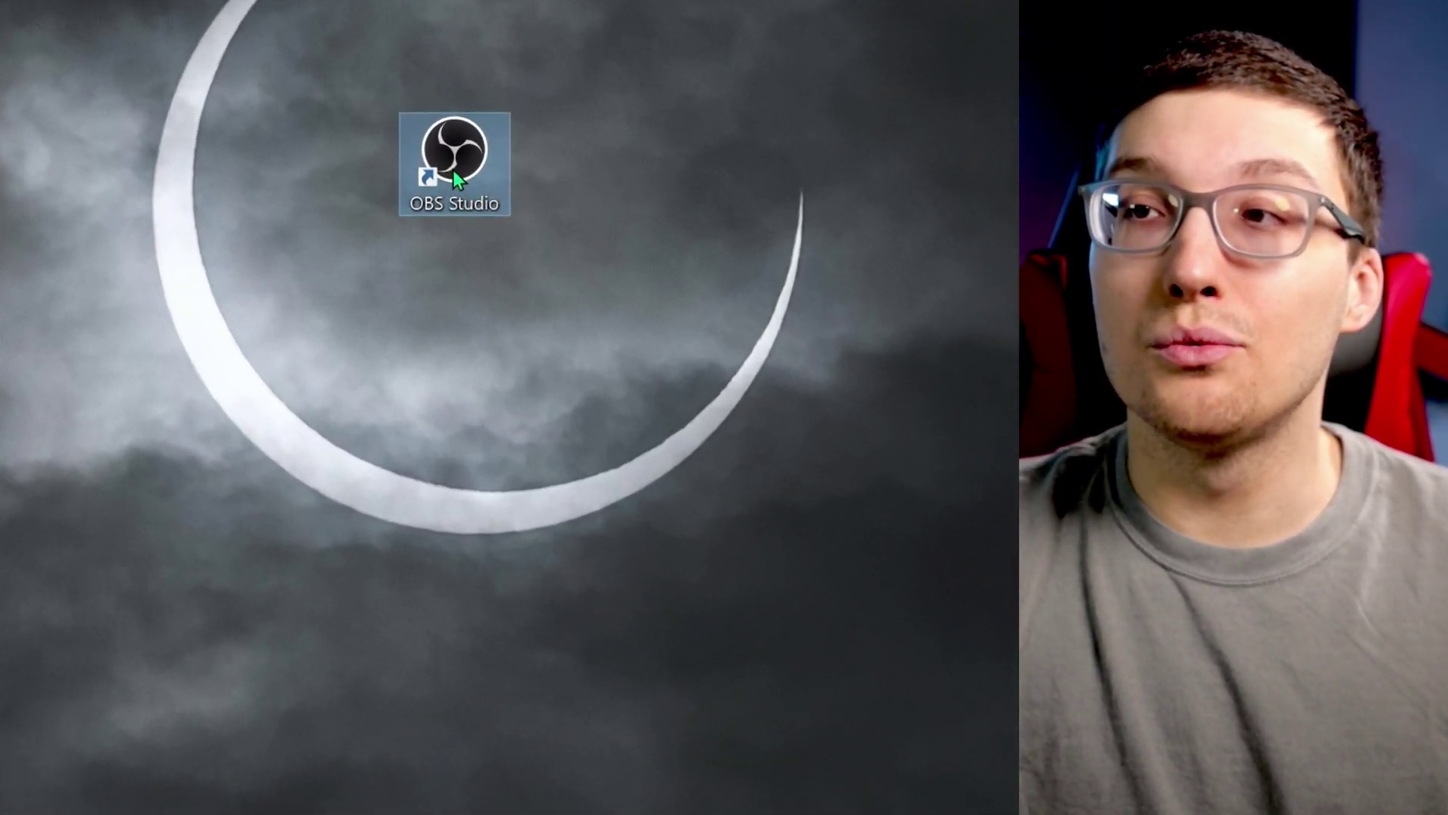
Step: Launch OBS Studio from its desktop shortcut's context menu, loading the Kick Start profile
{"action": "right_click", "coordinate": [454, 171]}
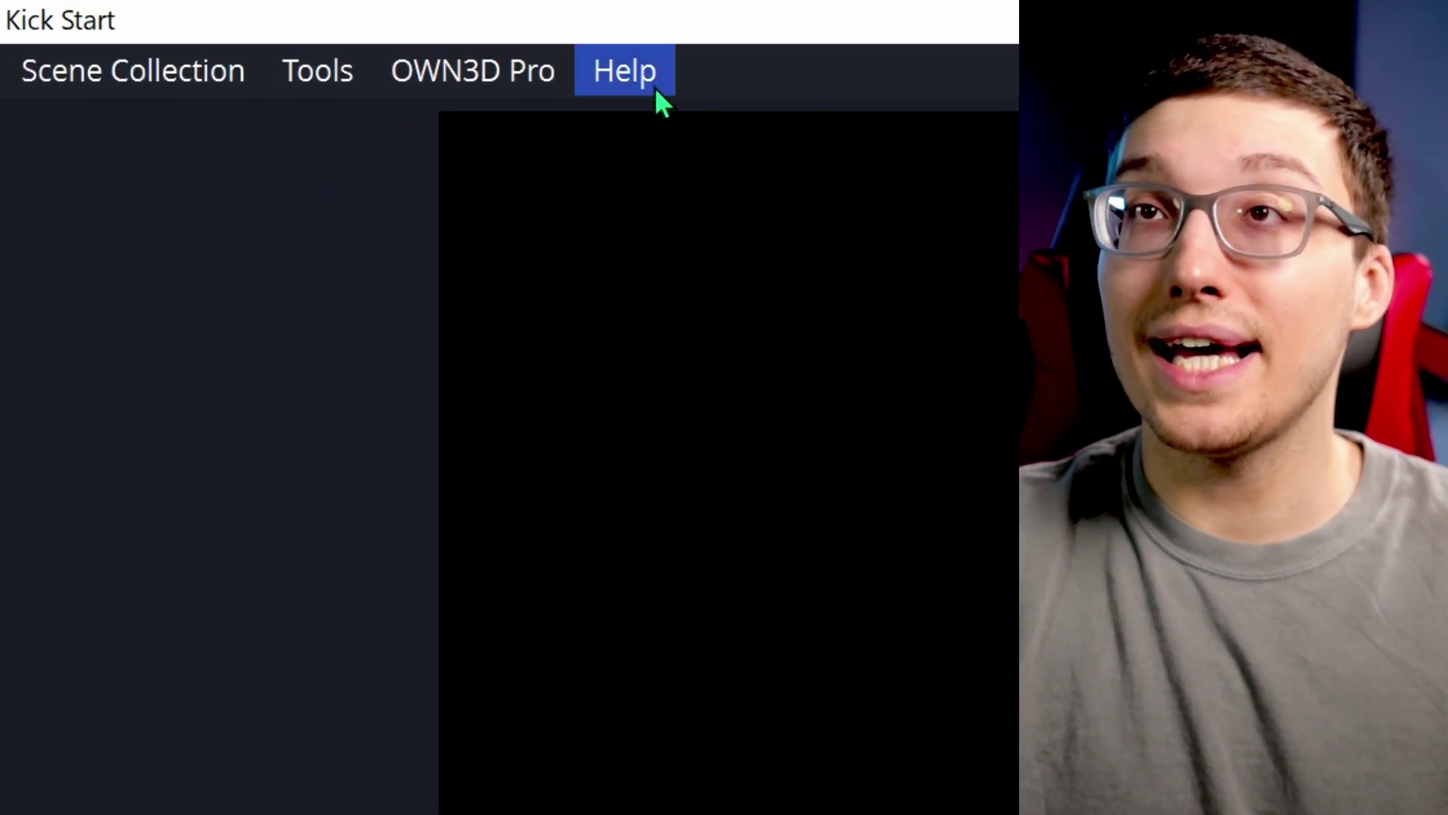
Step: Run Help > Check For Updates and dismiss the 'no updates available' notice
{"action": "left_click", "coordinate": [332, 23]}
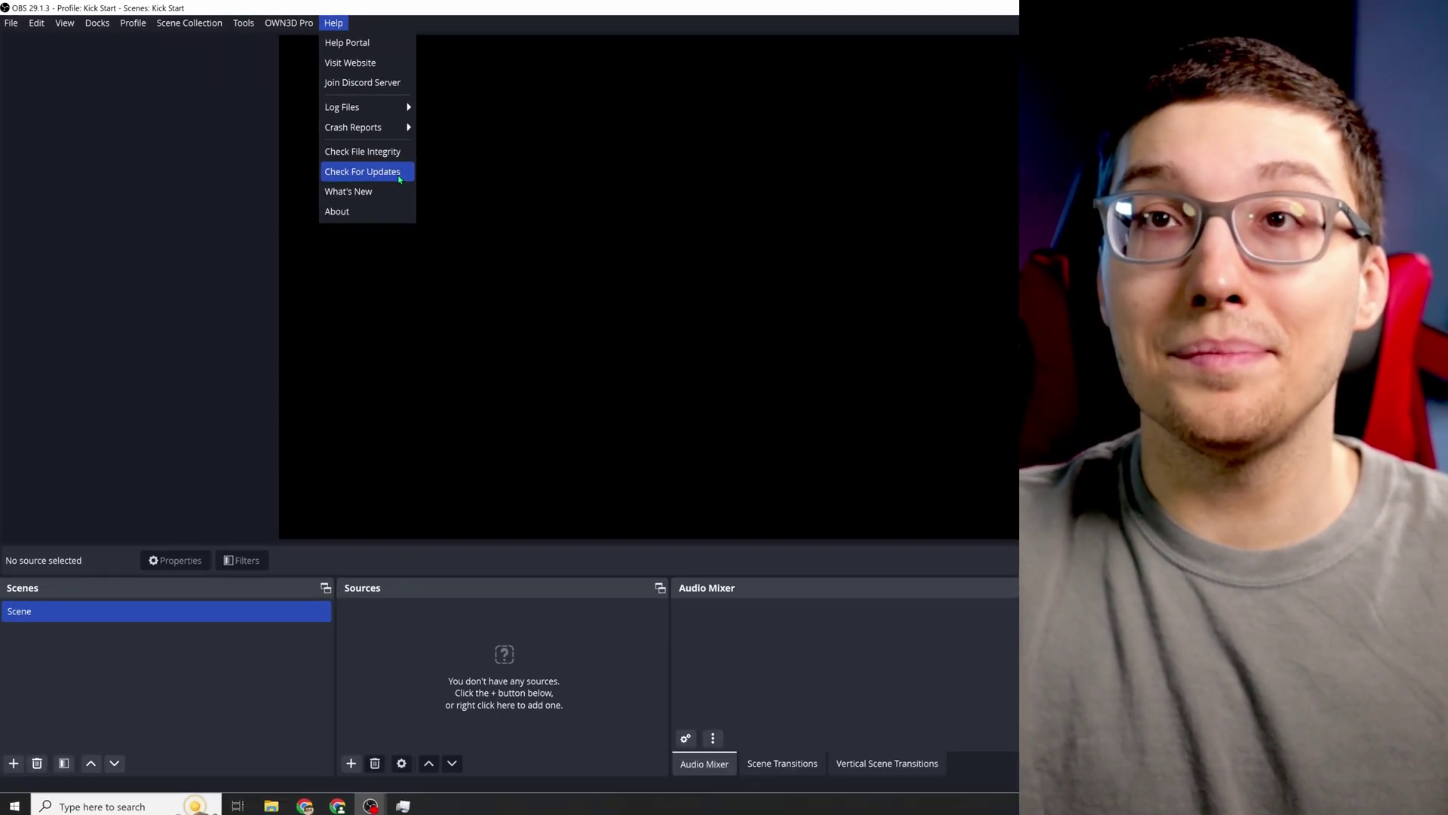
{"action": "left_click", "coordinate": [716, 472]}
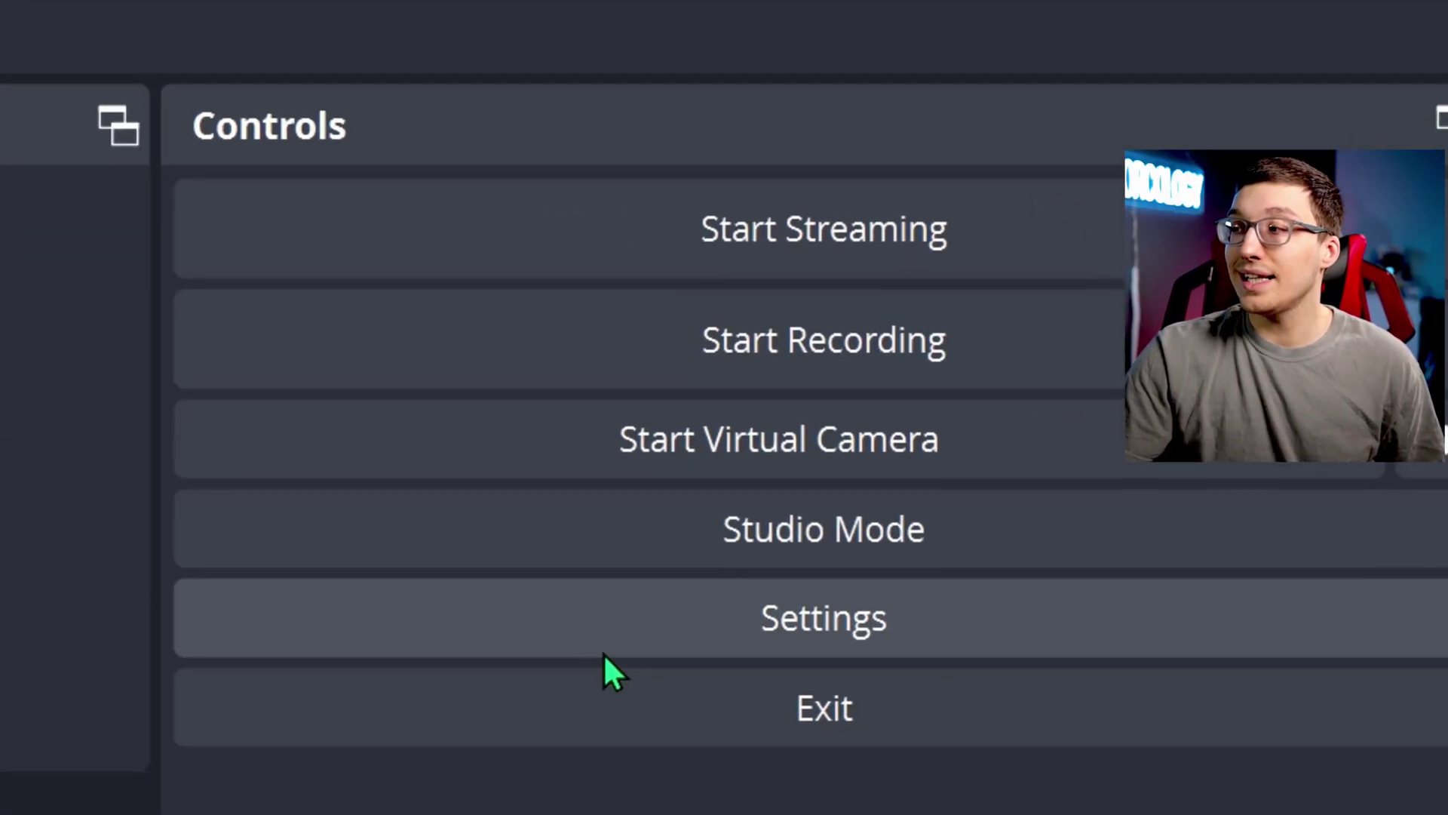
Step: Set base and output resolution to 1920x1080, keep 60 FPS, and apply the video settings
{"action": "left_click", "coordinate": [600, 644]}
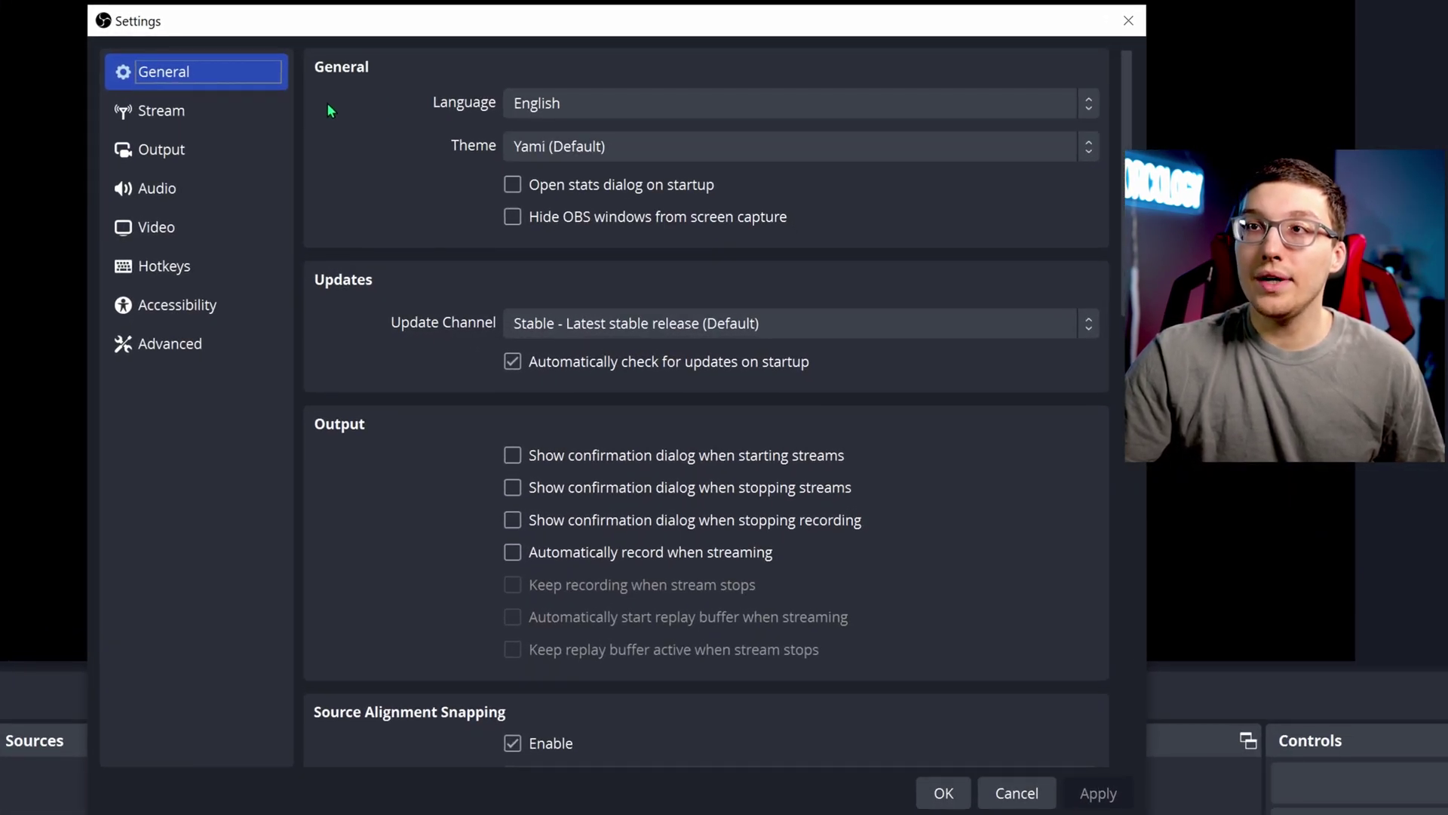
{"action": "left_click", "coordinate": [207, 235]}
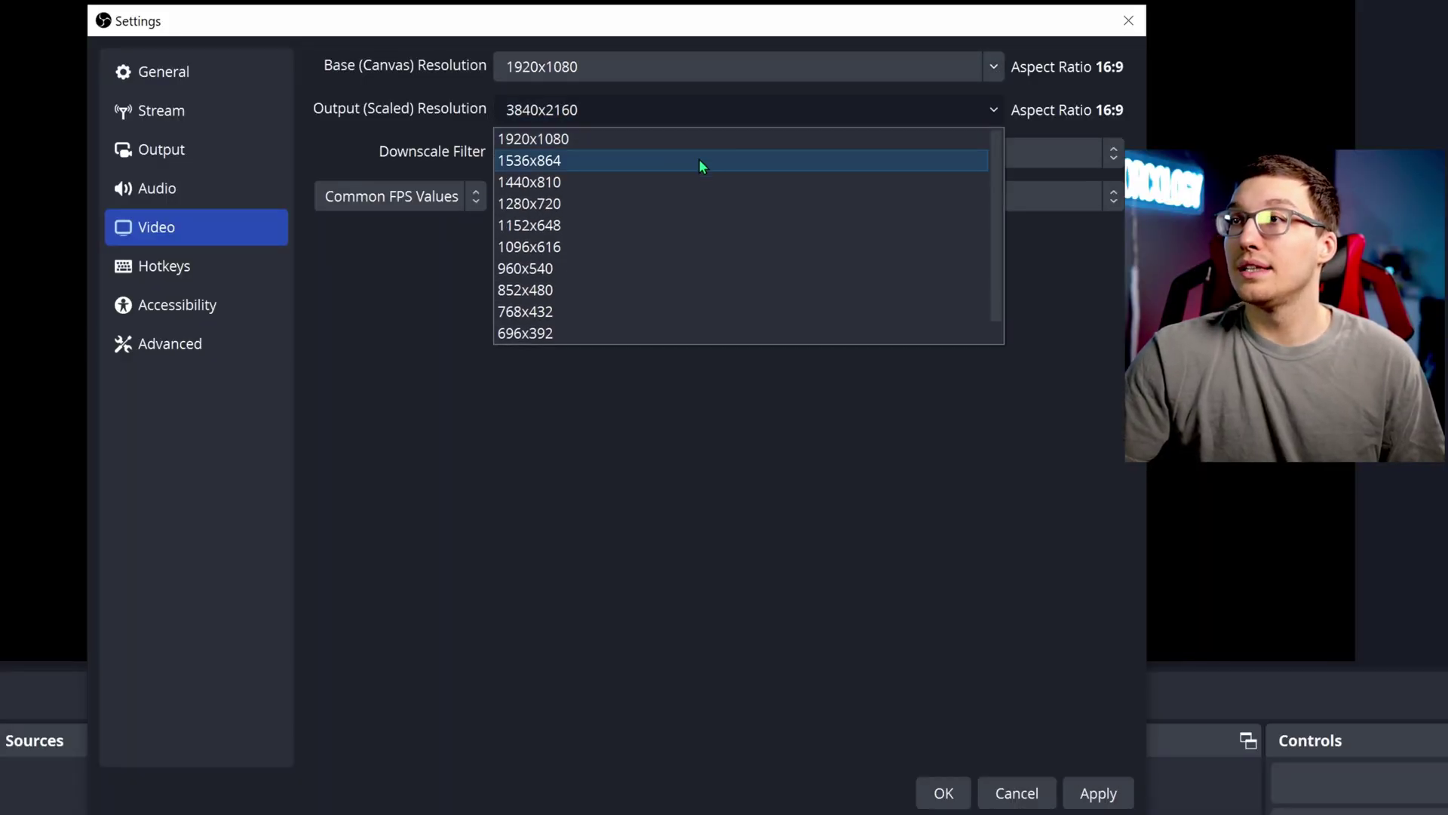
{"action": "left_click", "coordinate": [658, 139]}
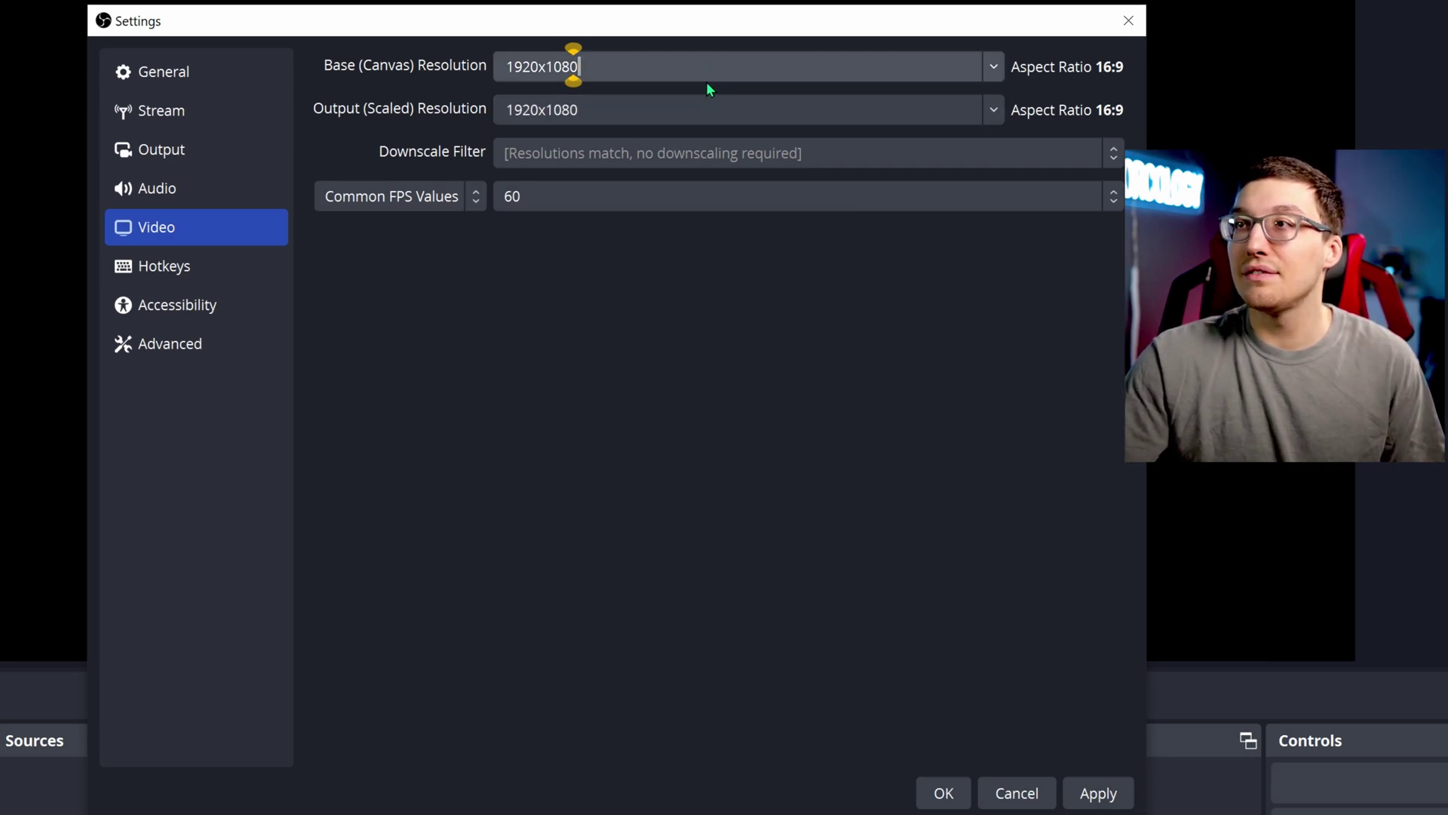
{"action": "left_click", "coordinate": [995, 70]}
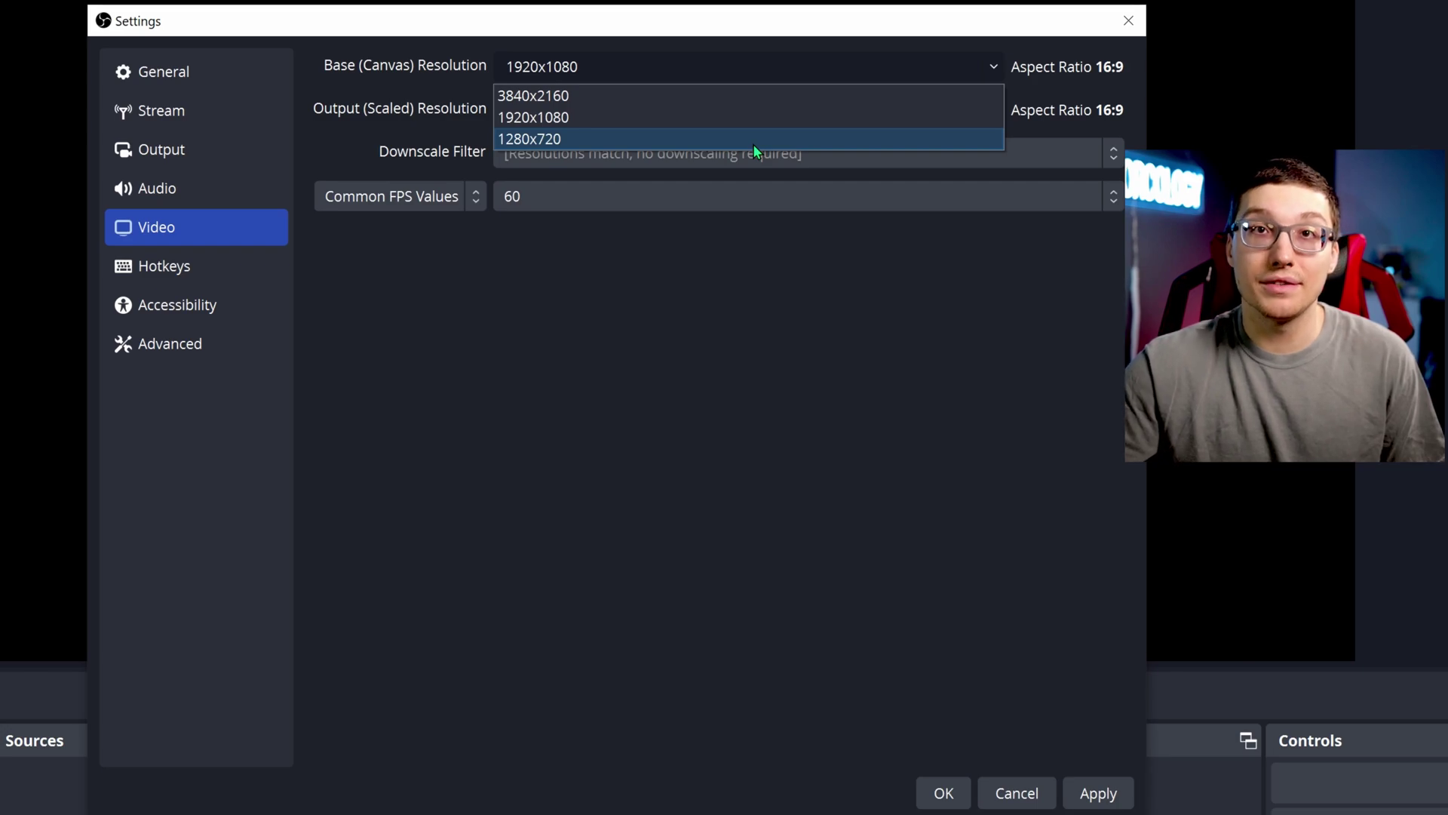
{"action": "left_click", "coordinate": [695, 287]}
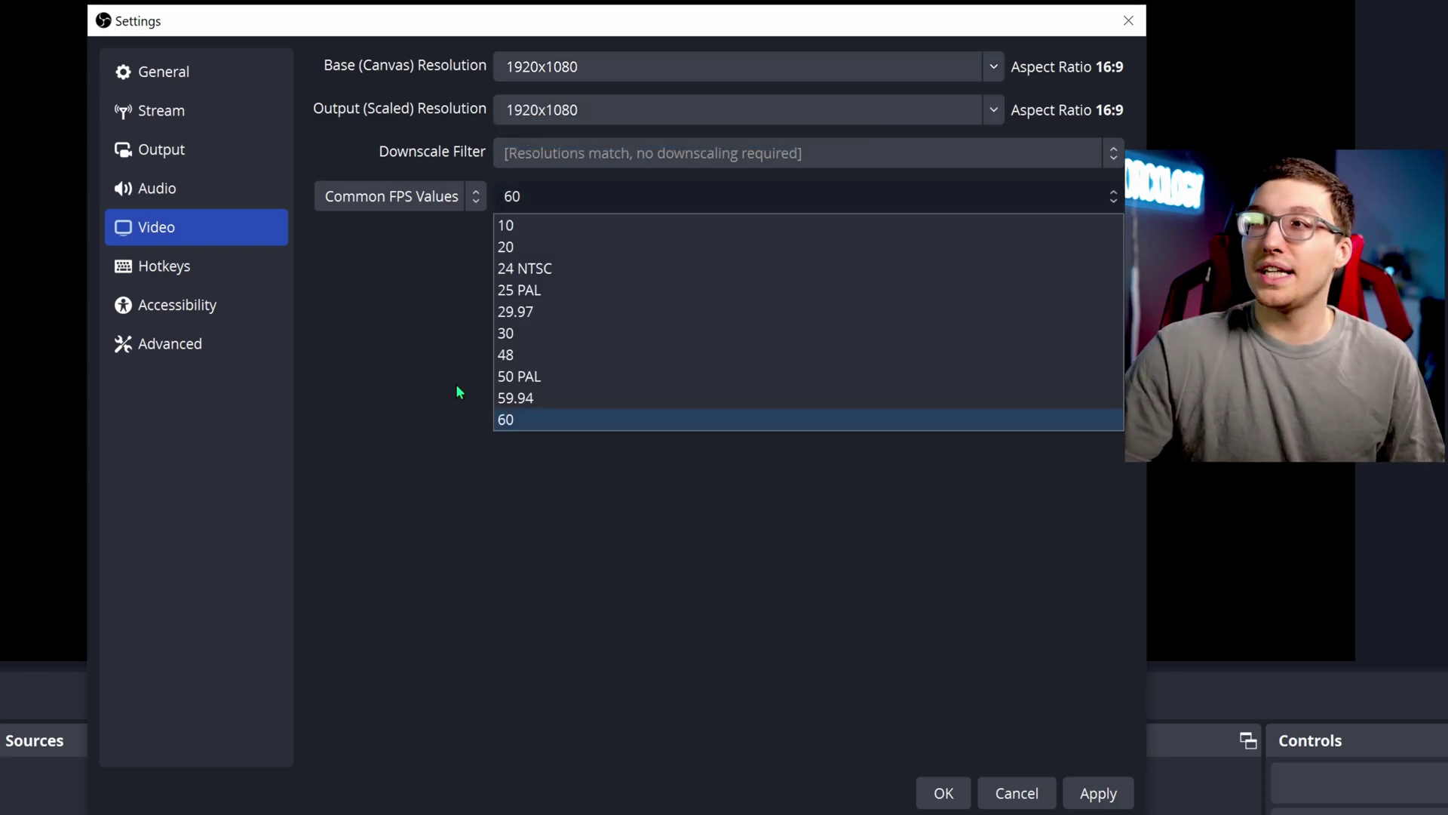
{"action": "left_click", "coordinate": [456, 384]}
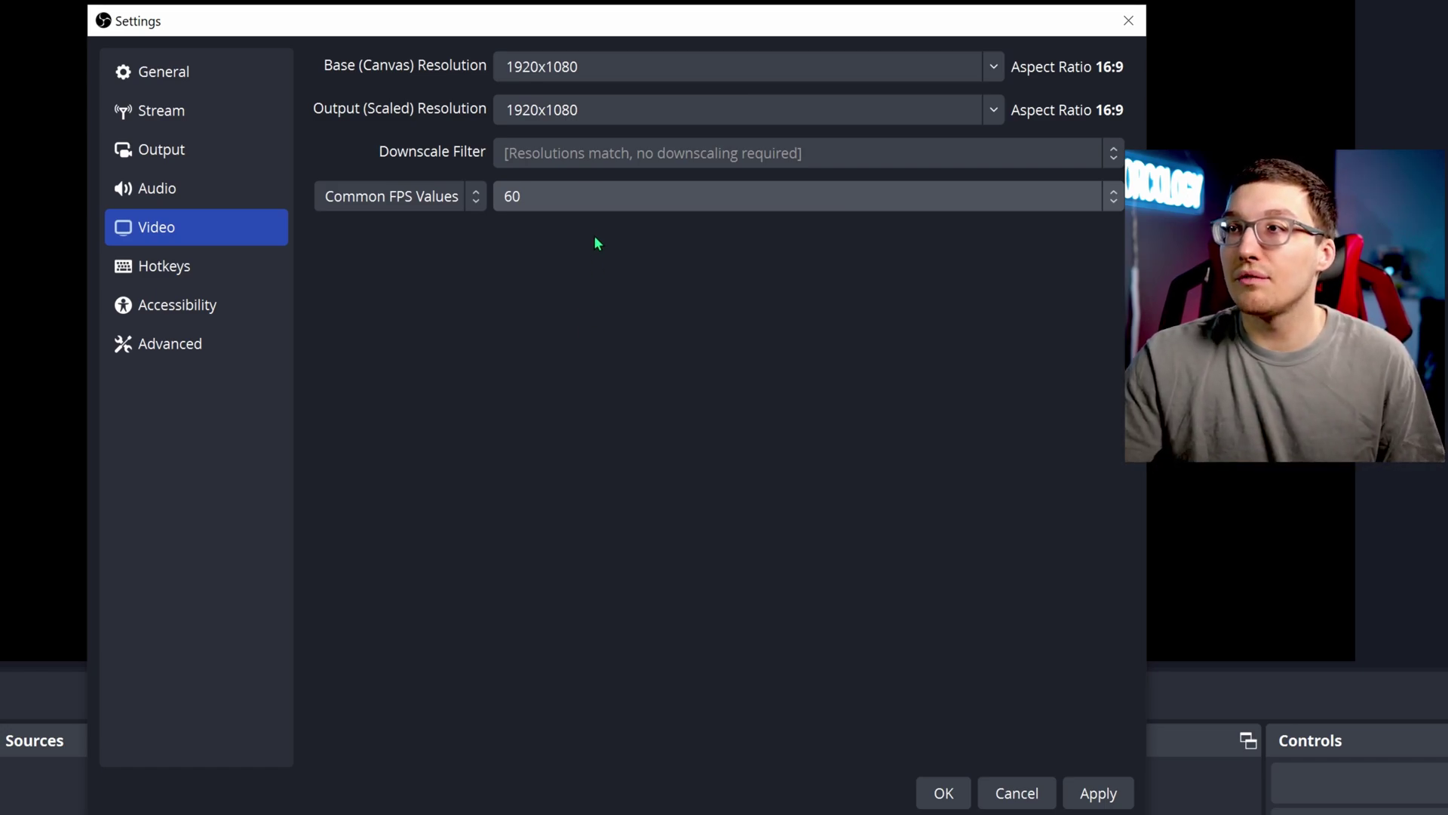
{"action": "left_click", "coordinate": [596, 198]}
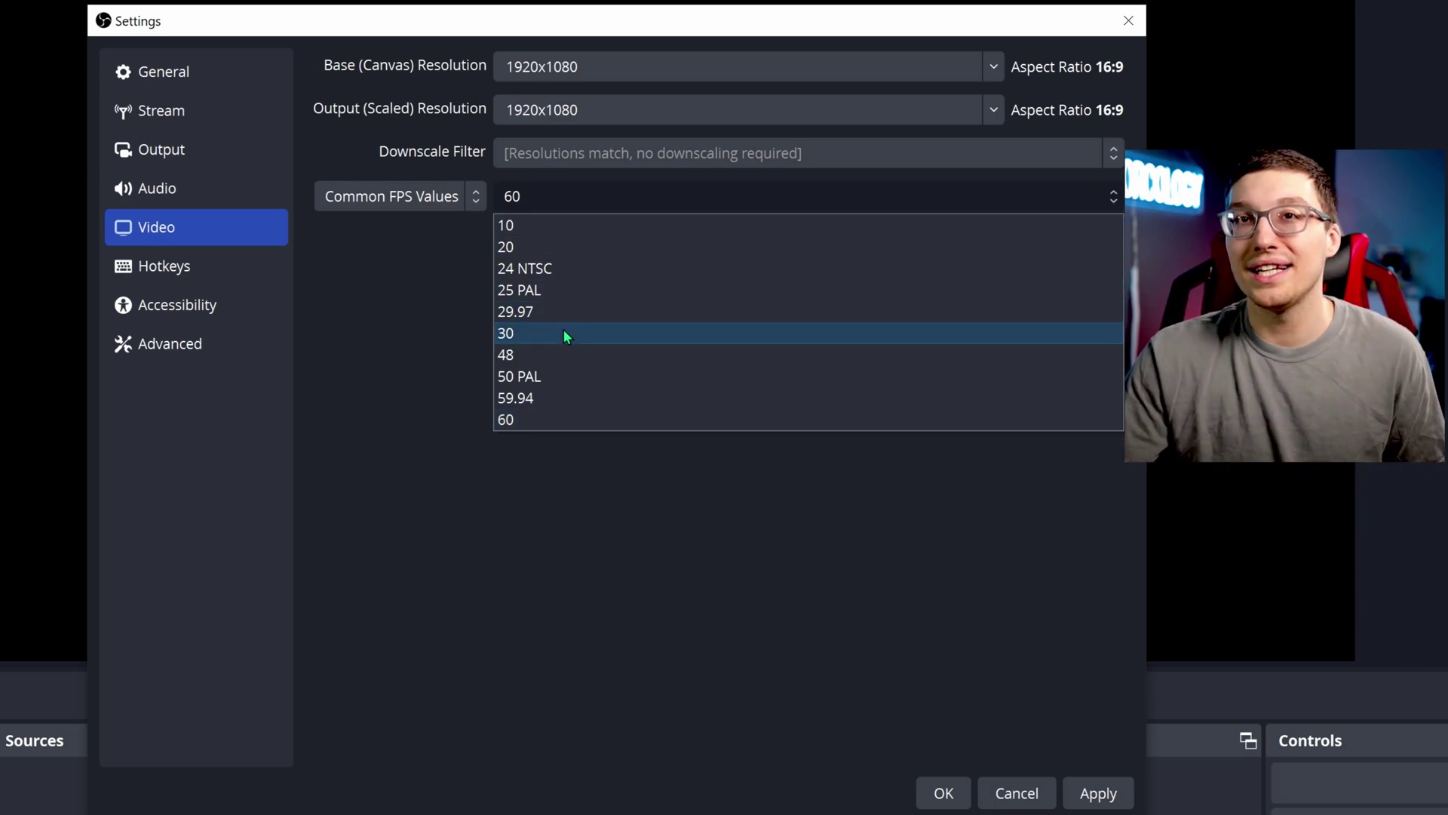
{"action": "left_click", "coordinate": [846, 666]}
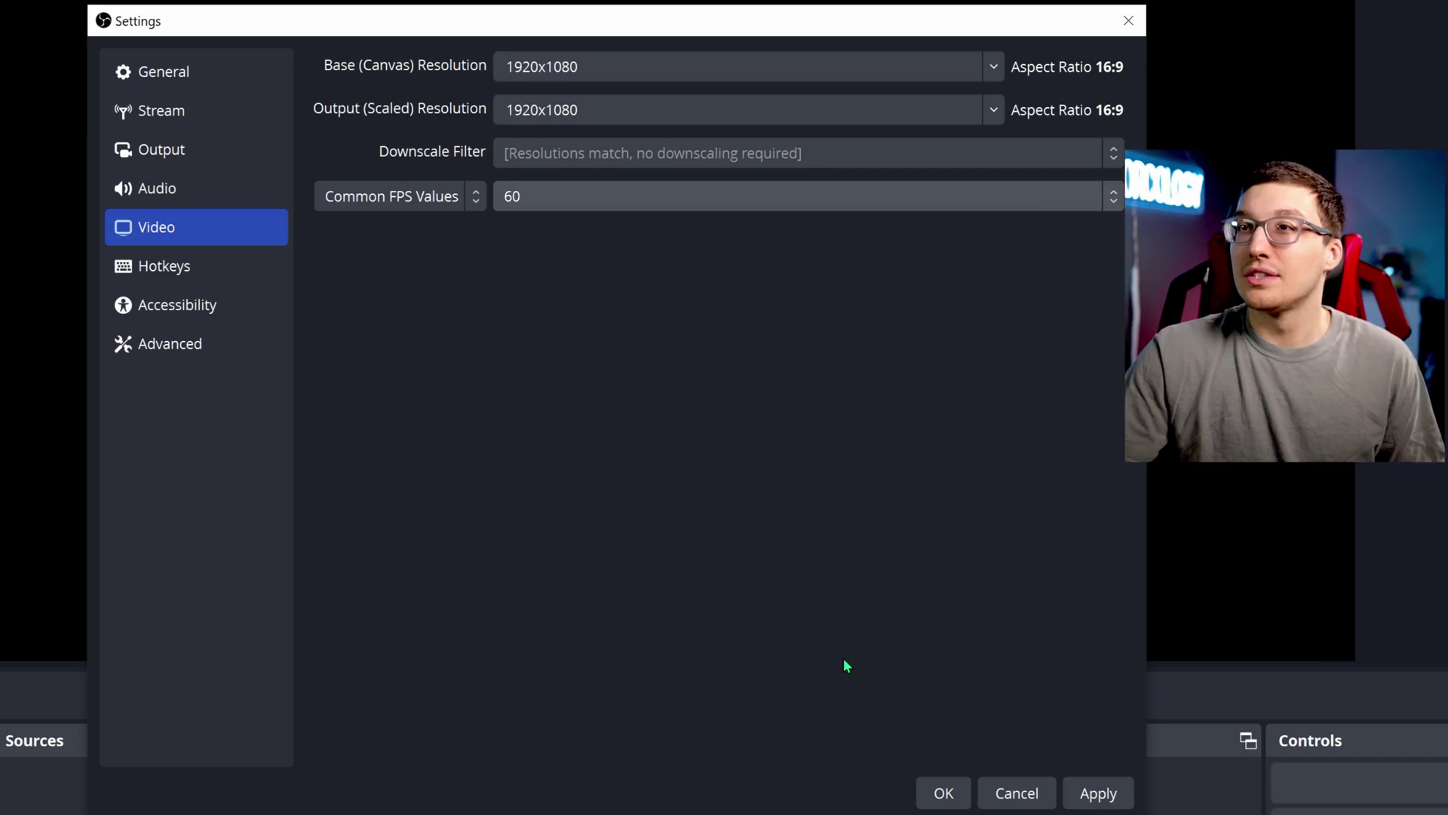
{"action": "left_click", "coordinate": [1122, 793]}
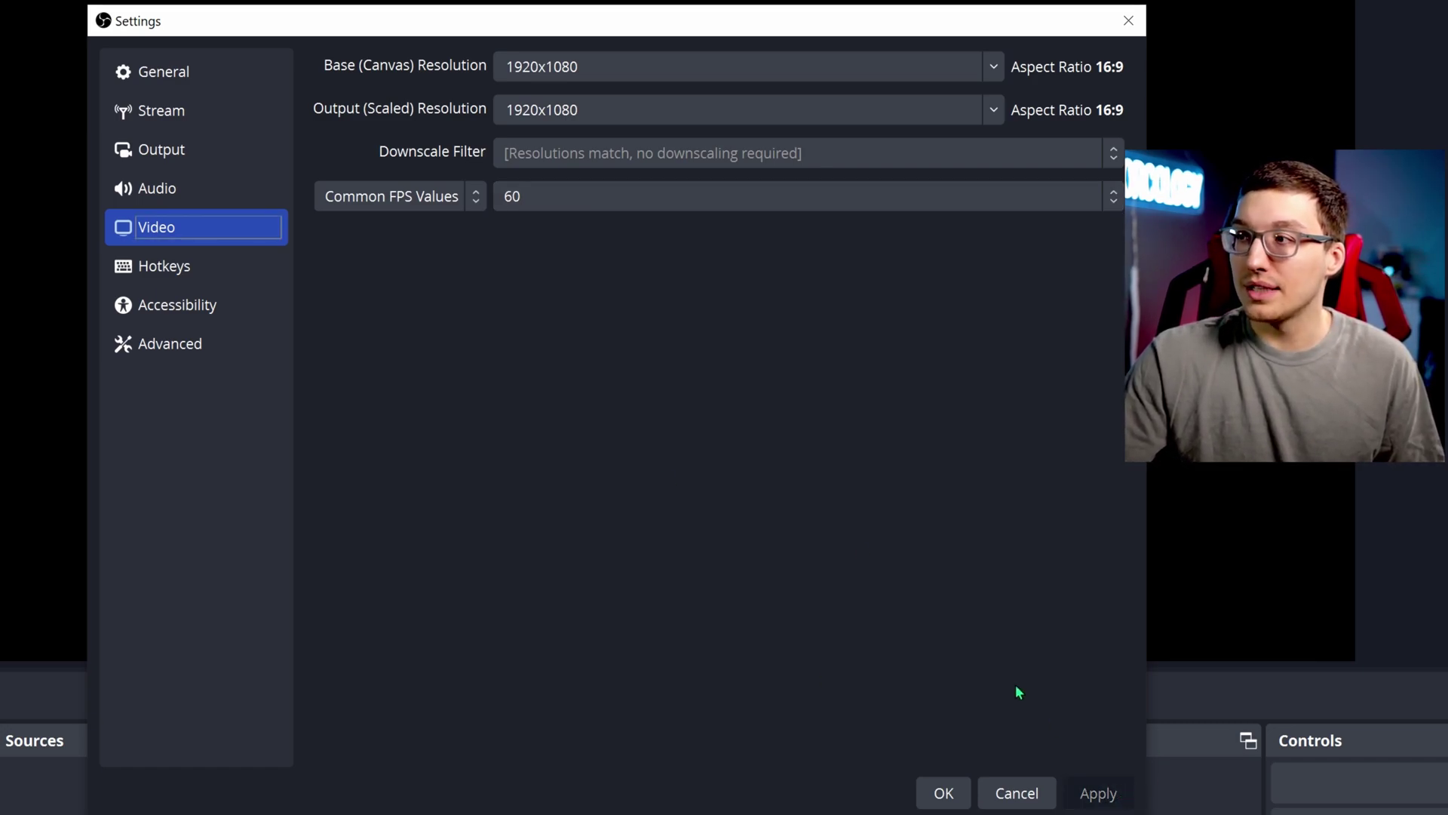
{"action": "left_click", "coordinate": [238, 154]}
Step: Confirm streaming uses audio track 1, NVIDIA NVENC H.264, 6000 Kbps bitrate and 2 s keyframes
{"action": "left_click", "coordinate": [236, 143]}
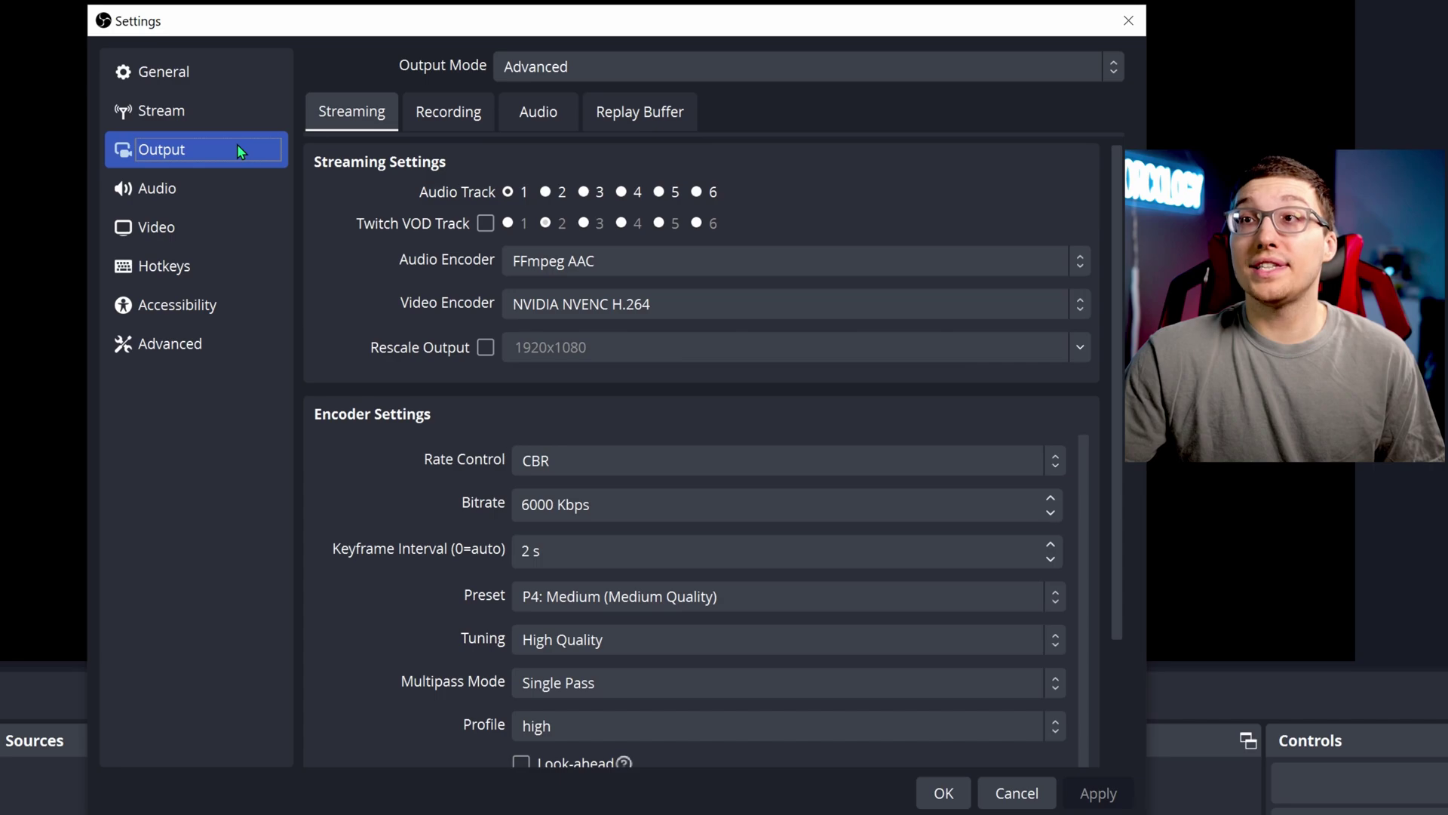
{"action": "left_click", "coordinate": [511, 192]}
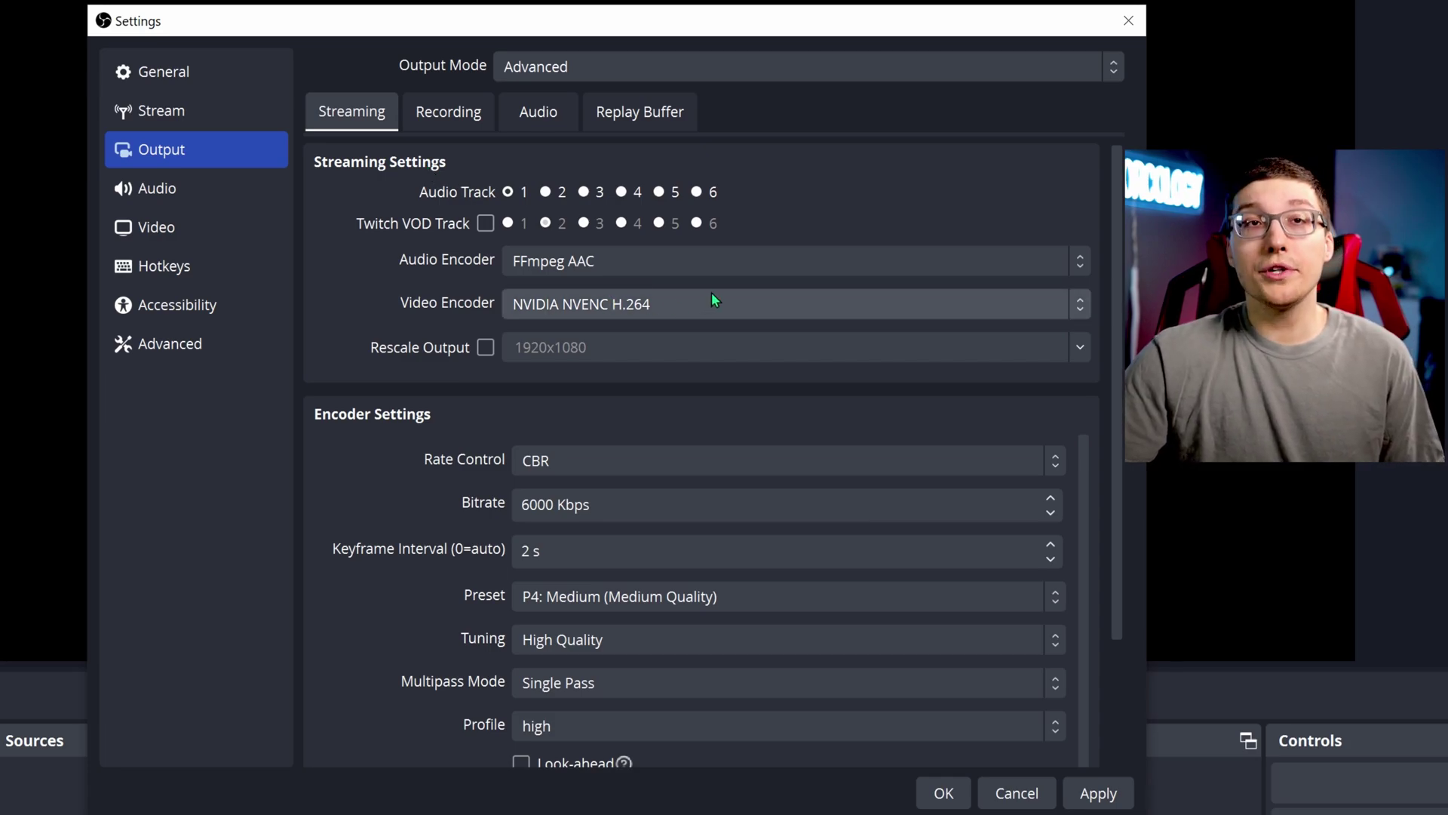
{"action": "left_click", "coordinate": [629, 300]}
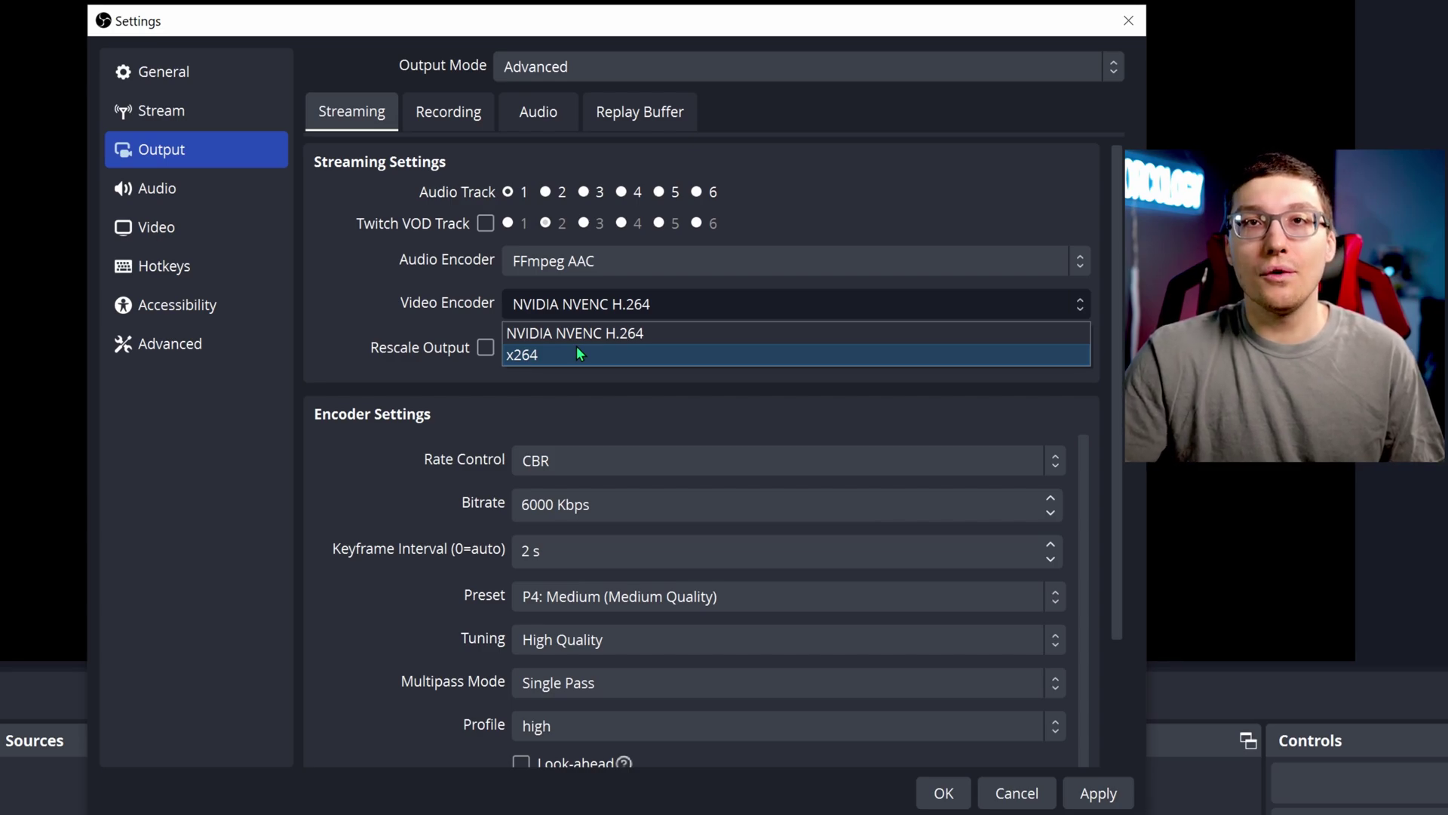
{"action": "left_click", "coordinate": [583, 303]}
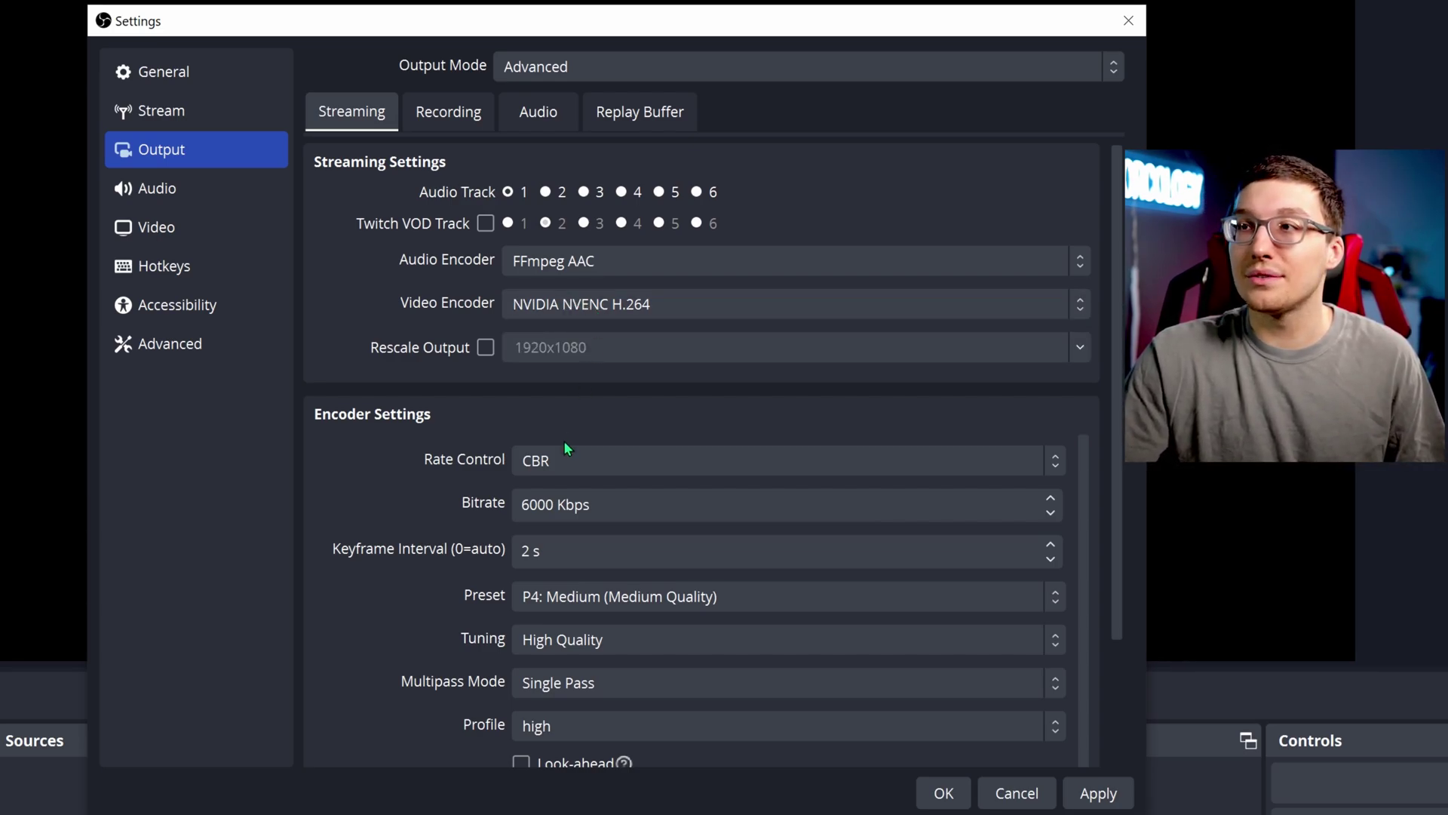
{"action": "scroll", "coordinate": [640, 306], "scroll_direction": "down", "scroll_amount": 2}
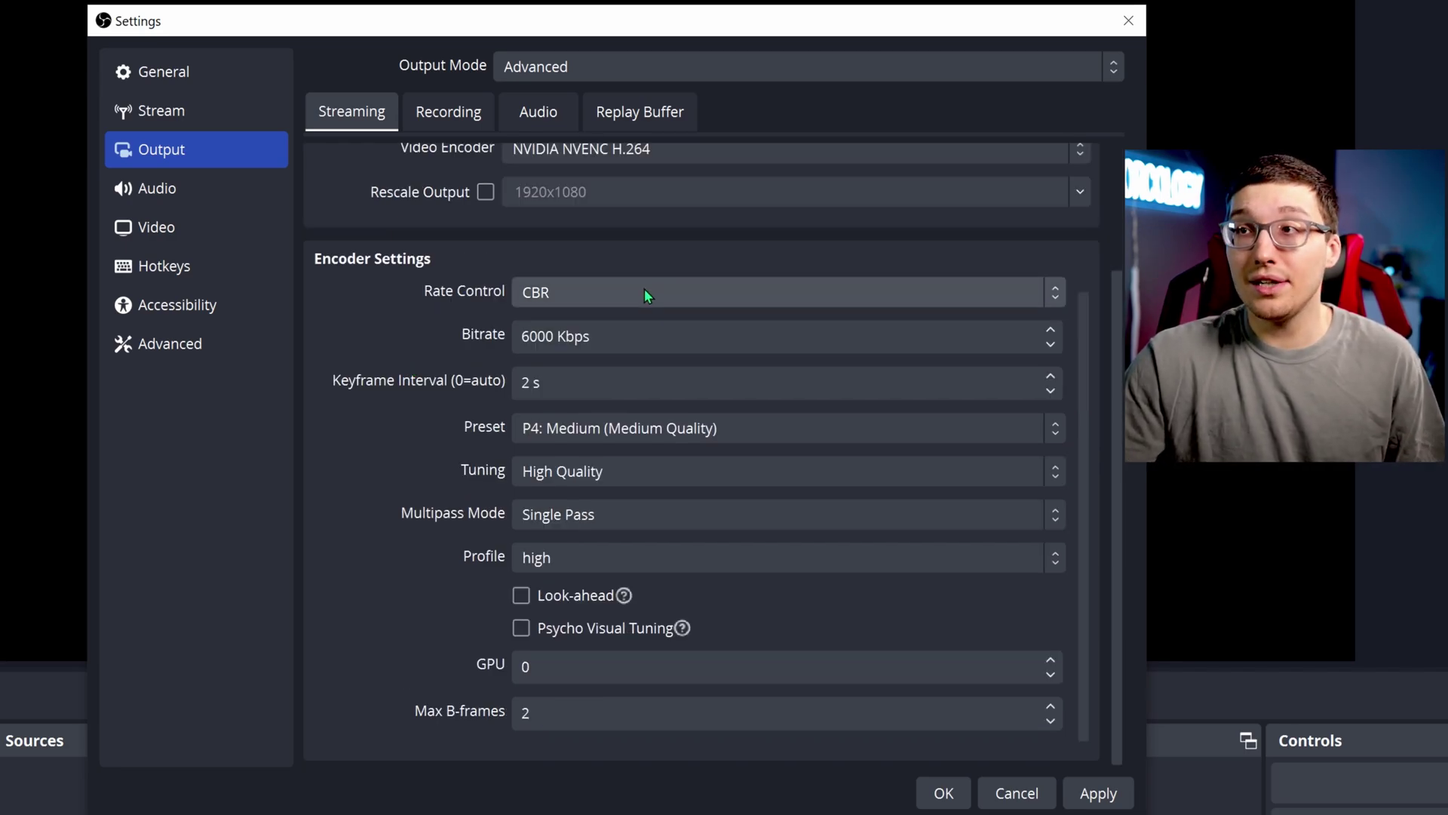
{"action": "left_click", "coordinate": [640, 333]}
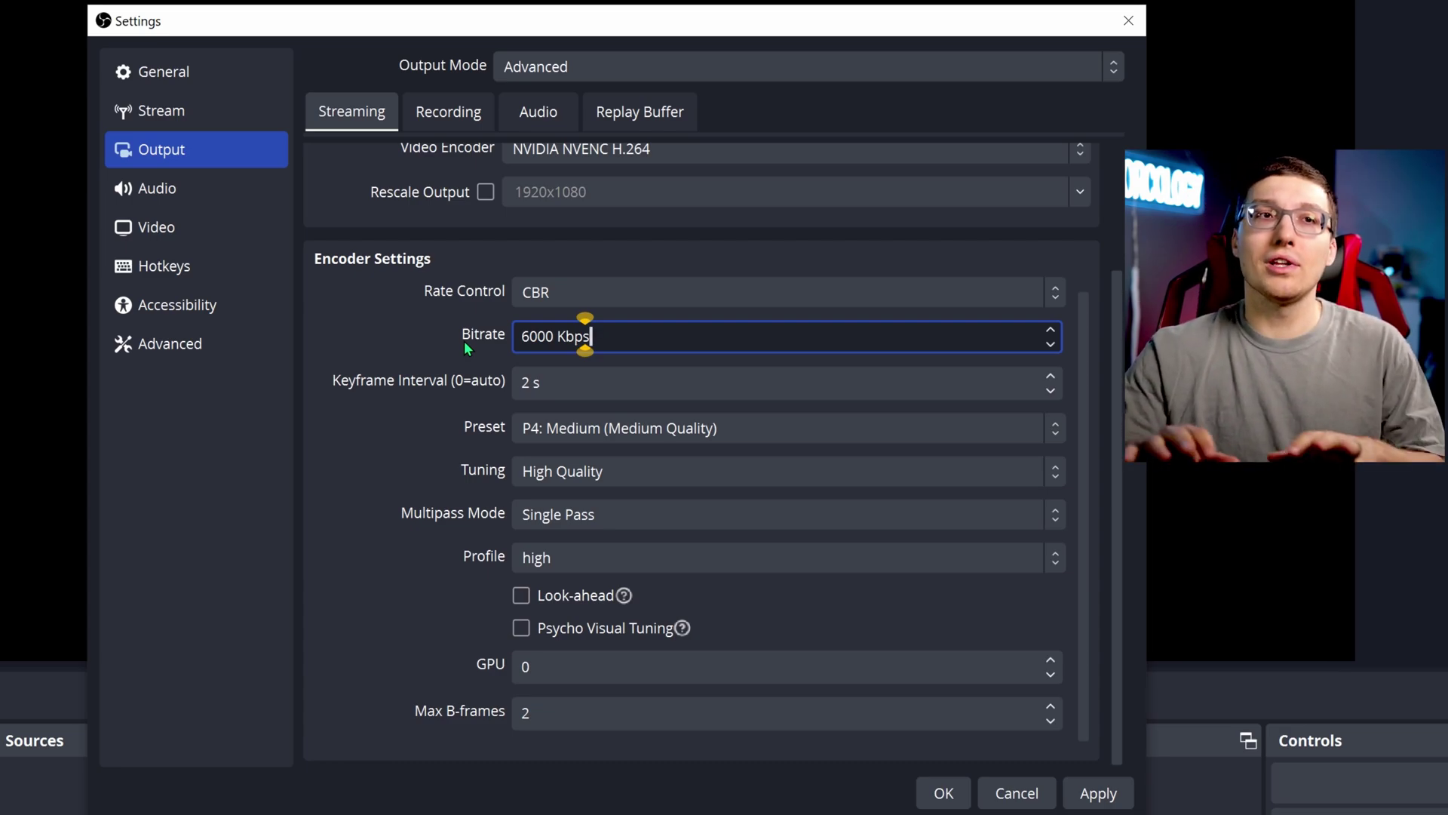
{"action": "left_click", "coordinate": [642, 379]}
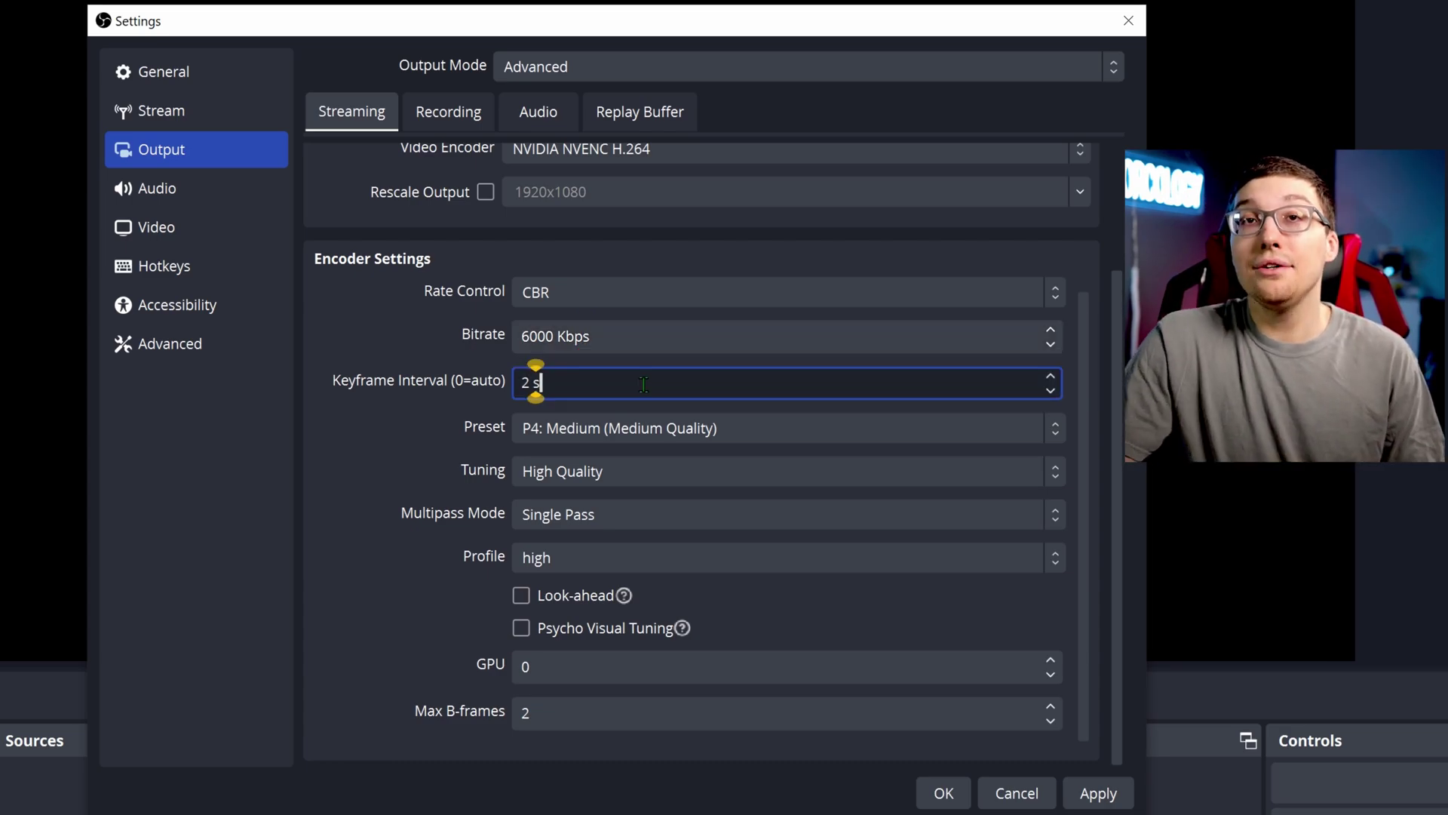
Step: Leave the preset at P4: Medium, tuning at High Quality and multipass at Single Pass
{"action": "left_click", "coordinate": [842, 422]}
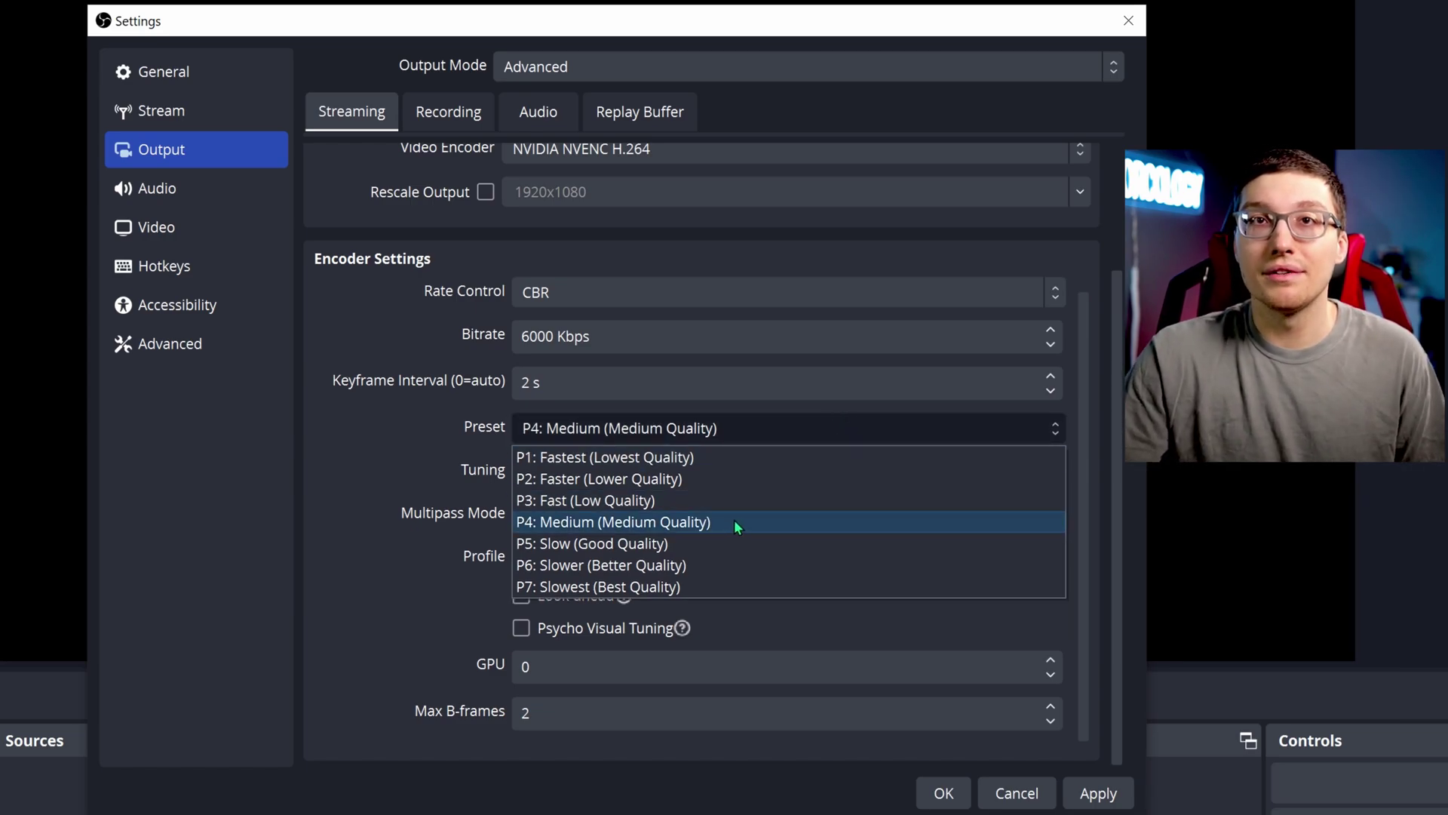
{"action": "key", "text": "Escape"}
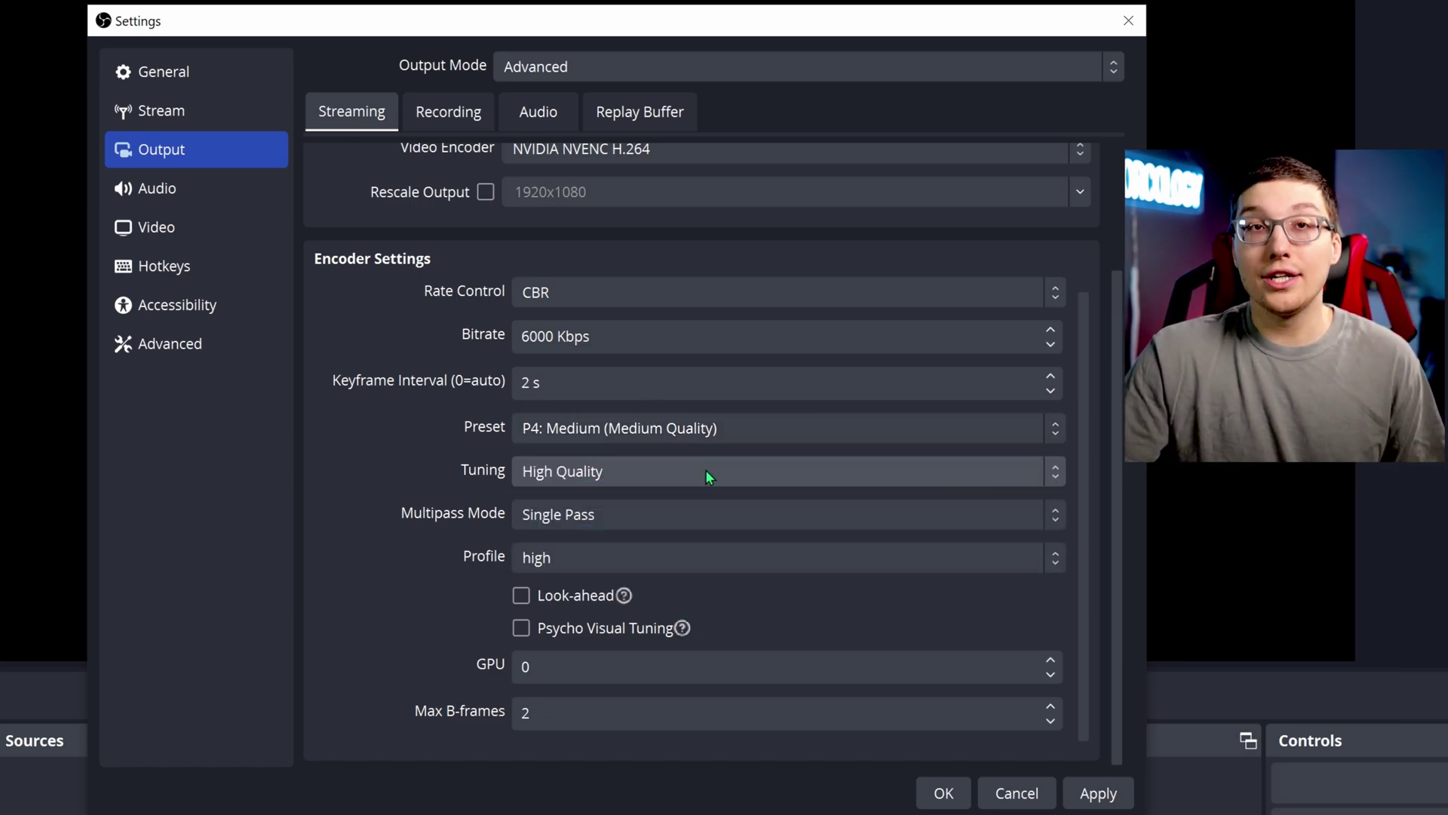
{"action": "left_click", "coordinate": [706, 469]}
{"action": "left_click", "coordinate": [595, 500]}
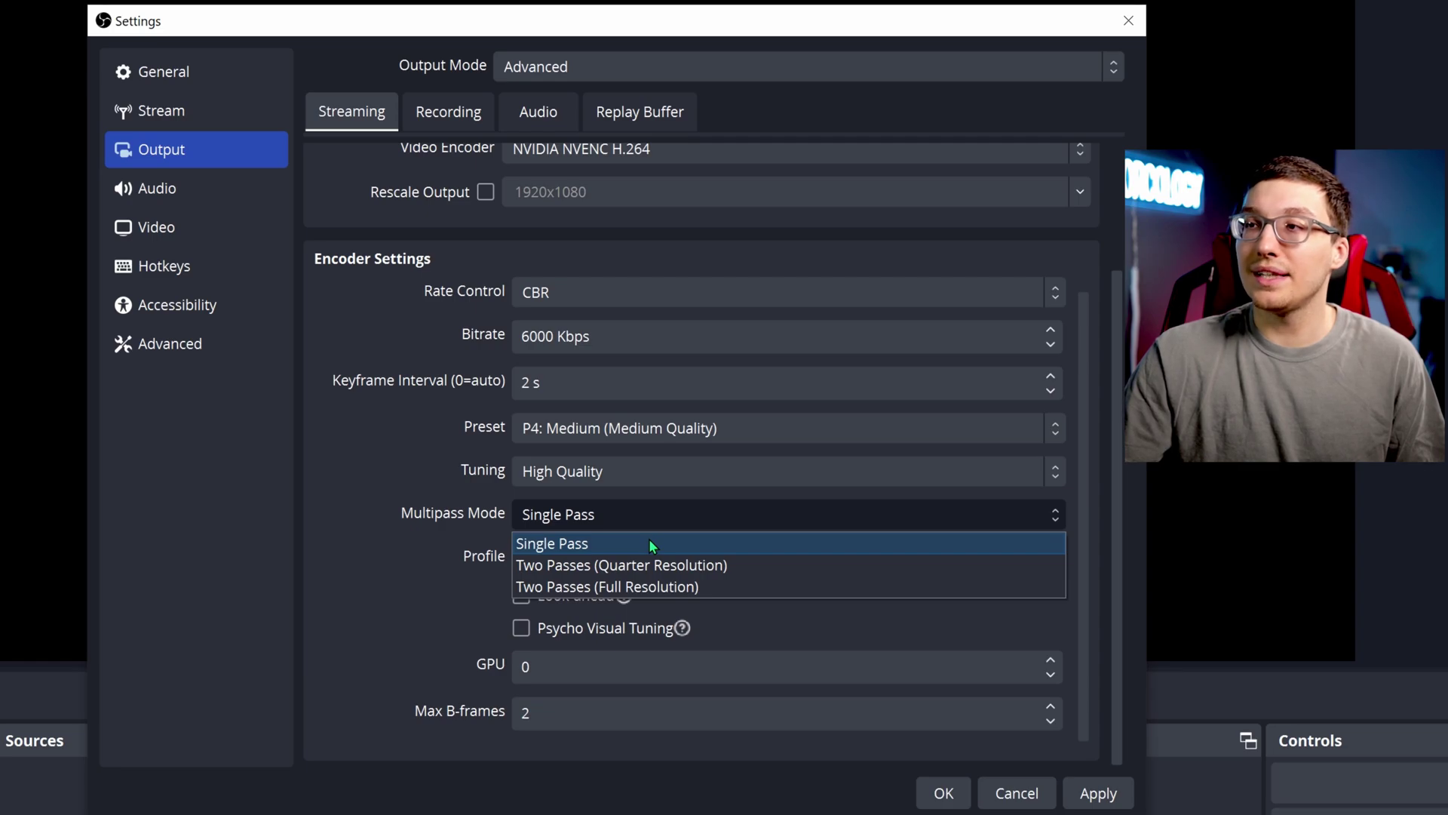
{"action": "left_click", "coordinate": [650, 542]}
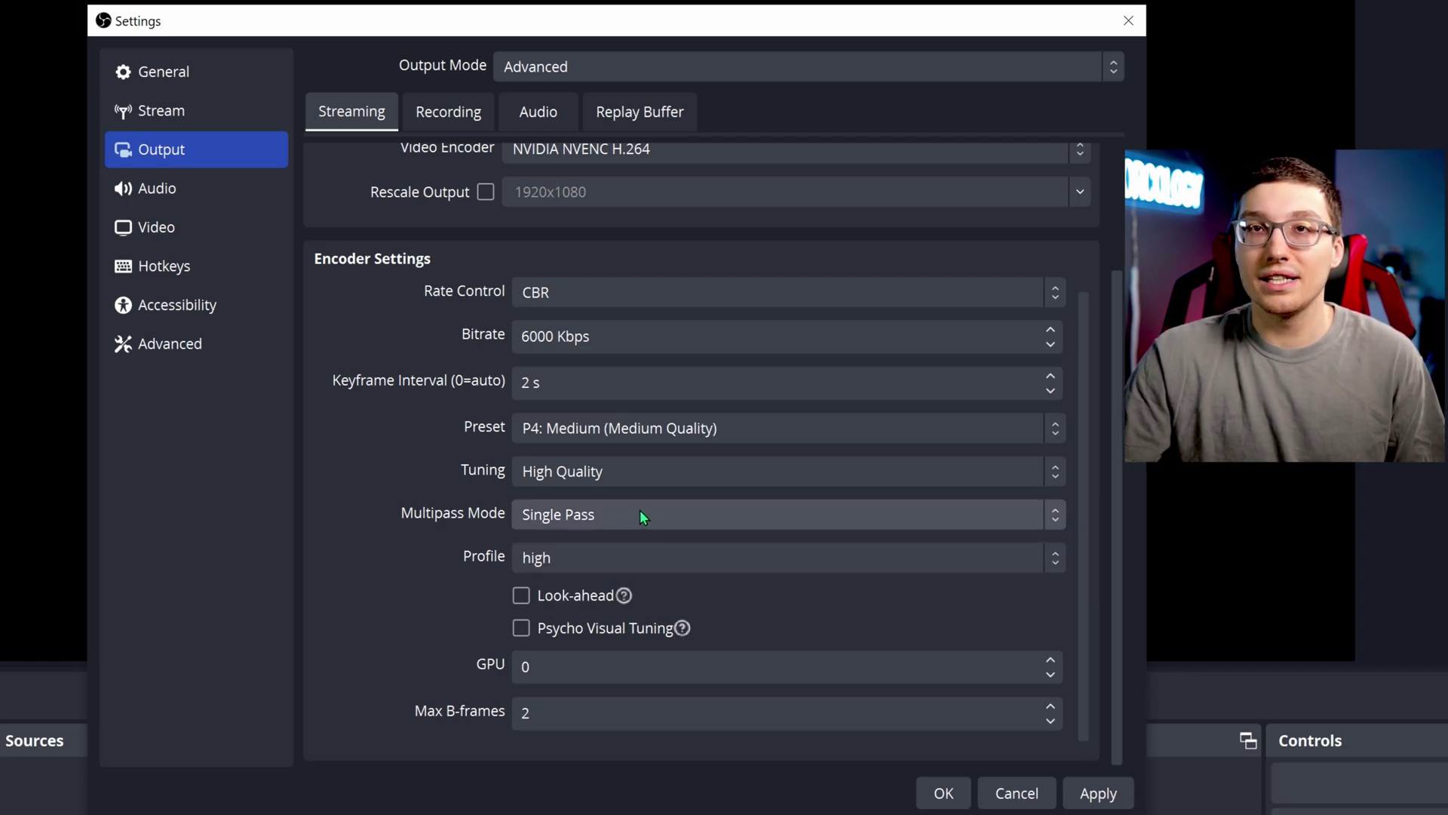
{"action": "left_click", "coordinate": [629, 516]}
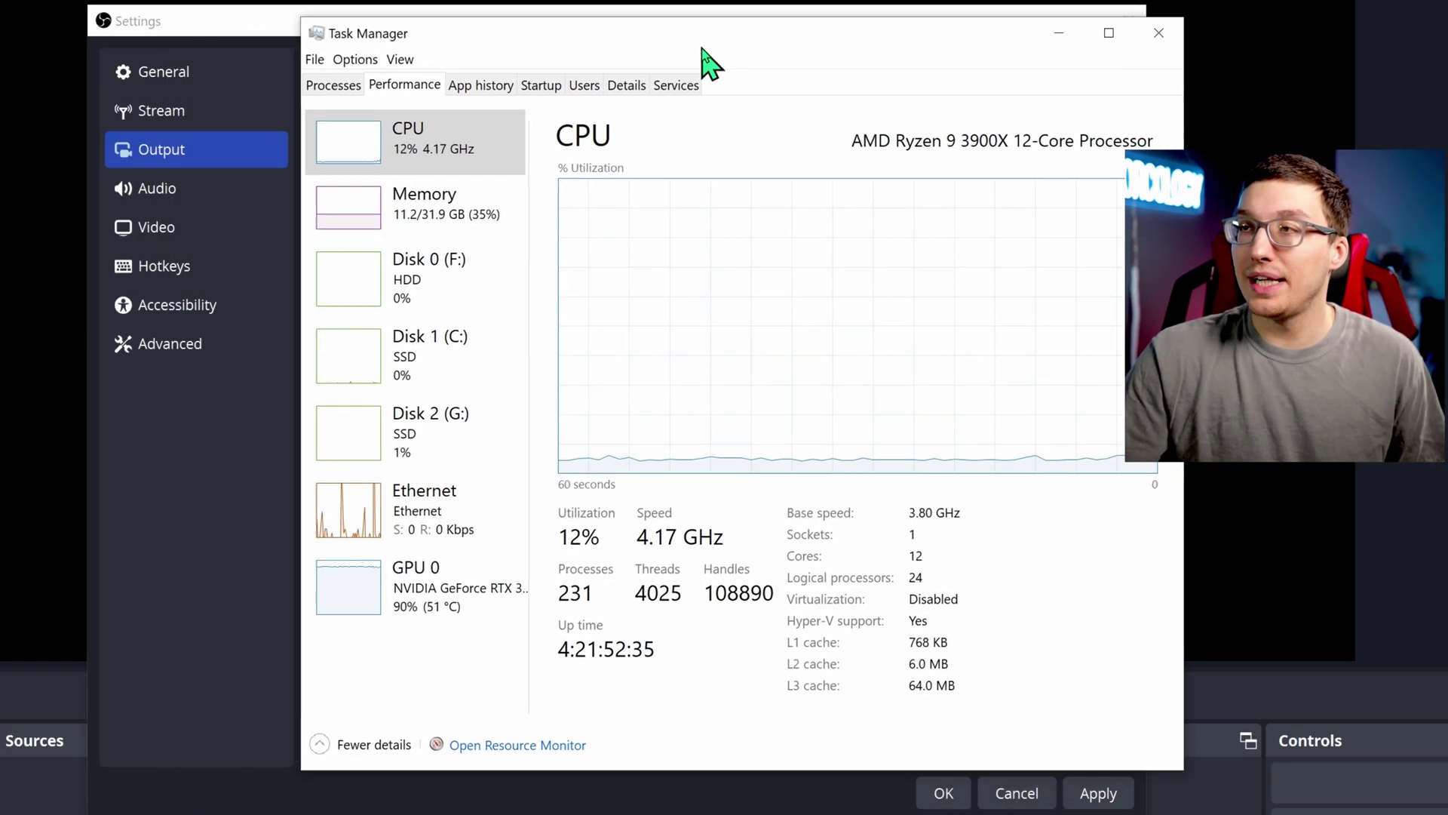
{"action": "left_click_drag", "start_coordinate": [702, 49], "coordinate": [585, 0]}
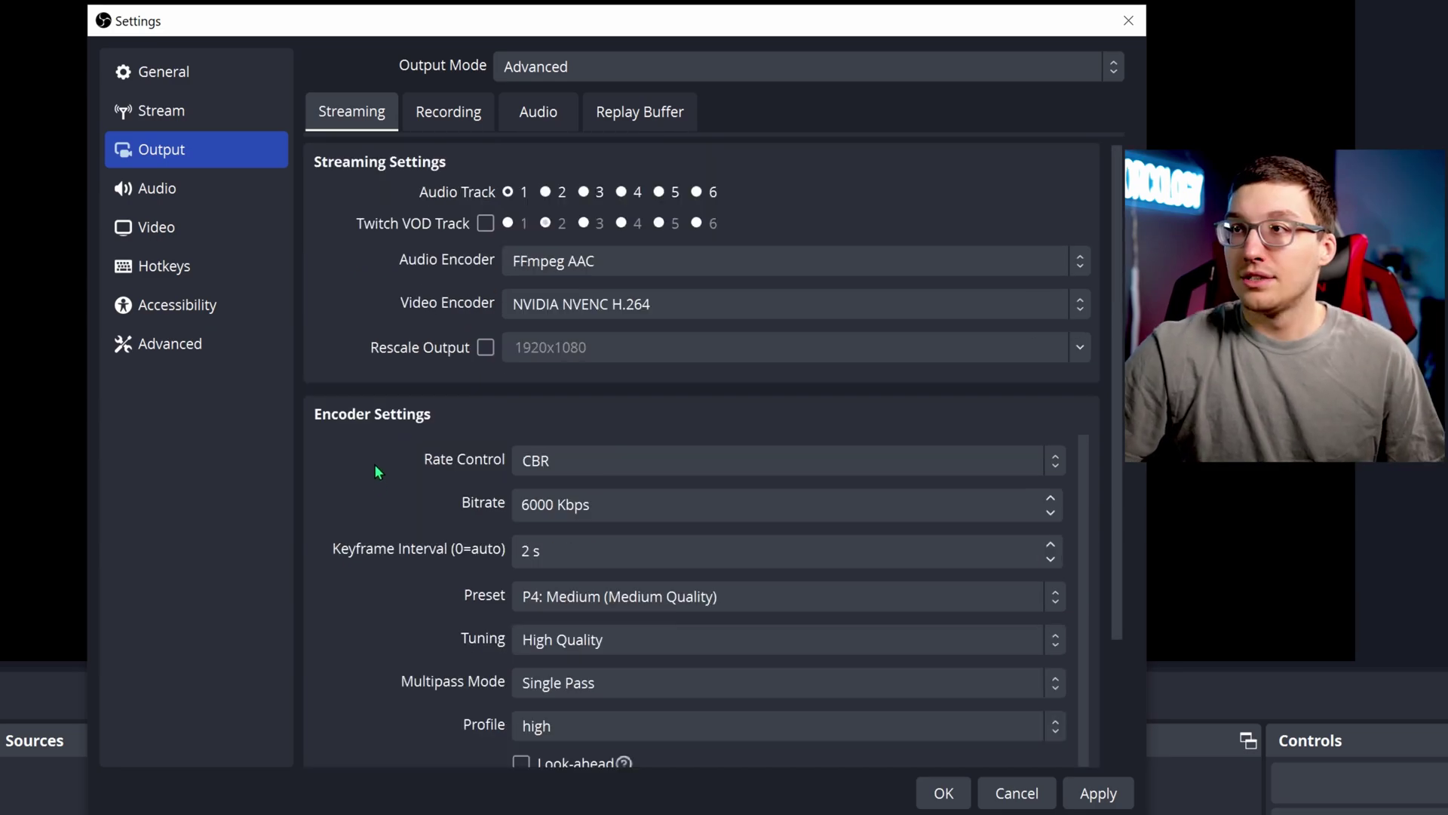
Step: Set the streaming Max B-frames value to 2
{"action": "scroll", "coordinate": [377, 468], "scroll_direction": "down", "scroll_amount": 5}
{"action": "scroll", "coordinate": [575, 712], "scroll_direction": "up", "scroll_amount": 1}
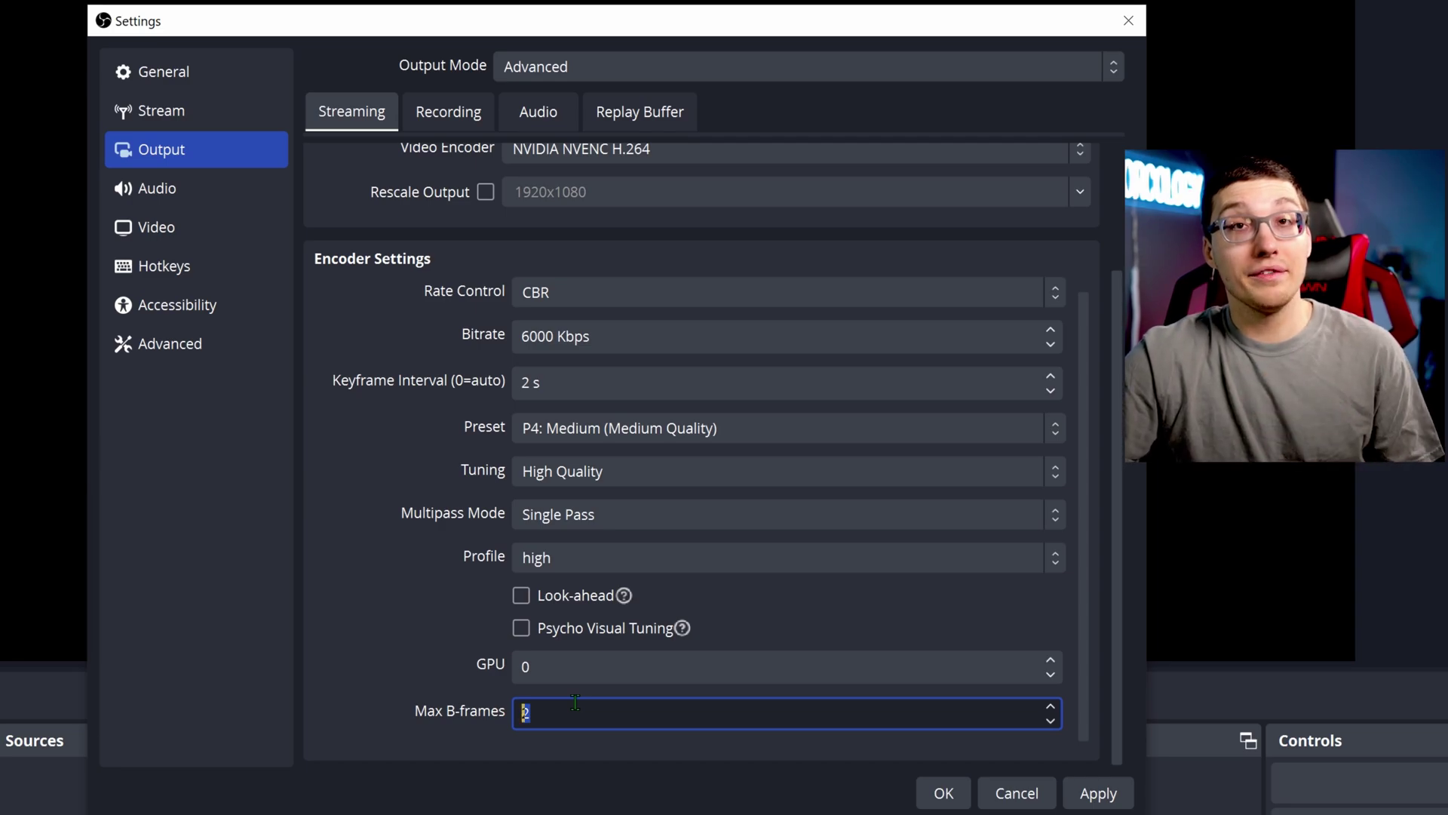
{"action": "scroll", "coordinate": [575, 703], "scroll_direction": "up", "scroll_amount": 2}
{"action": "scroll", "coordinate": [602, 709], "scroll_direction": "down", "scroll_amount": 2}
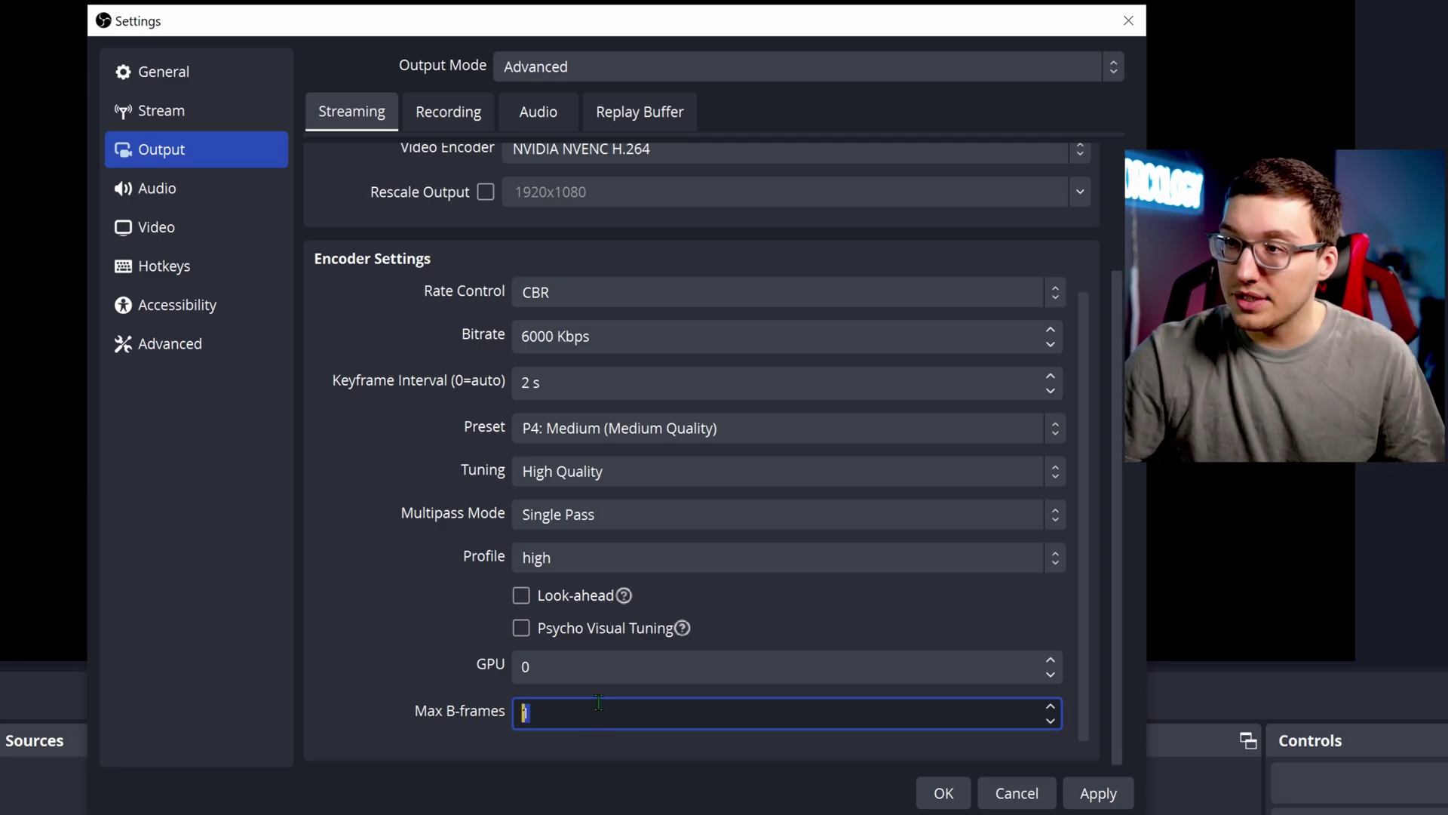
{"action": "left_click", "coordinate": [383, 640]}
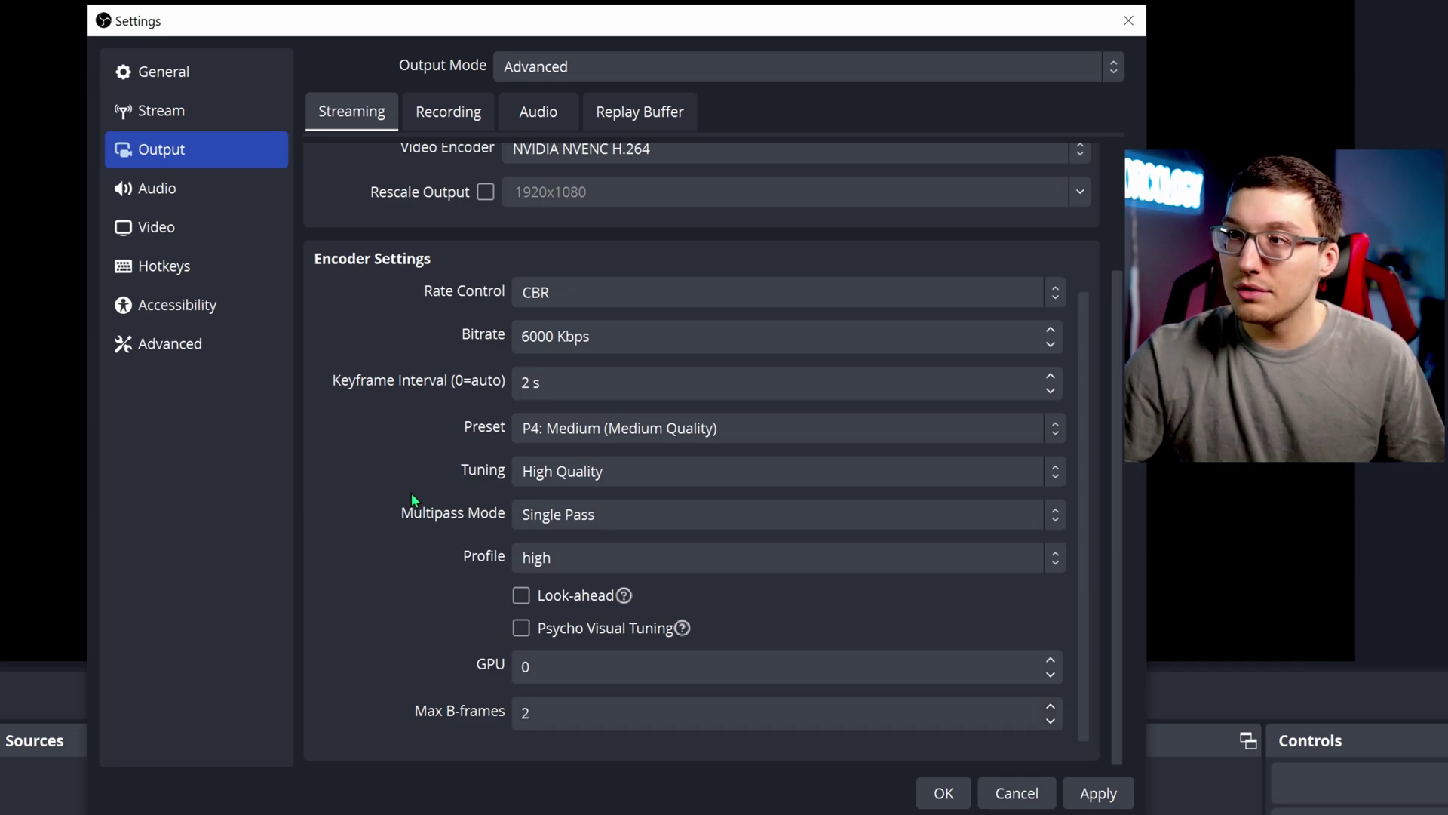
Step: Keep Output Mode on Advanced and leave the Recording tab's type as Standard
{"action": "scroll", "coordinate": [368, 526], "scroll_direction": "up", "scroll_amount": 3}
{"action": "scroll", "coordinate": [368, 528], "scroll_direction": "down", "scroll_amount": 3}
{"action": "scroll", "coordinate": [368, 528], "scroll_direction": "up", "scroll_amount": 3}
{"action": "left_click", "coordinate": [528, 67]}
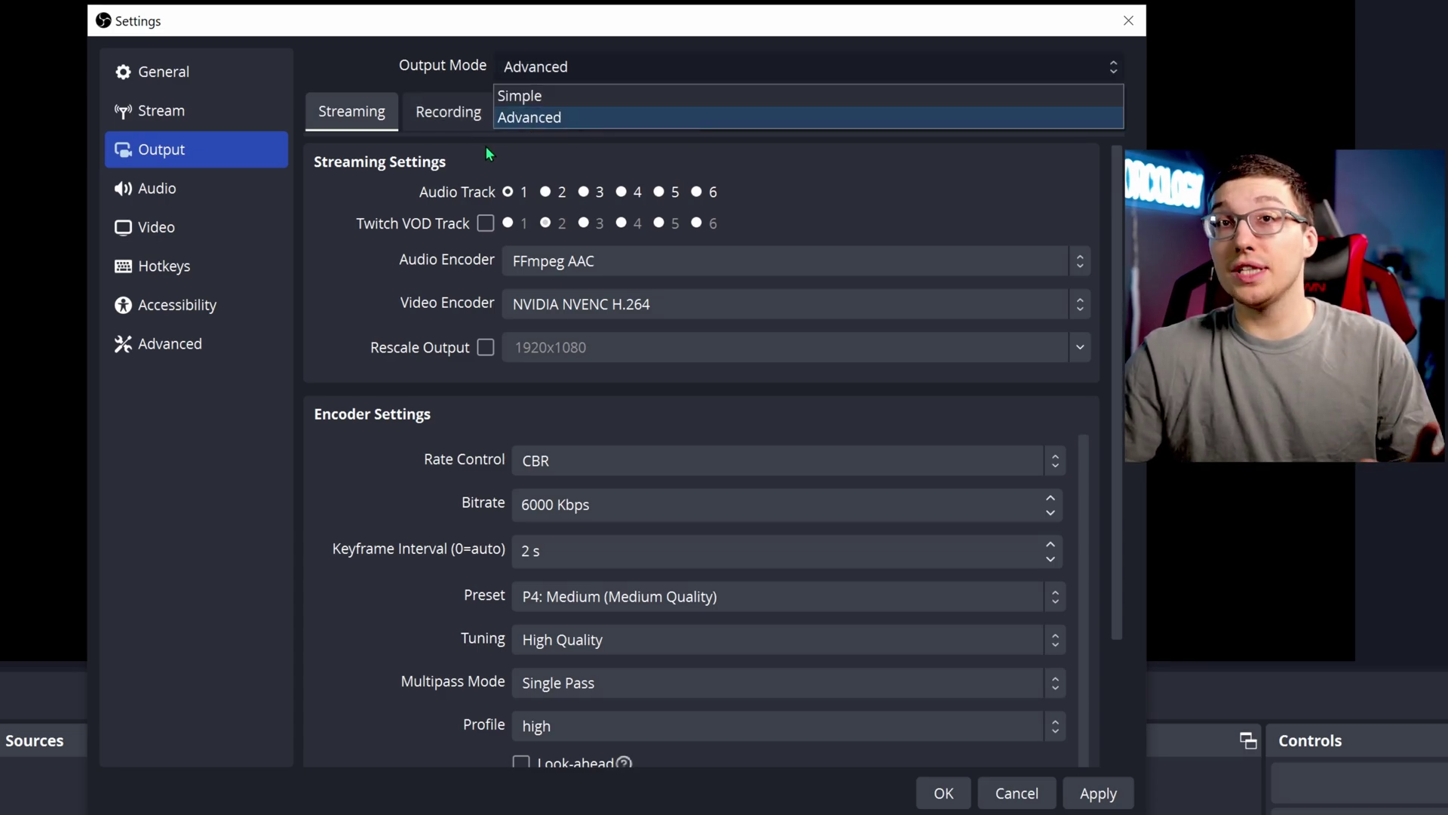
{"action": "left_click", "coordinate": [513, 64]}
{"action": "left_click", "coordinate": [521, 66]}
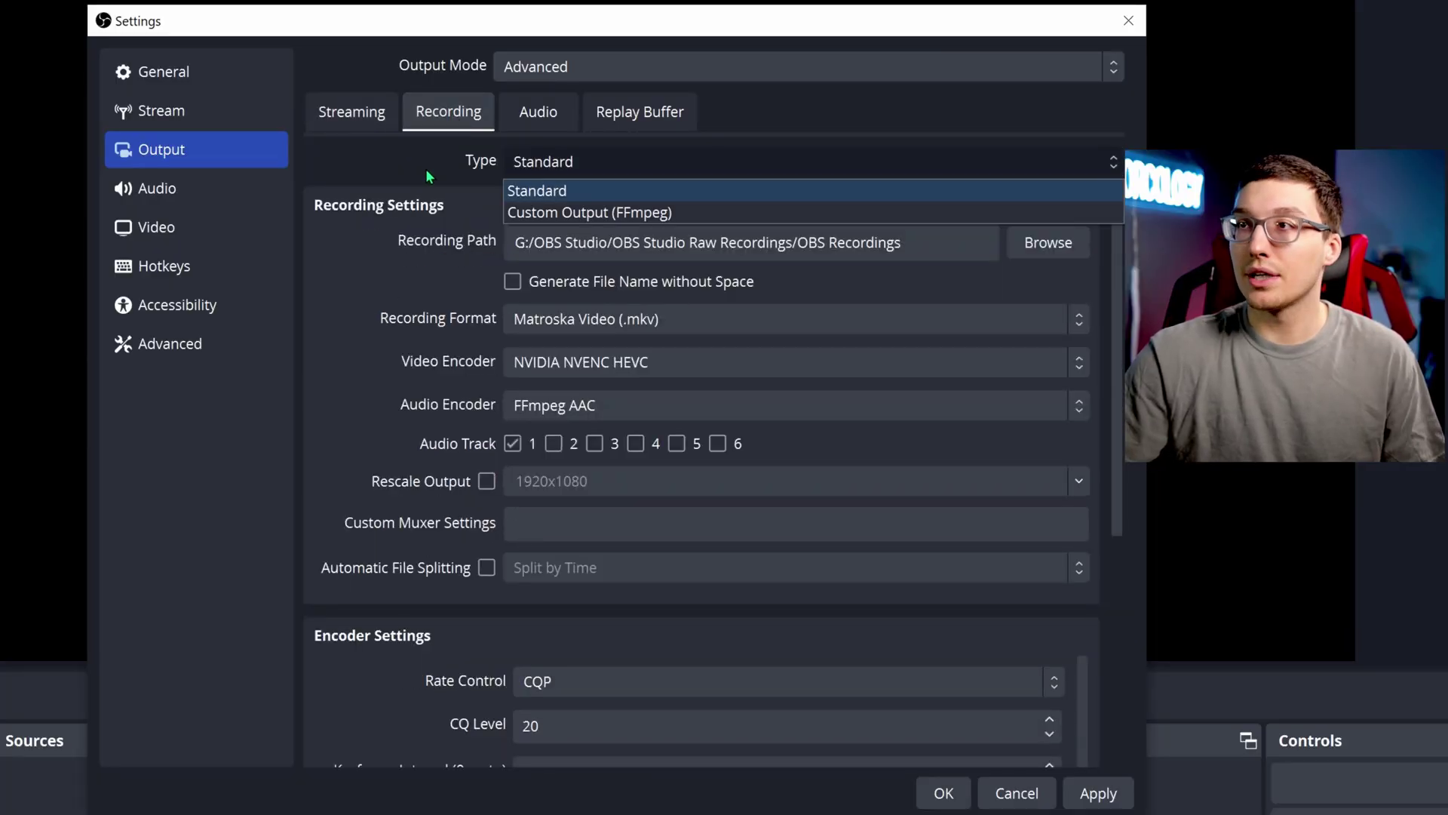
{"action": "left_click", "coordinate": [454, 185]}
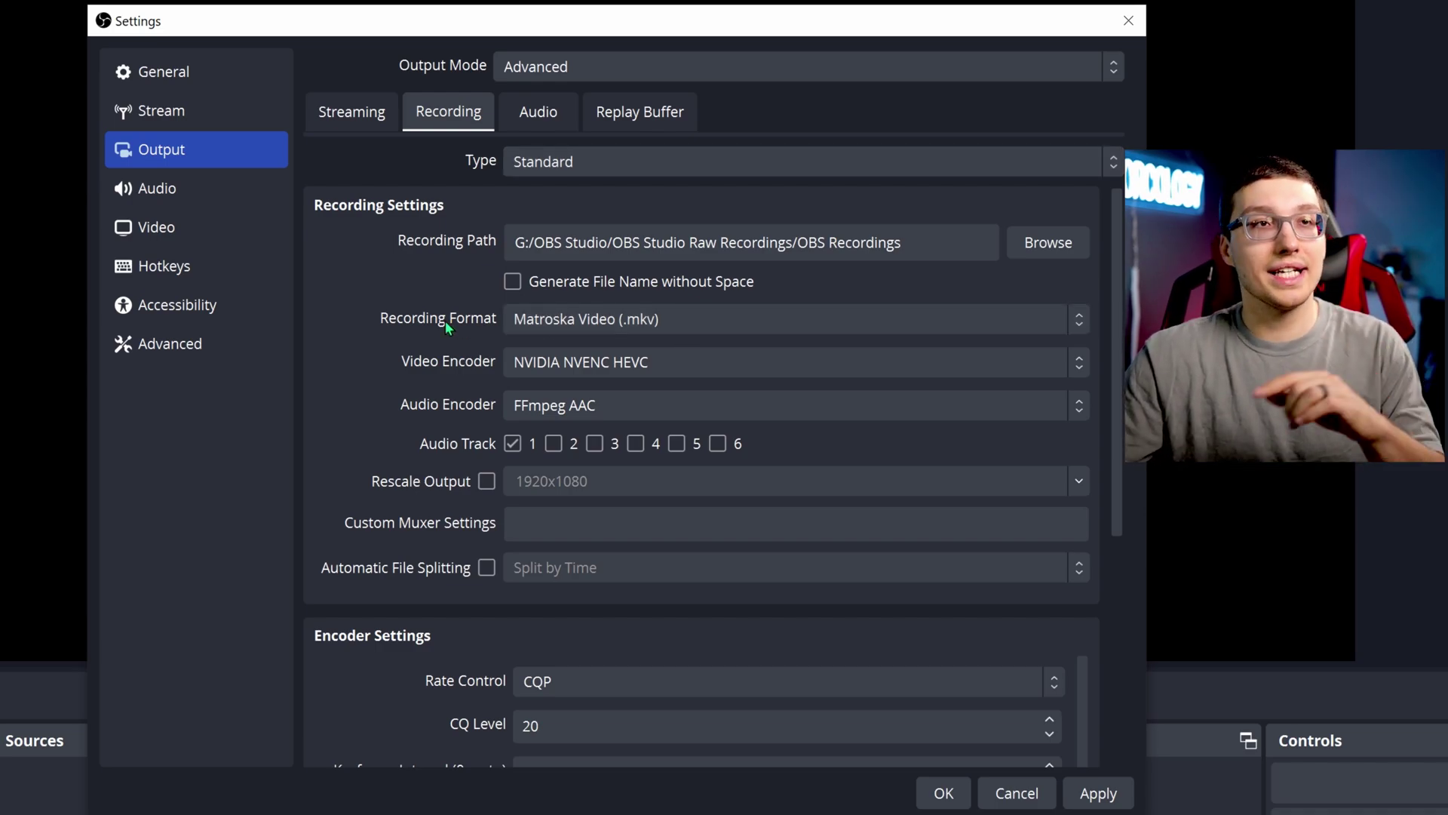
{"action": "left_click", "coordinate": [653, 370]}
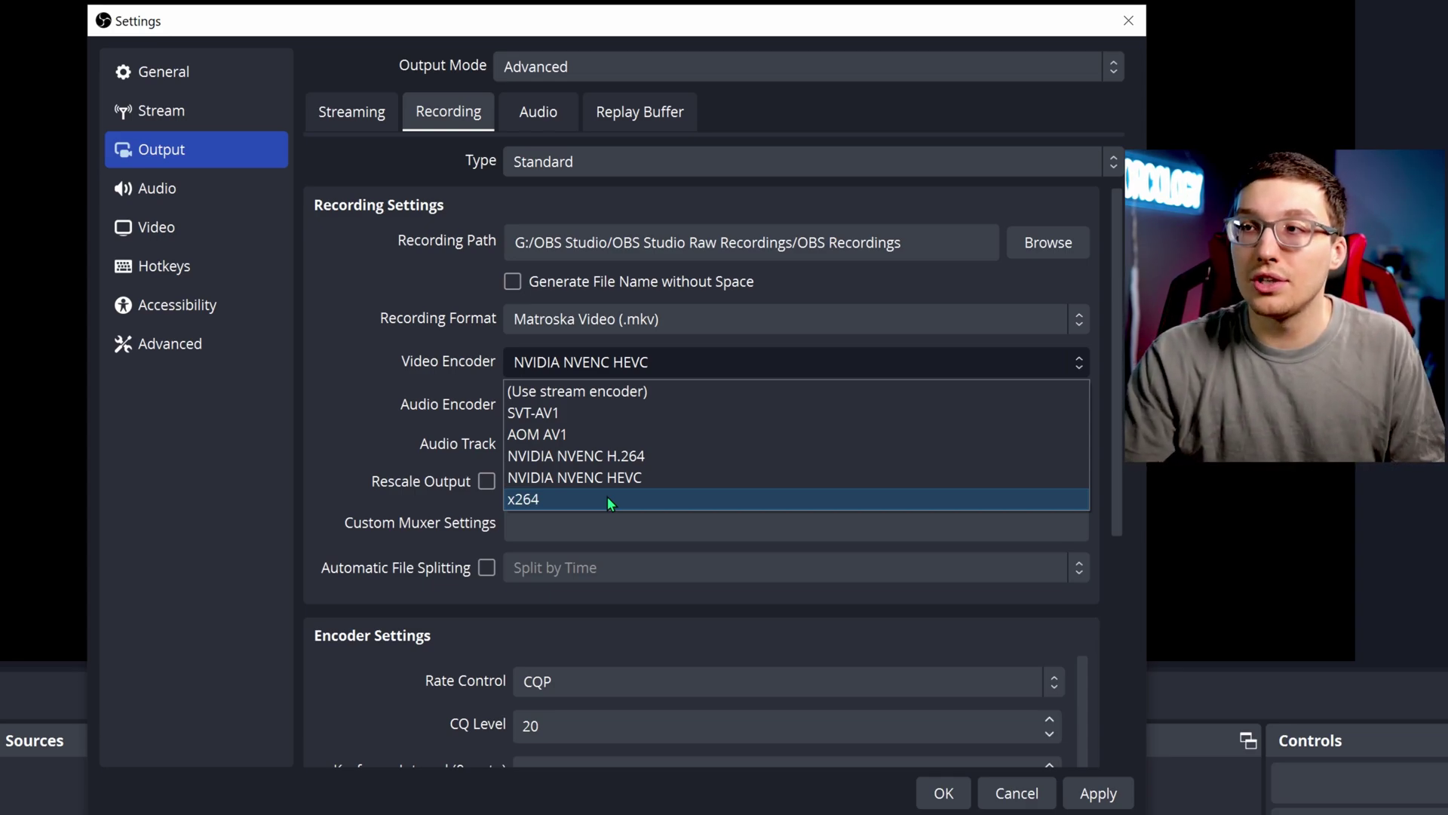
{"action": "left_click", "coordinate": [645, 478]}
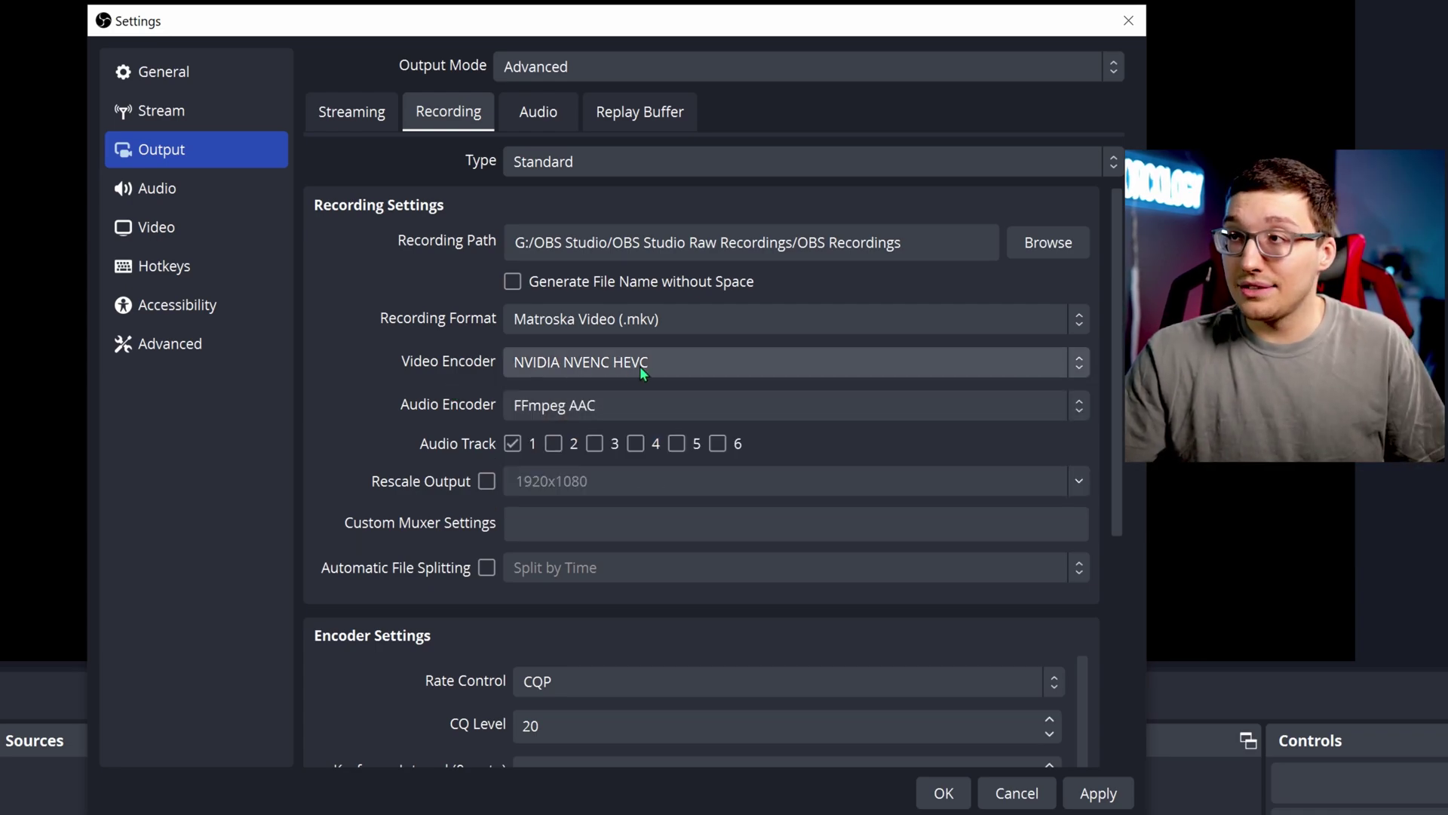
{"action": "scroll", "coordinate": [445, 402], "scroll_direction": "down", "scroll_amount": 2}
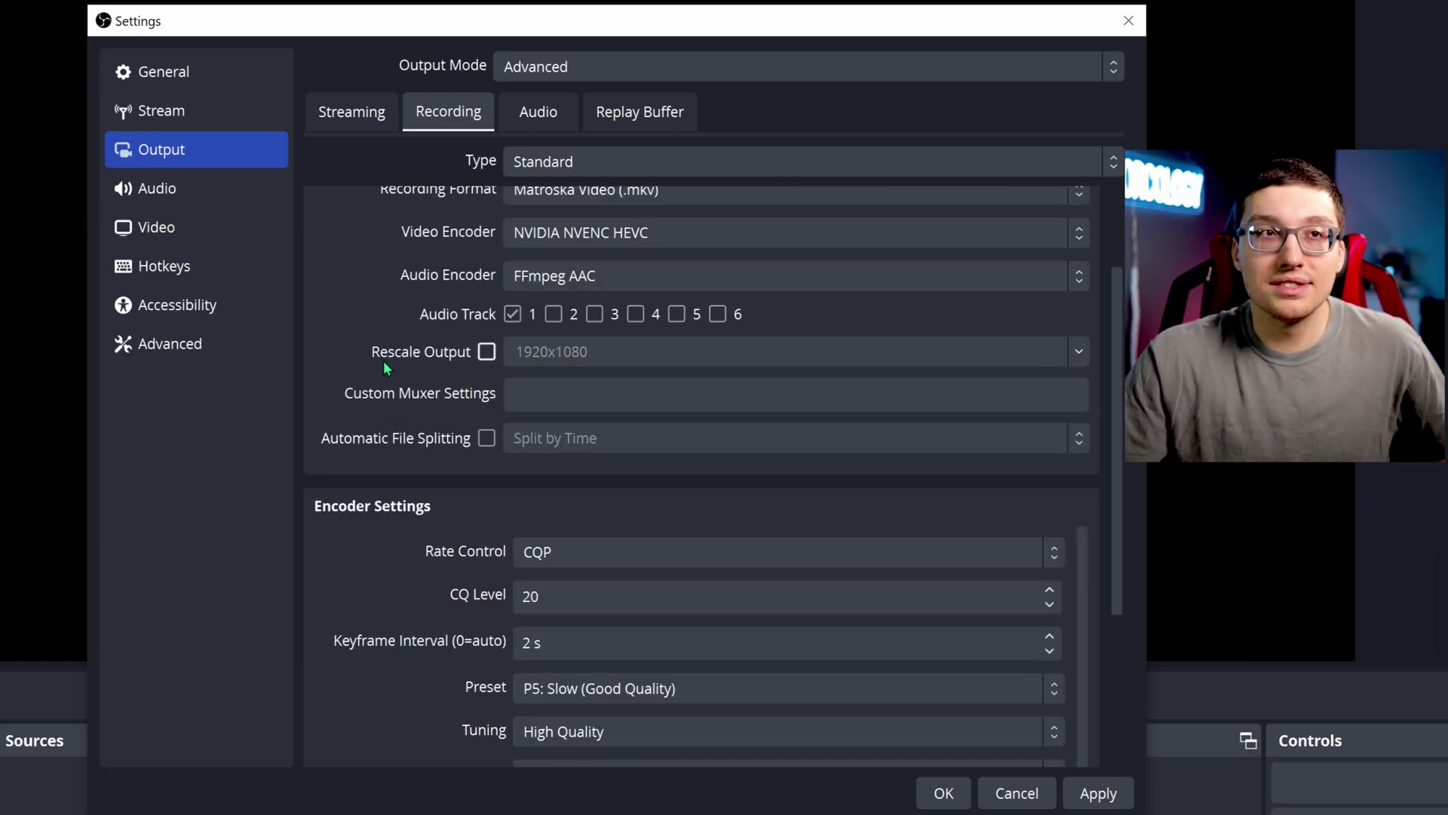
{"action": "scroll", "coordinate": [513, 351], "scroll_direction": "up", "scroll_amount": 1}
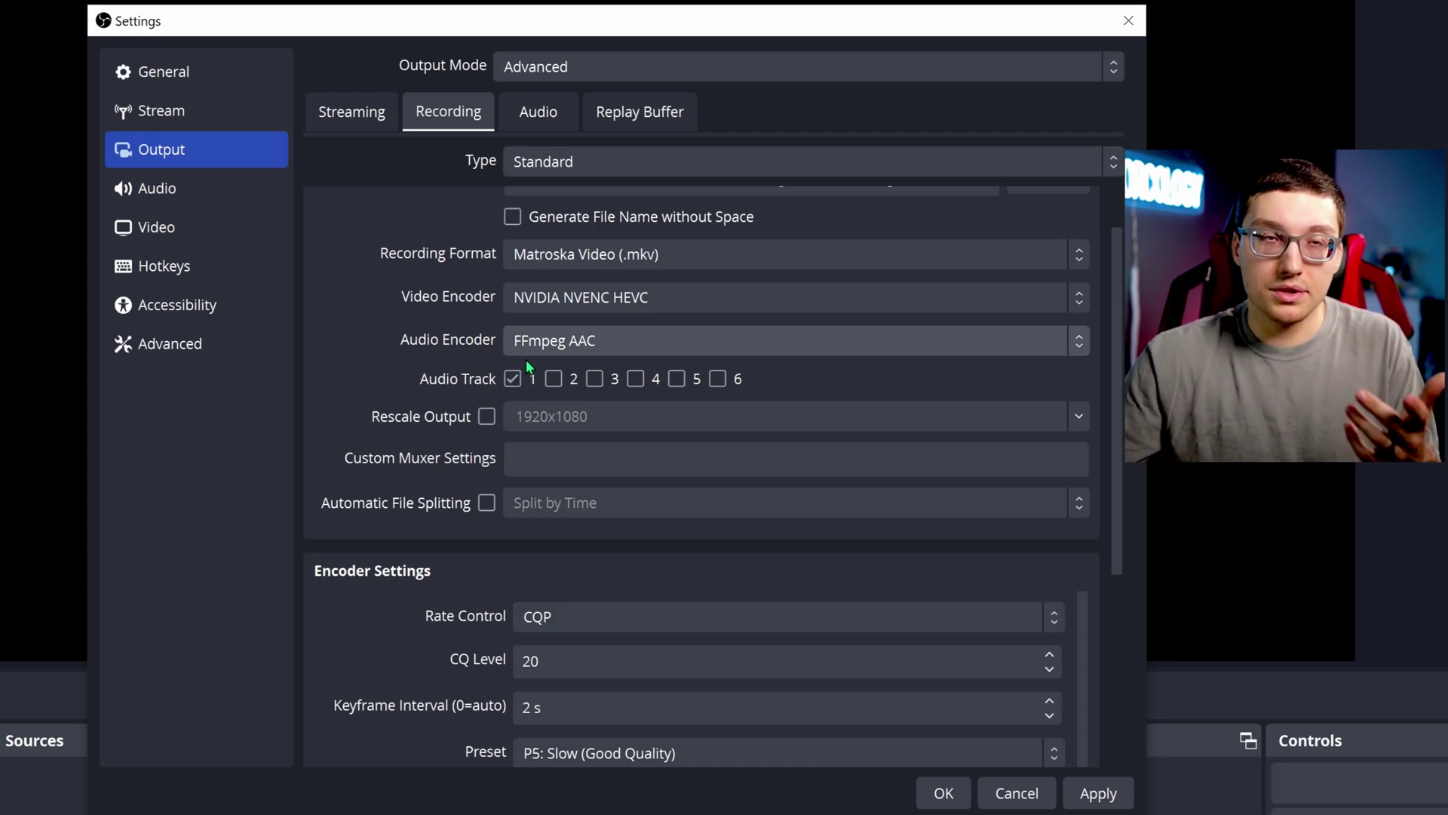
{"action": "scroll", "coordinate": [504, 346], "scroll_direction": "down", "scroll_amount": 5}
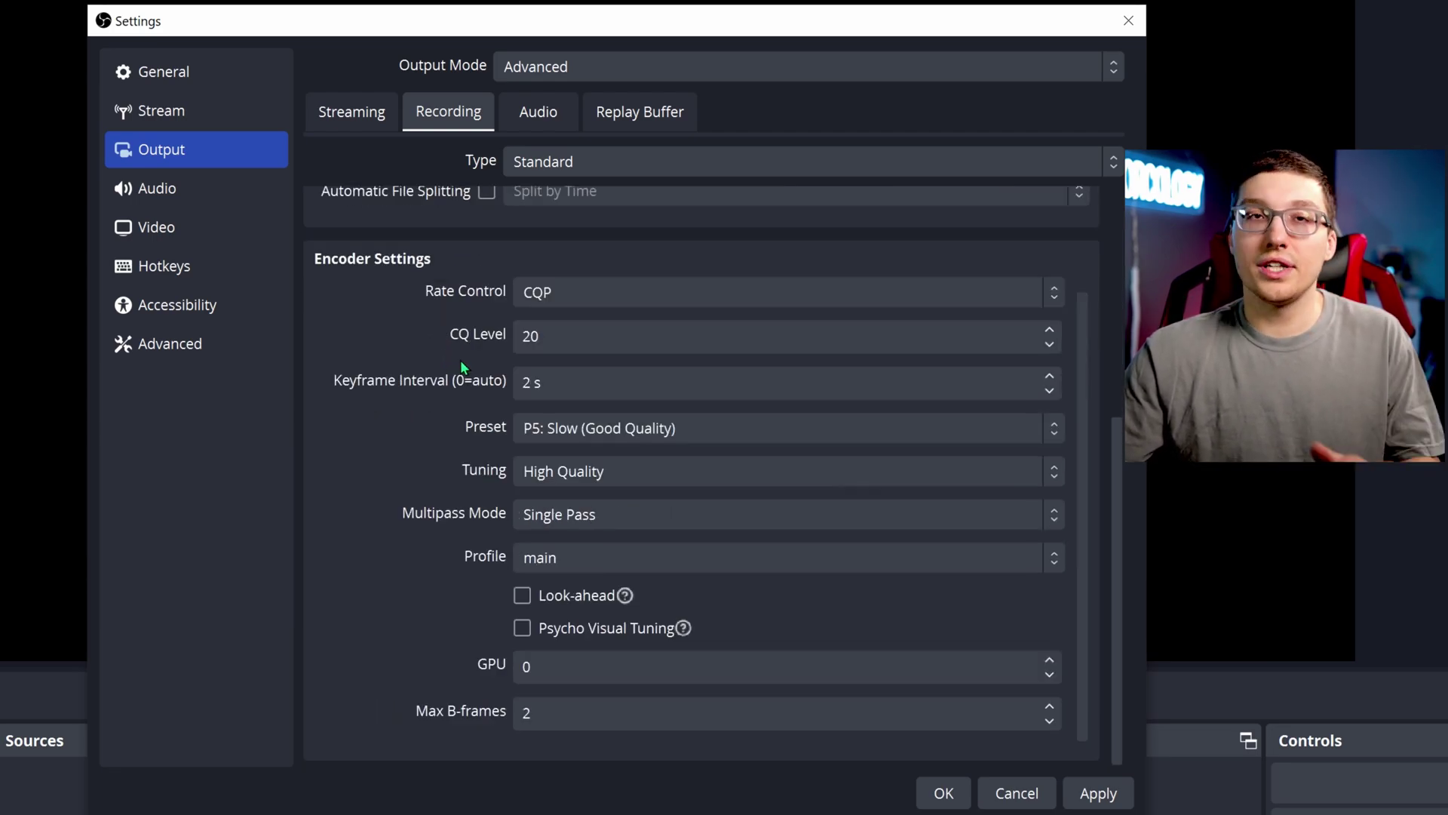
{"action": "left_click", "coordinate": [613, 301]}
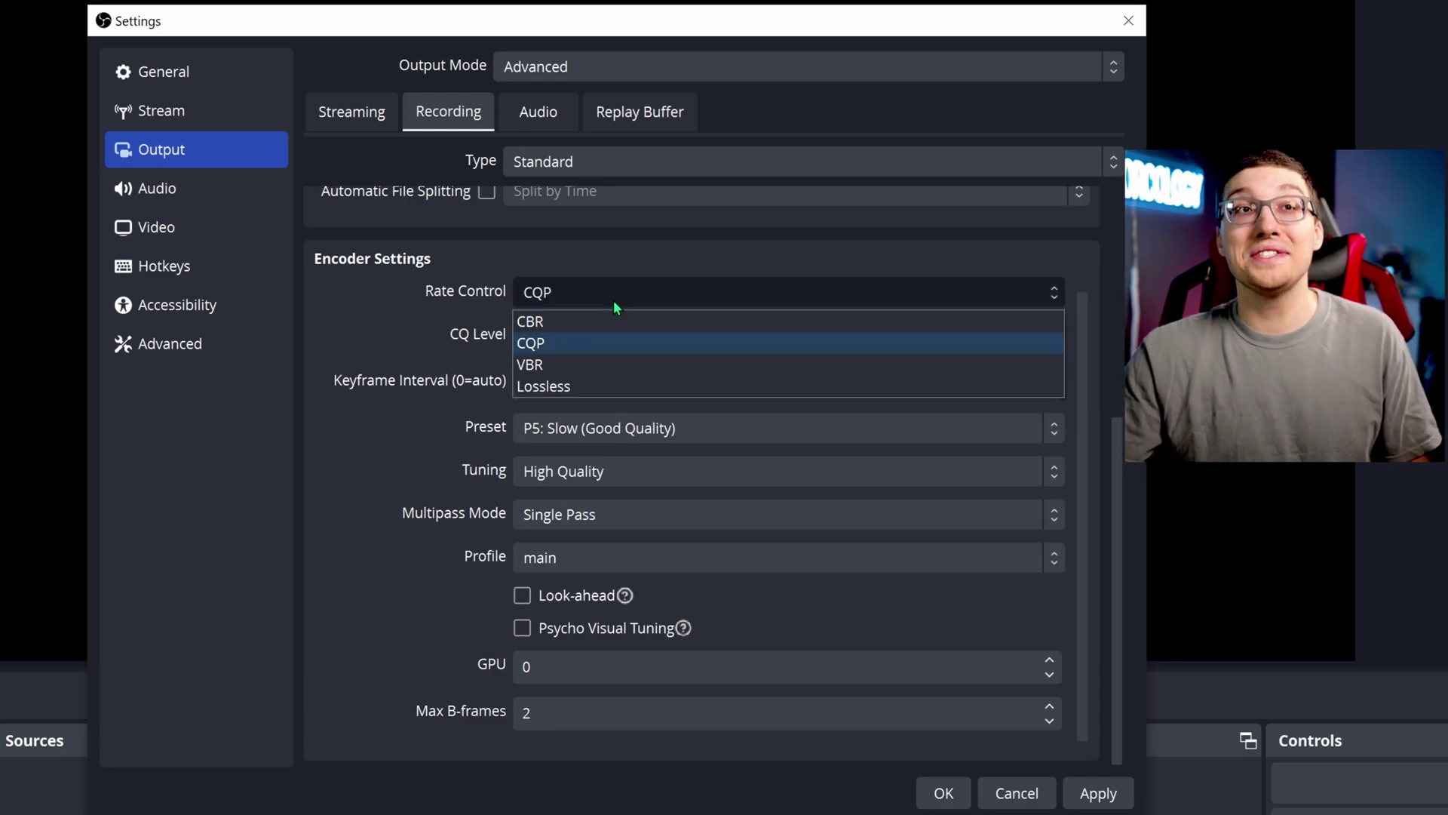
{"action": "left_click", "coordinate": [613, 300]}
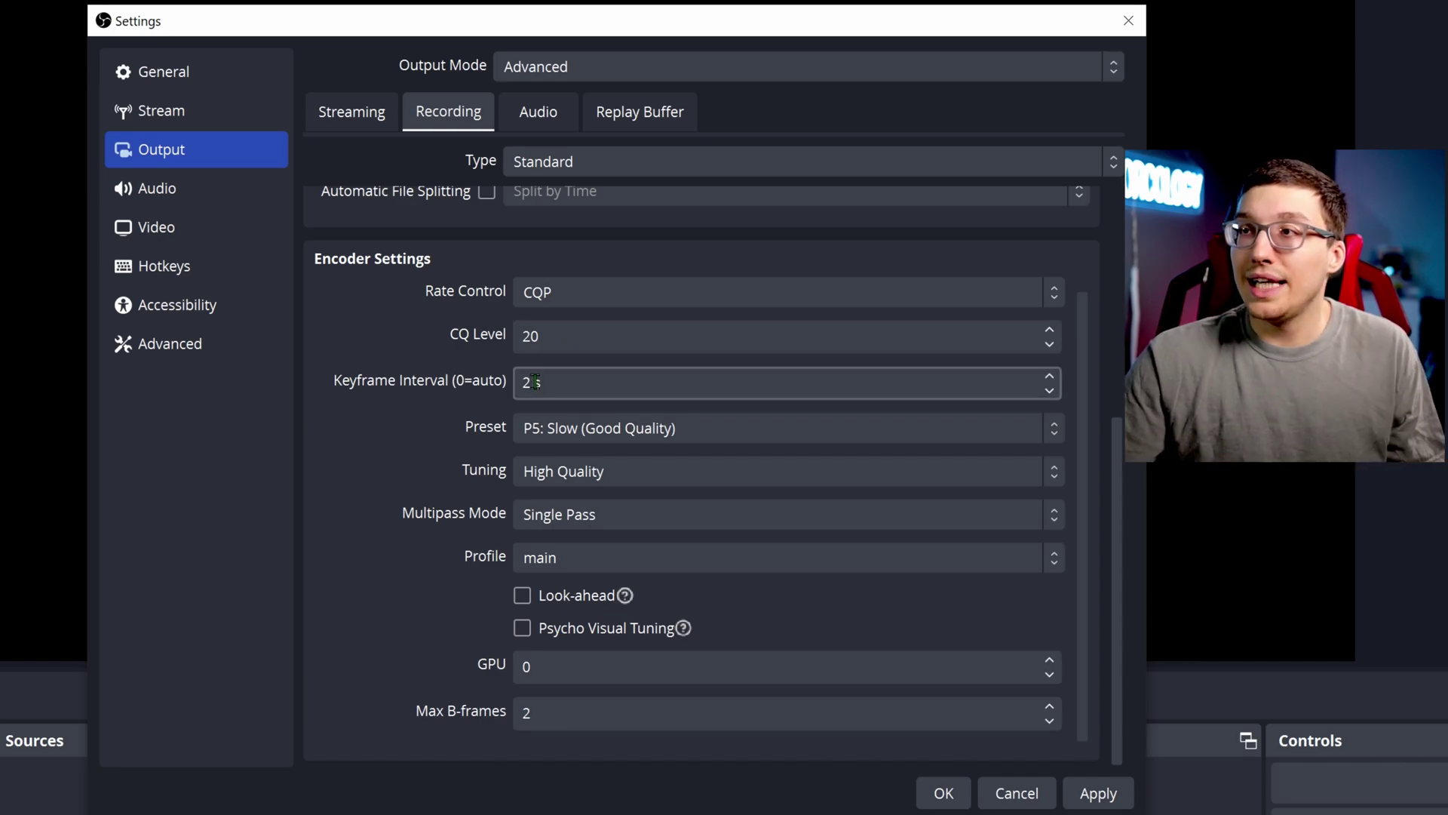
{"action": "left_click", "coordinate": [613, 428]}
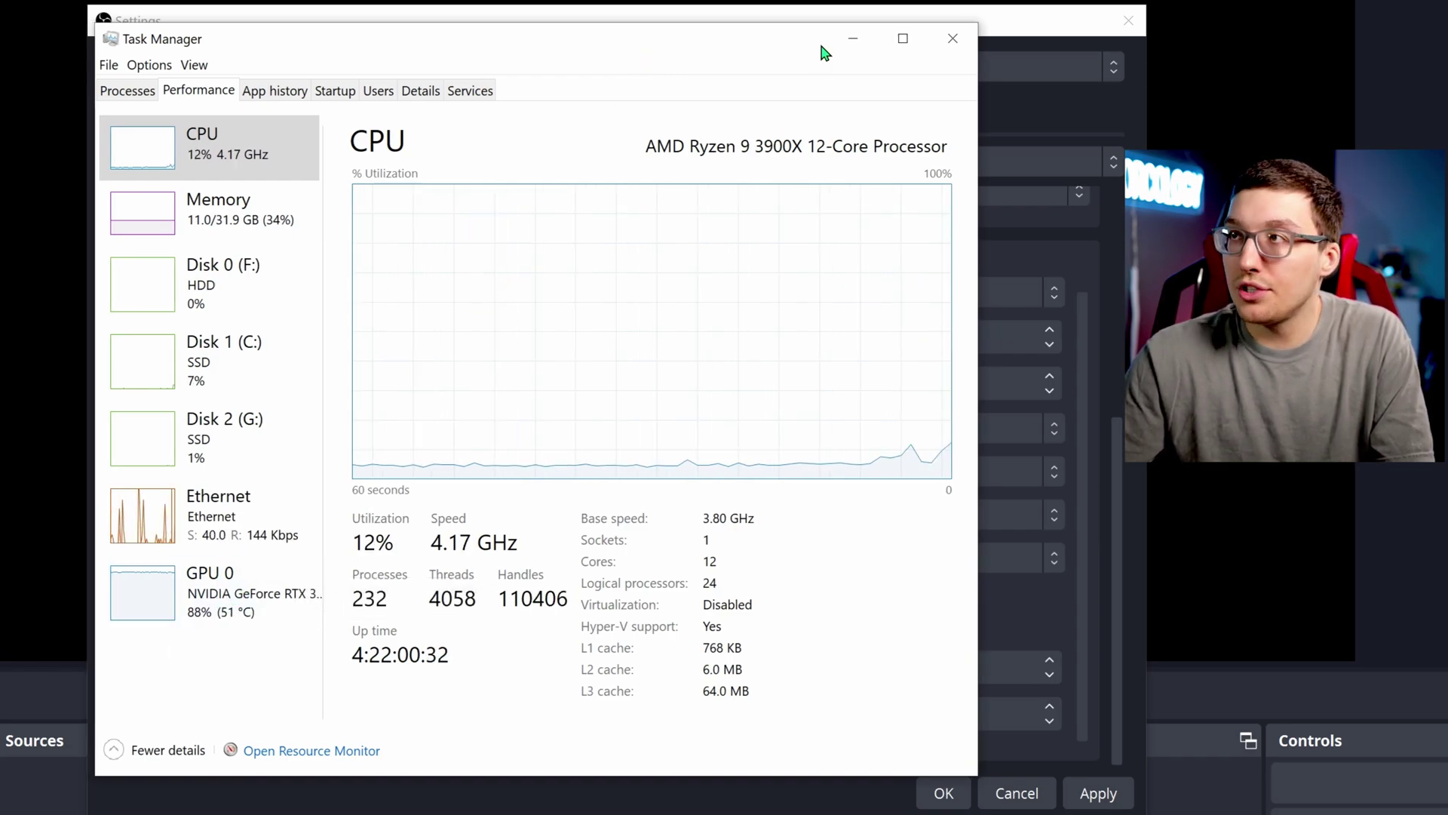
{"action": "left_click_drag", "start_coordinate": [762, 43], "coordinate": [656, 35]}
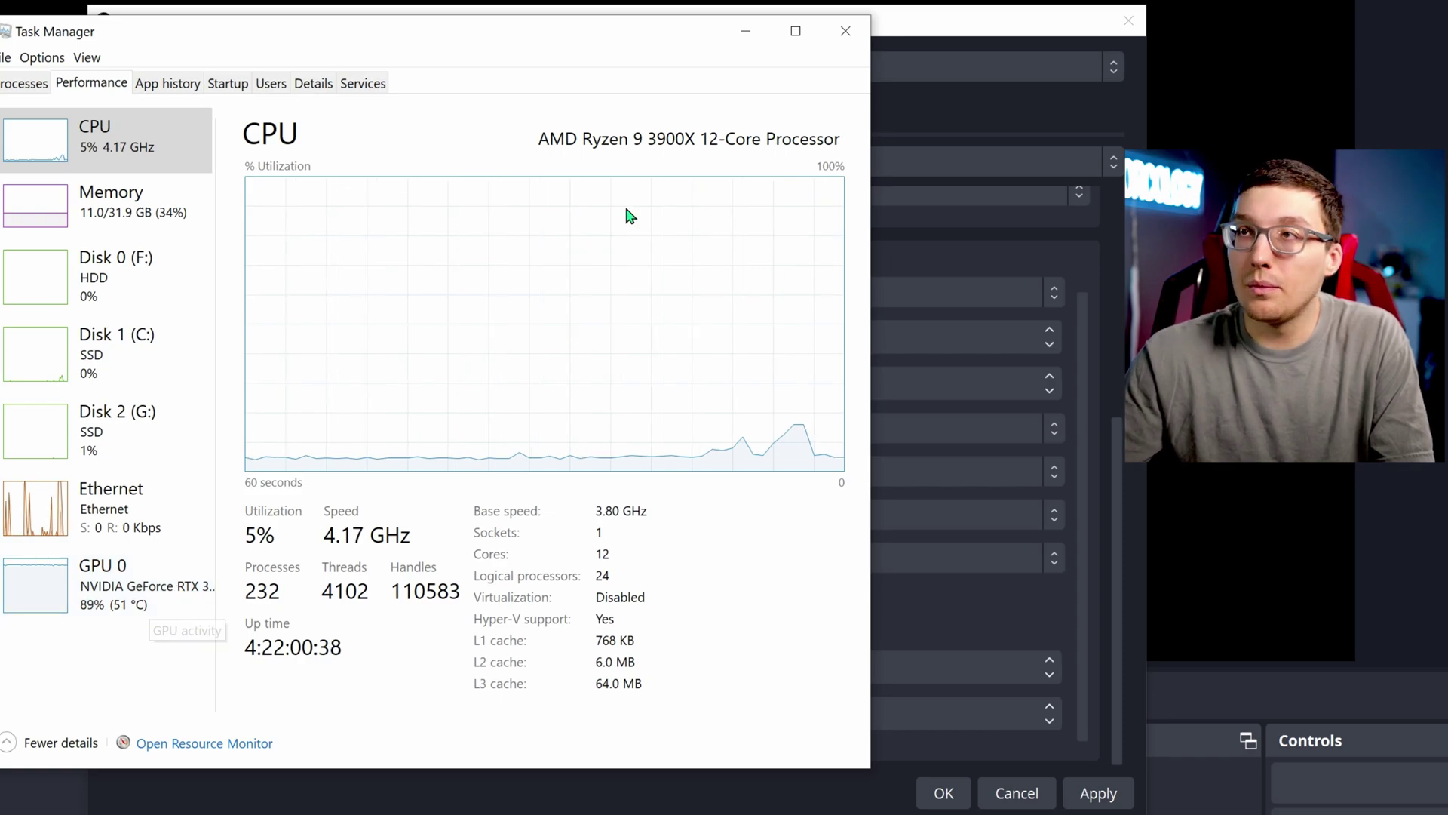
{"action": "left_click", "coordinate": [746, 31]}
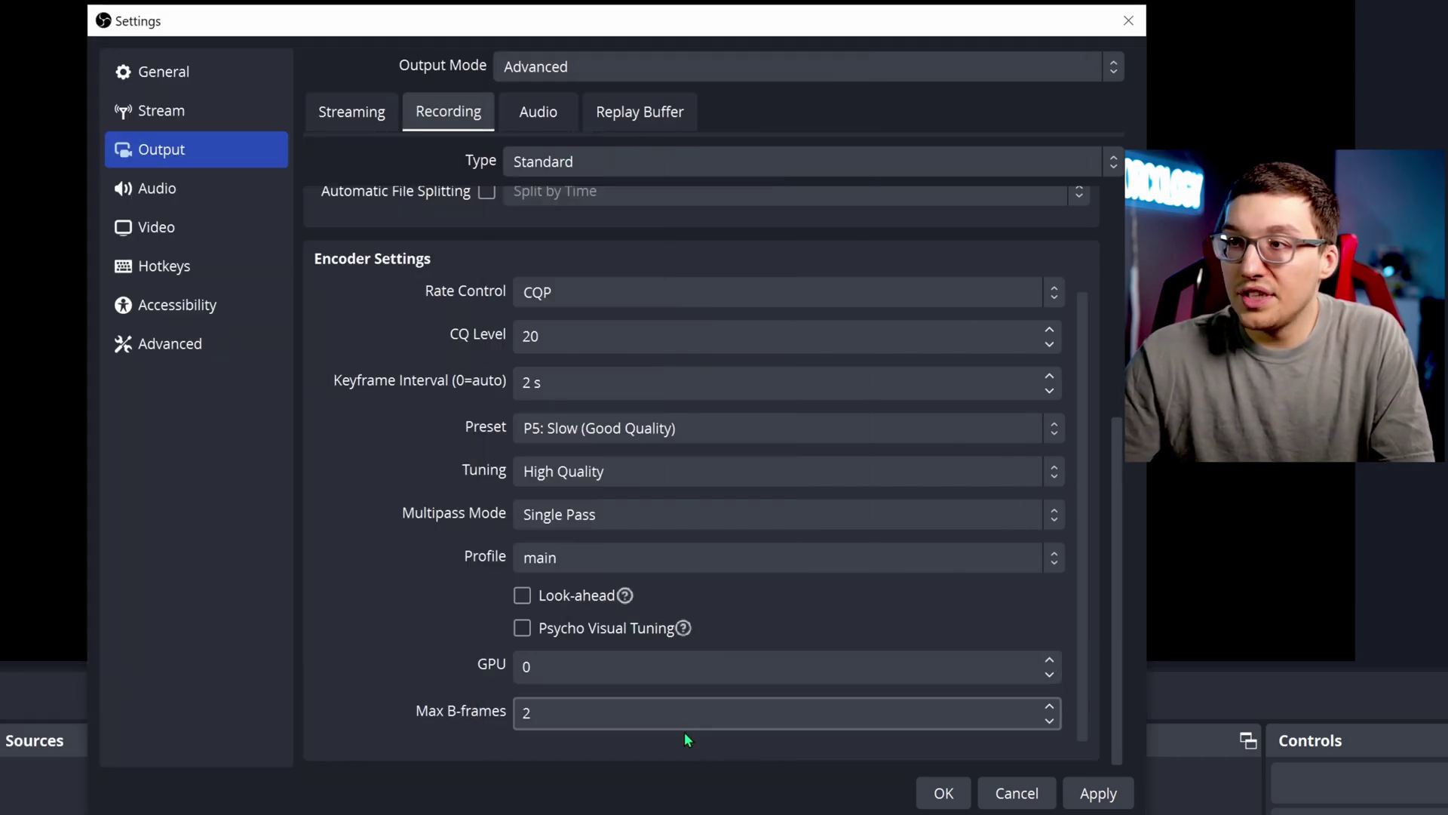
Step: Check the Track 1 audio bitrate, then view the Replay Buffer tab, still disabled
{"action": "left_click", "coordinate": [681, 712]}
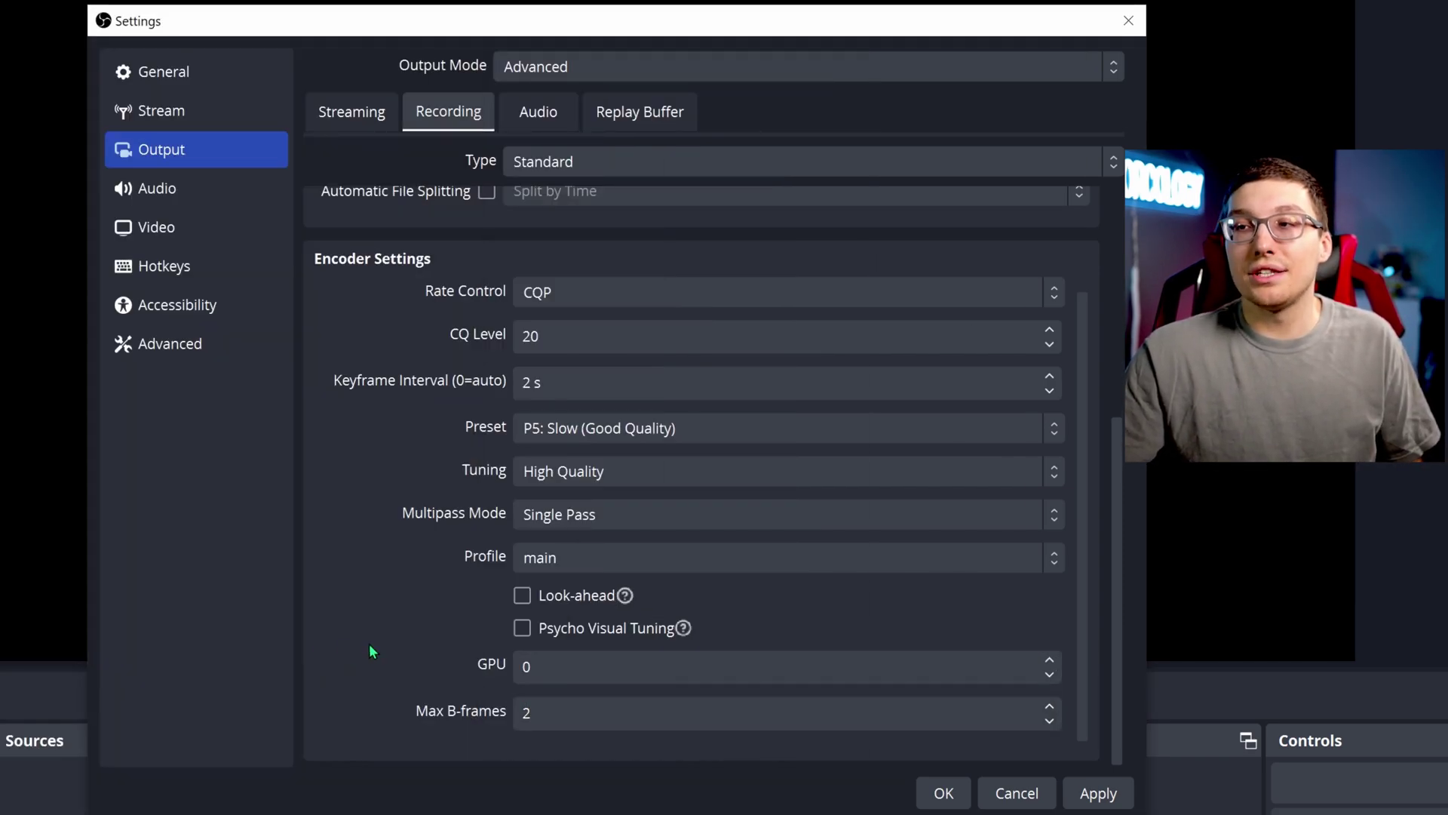
{"action": "left_click", "coordinate": [544, 114]}
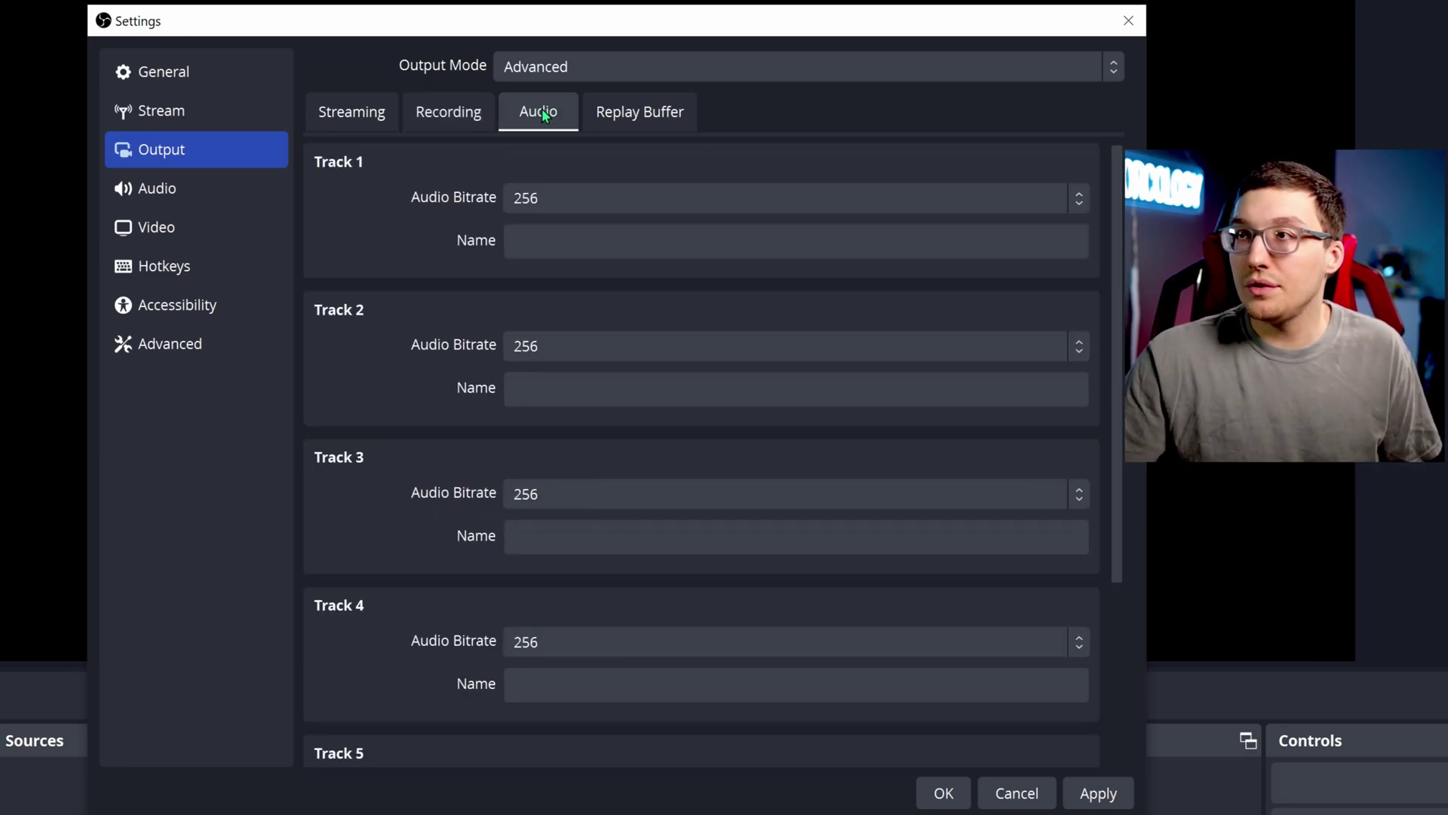
{"action": "left_click", "coordinate": [645, 198]}
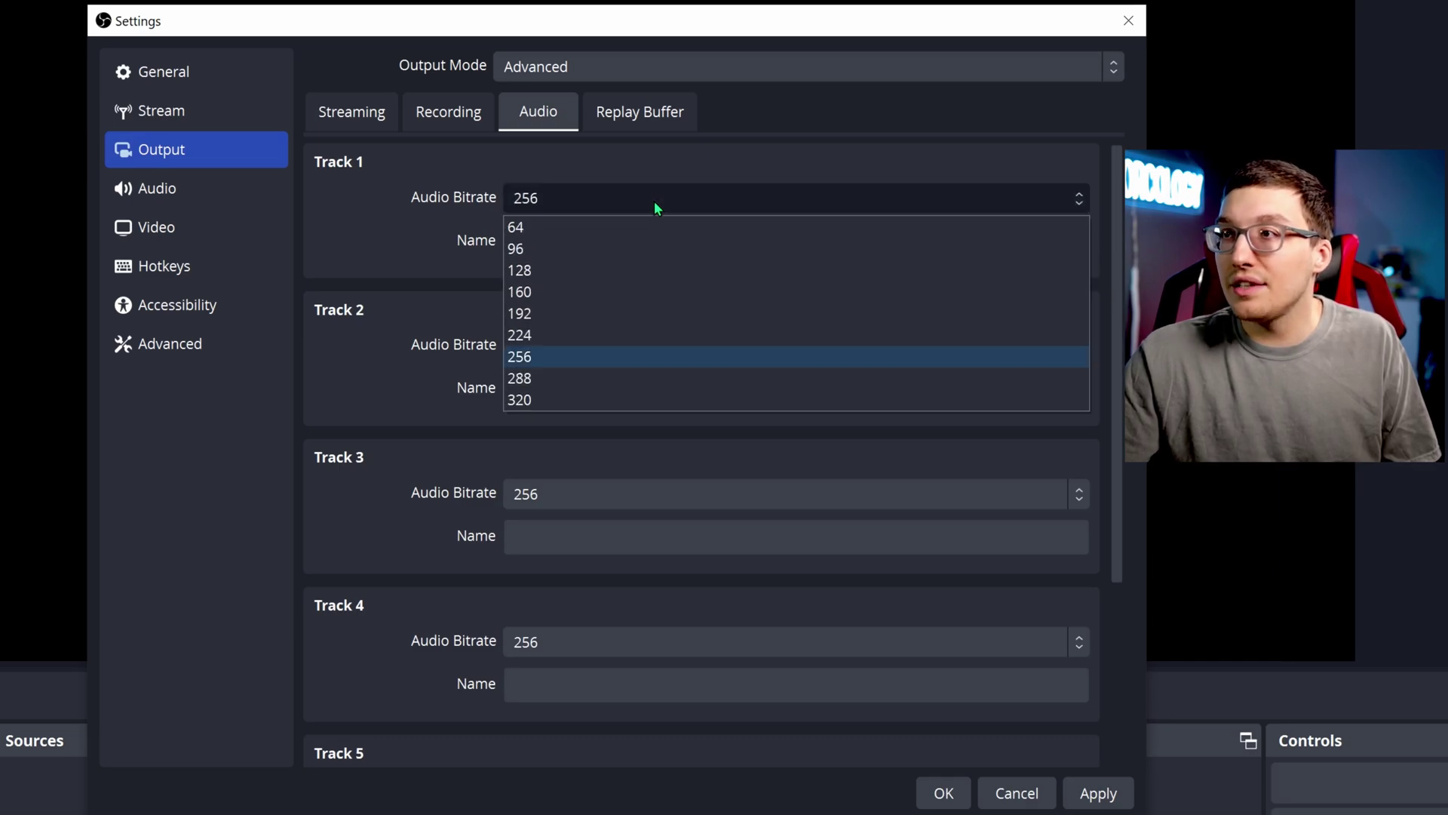
{"action": "left_click", "coordinate": [617, 109]}
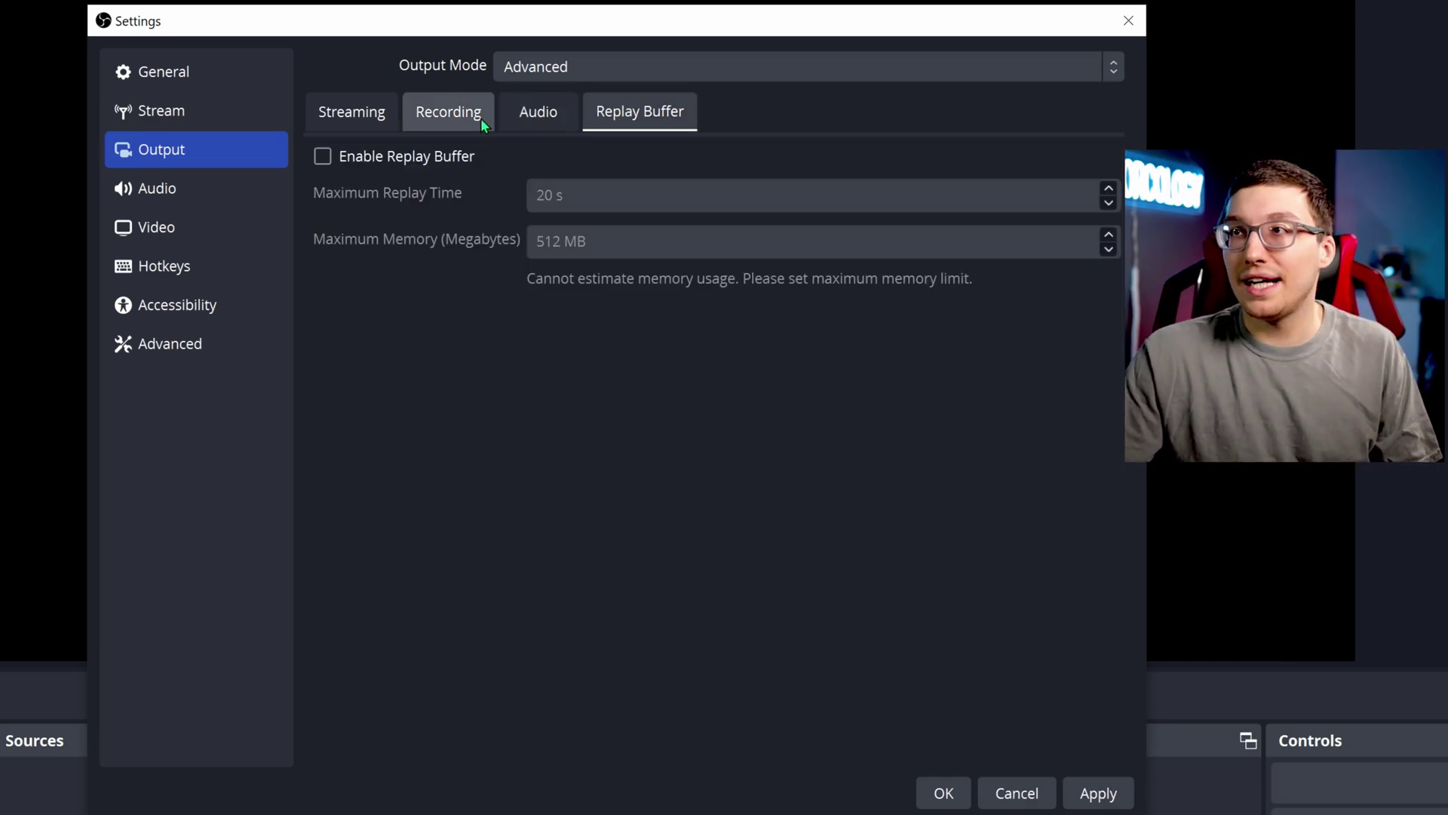
Step: In the Streaming tab, enter a bitrate of 4500 and a 2 s keyframe interval
{"action": "left_click", "coordinate": [351, 111]}
{"action": "scroll", "coordinate": [424, 432], "scroll_direction": "down", "scroll_amount": 1}
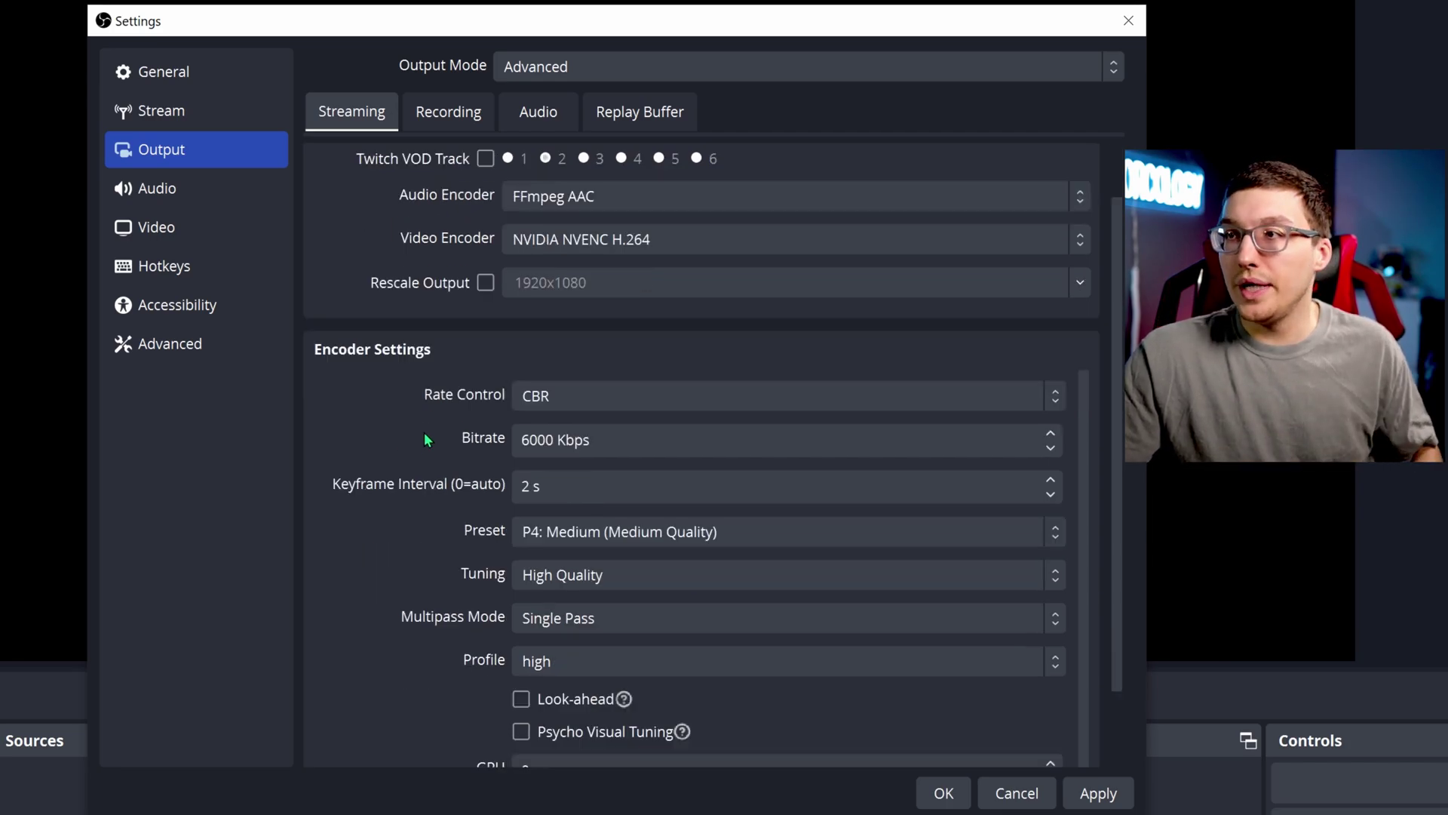
{"action": "scroll", "coordinate": [424, 432], "scroll_direction": "up", "scroll_amount": 1}
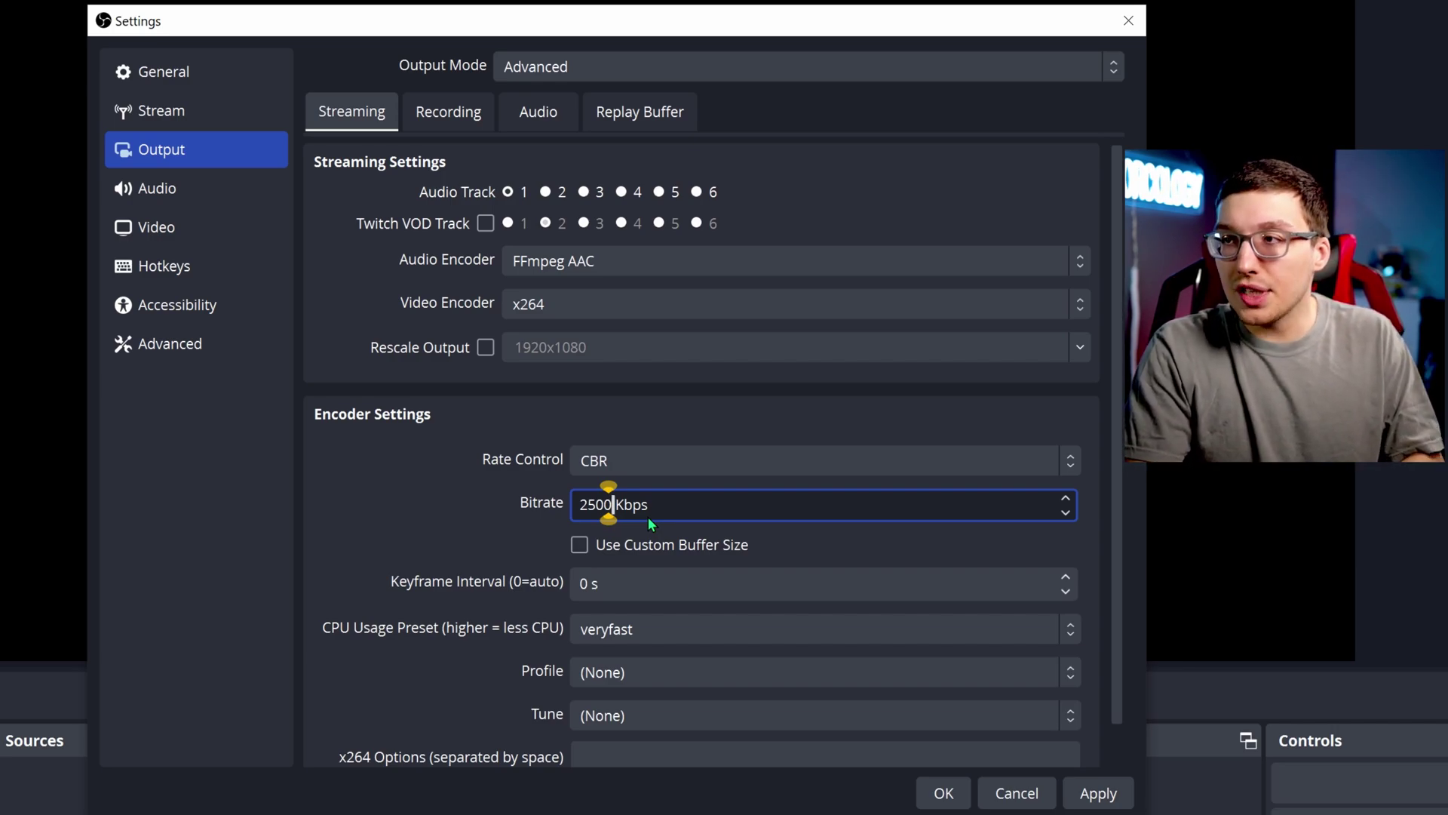
{"action": "key", "text": "BackSpace"}
{"action": "key", "text": "BackSpace"}
{"action": "key", "text": "BackSpace"}
{"action": "key", "text": "BackSpace"}
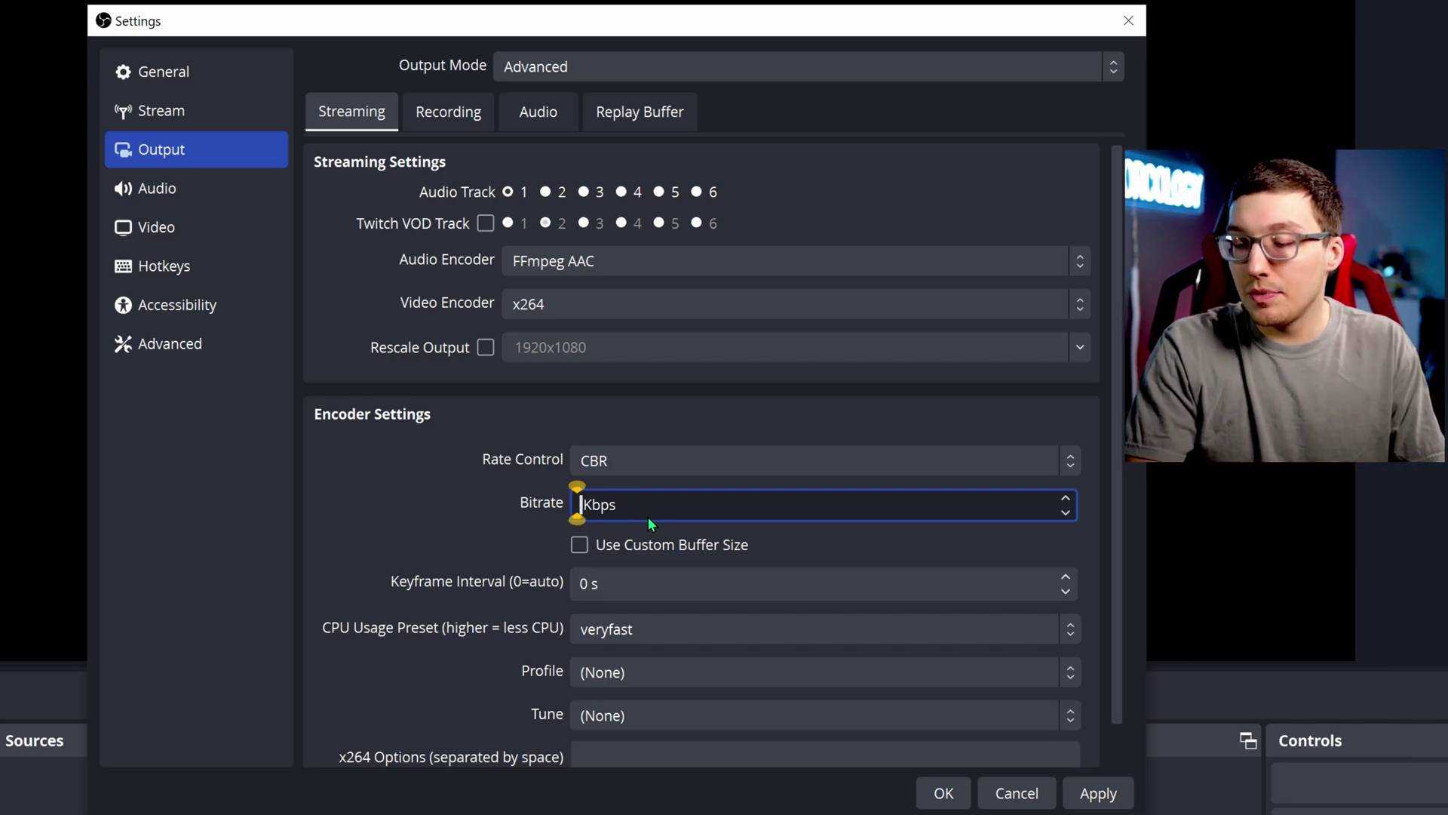
{"action": "type", "text": "4500"}
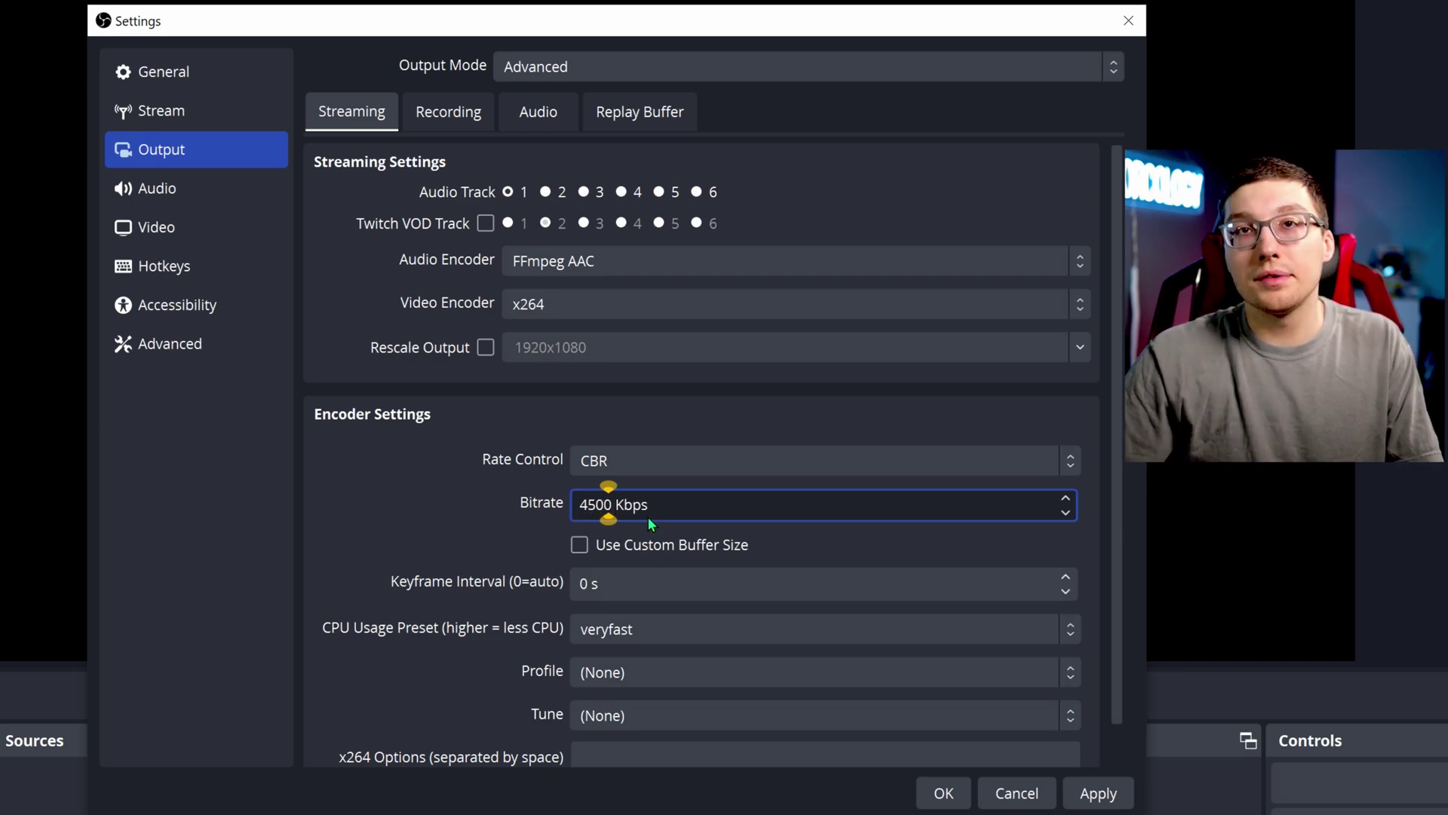
{"action": "left_click", "coordinate": [670, 592]}
{"action": "key", "text": "BackSpace"}
{"action": "type", "text": "2"}
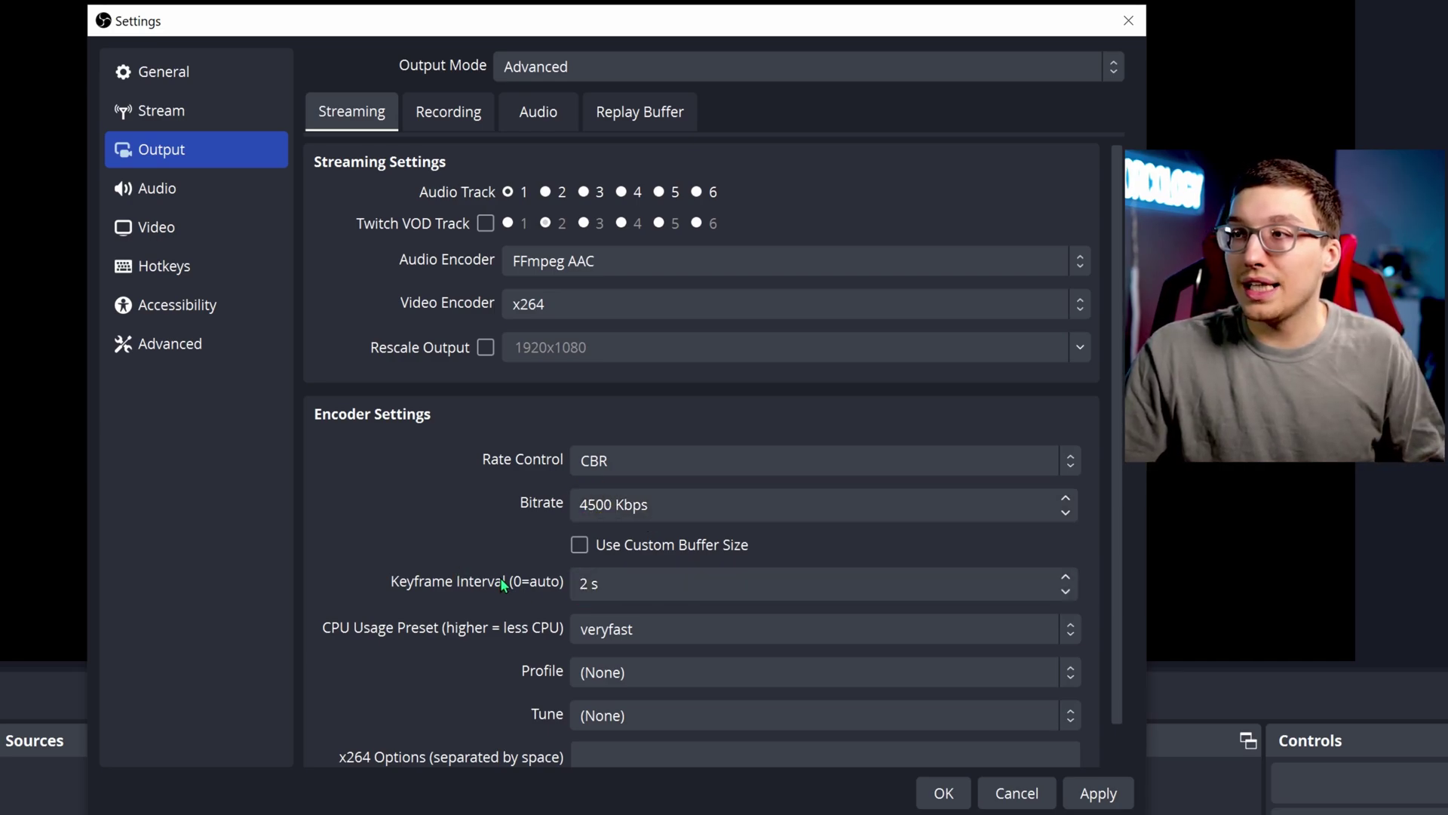
Step: Set the CPU usage preset to medium and profile to high, leaving tune at (None)
{"action": "scroll", "coordinate": [537, 611], "scroll_direction": "down", "scroll_amount": 2}
{"action": "left_click", "coordinate": [596, 586]}
{"action": "left_click", "coordinate": [656, 721]}
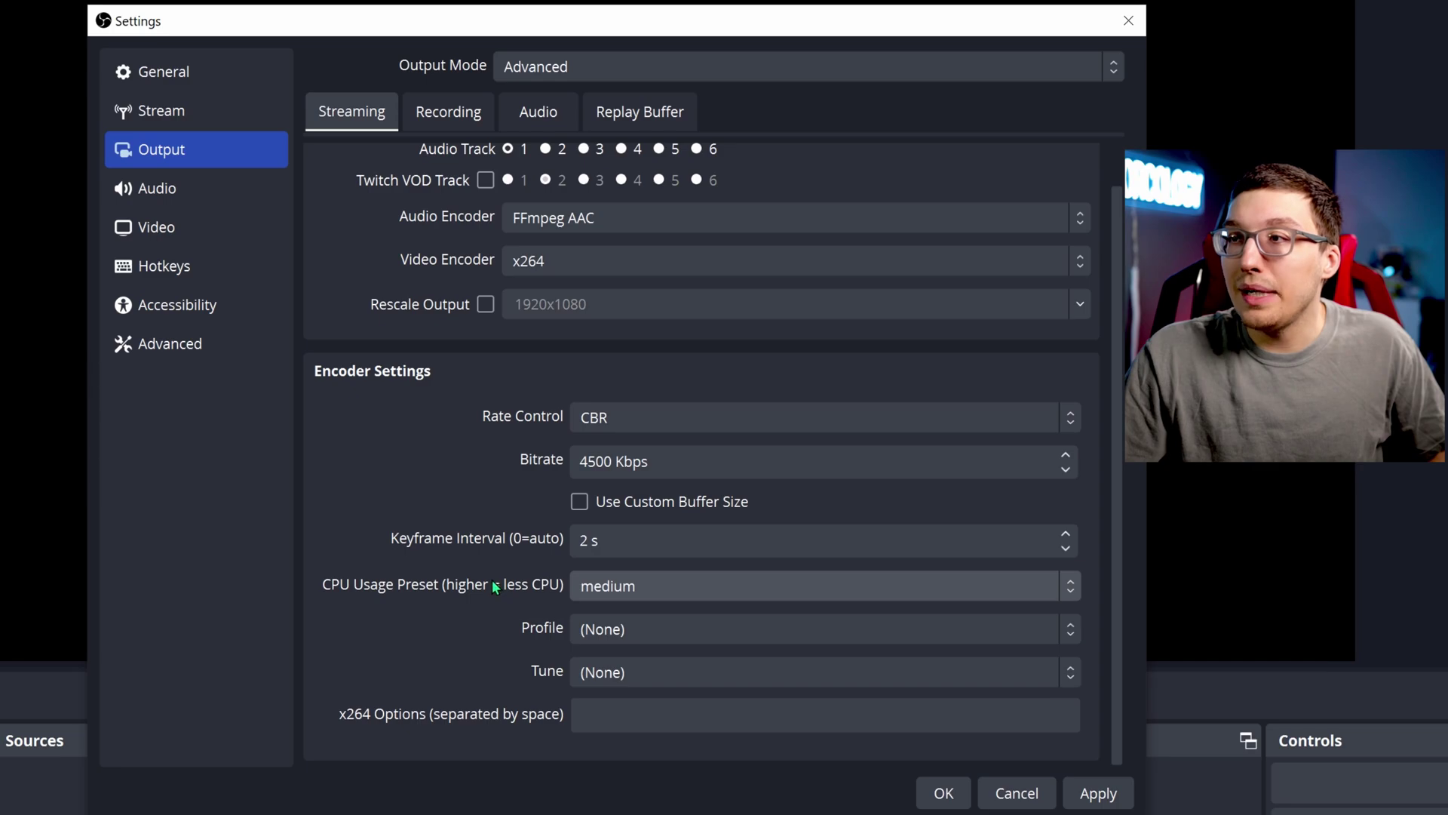
{"action": "left_click", "coordinate": [603, 629]}
{"action": "left_click", "coordinate": [645, 717]}
{"action": "left_click", "coordinate": [652, 674]}
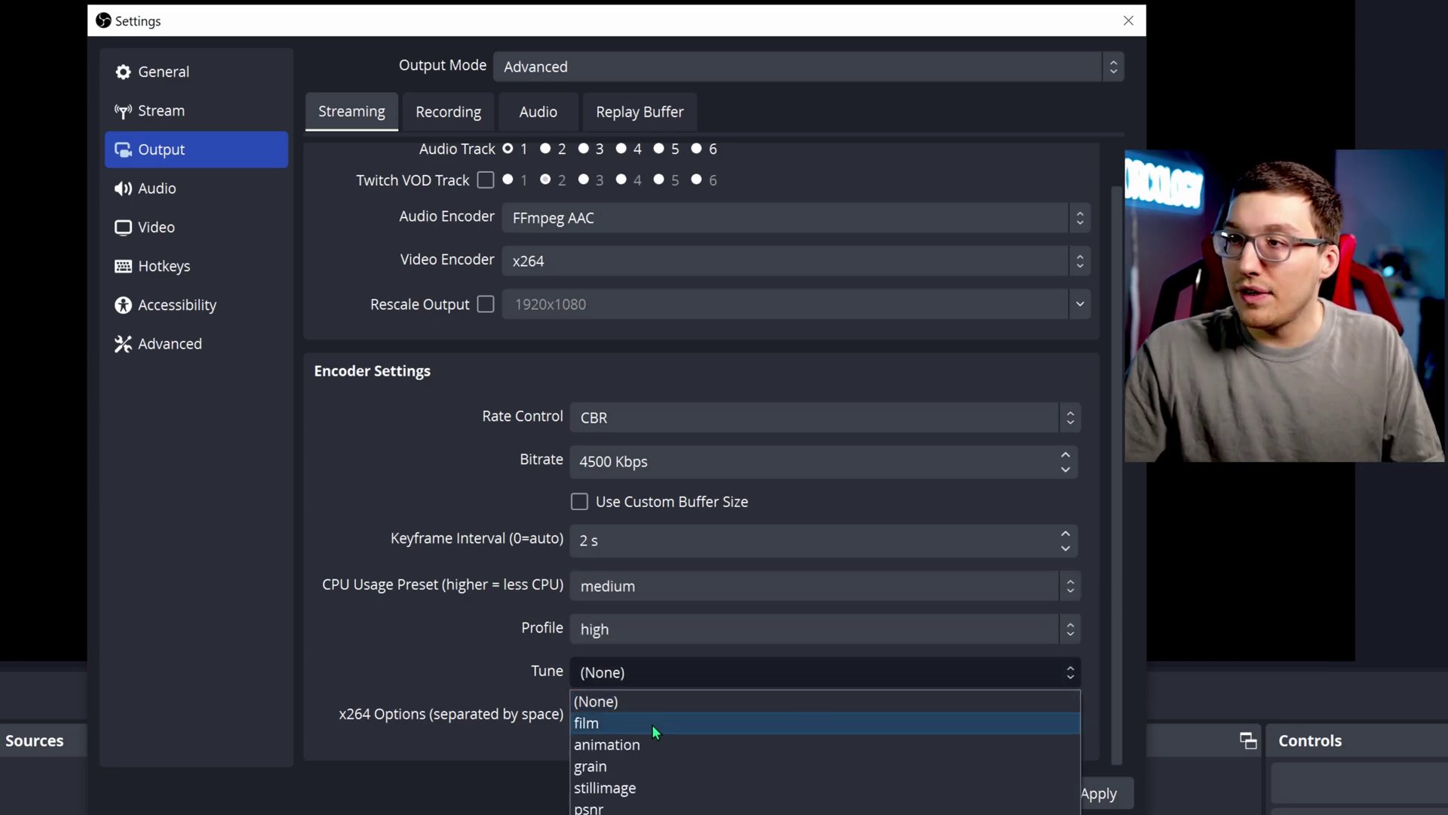
{"action": "left_click", "coordinate": [499, 667]}
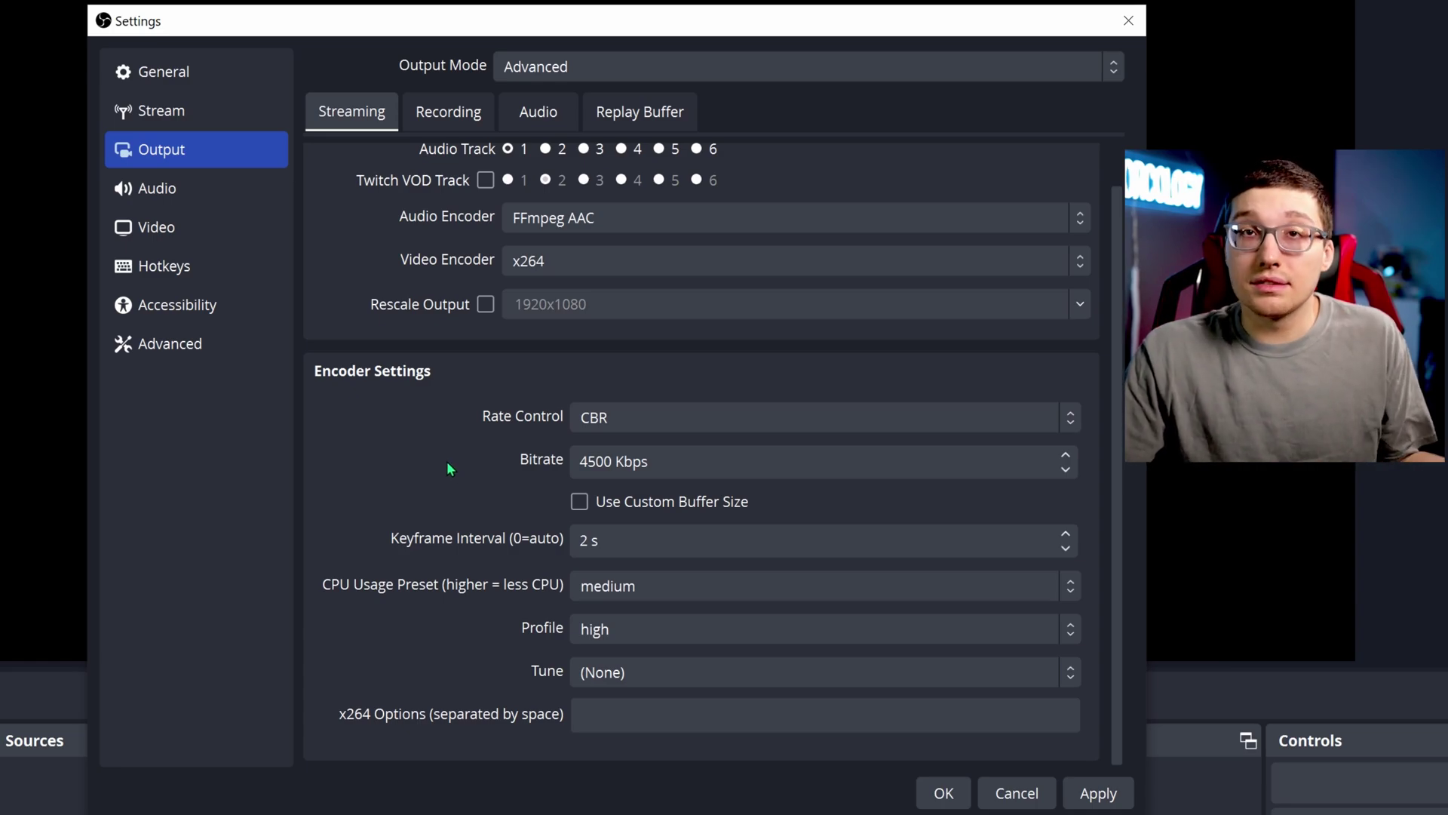
{"action": "scroll", "coordinate": [448, 470], "scroll_direction": "up", "scroll_amount": 1}
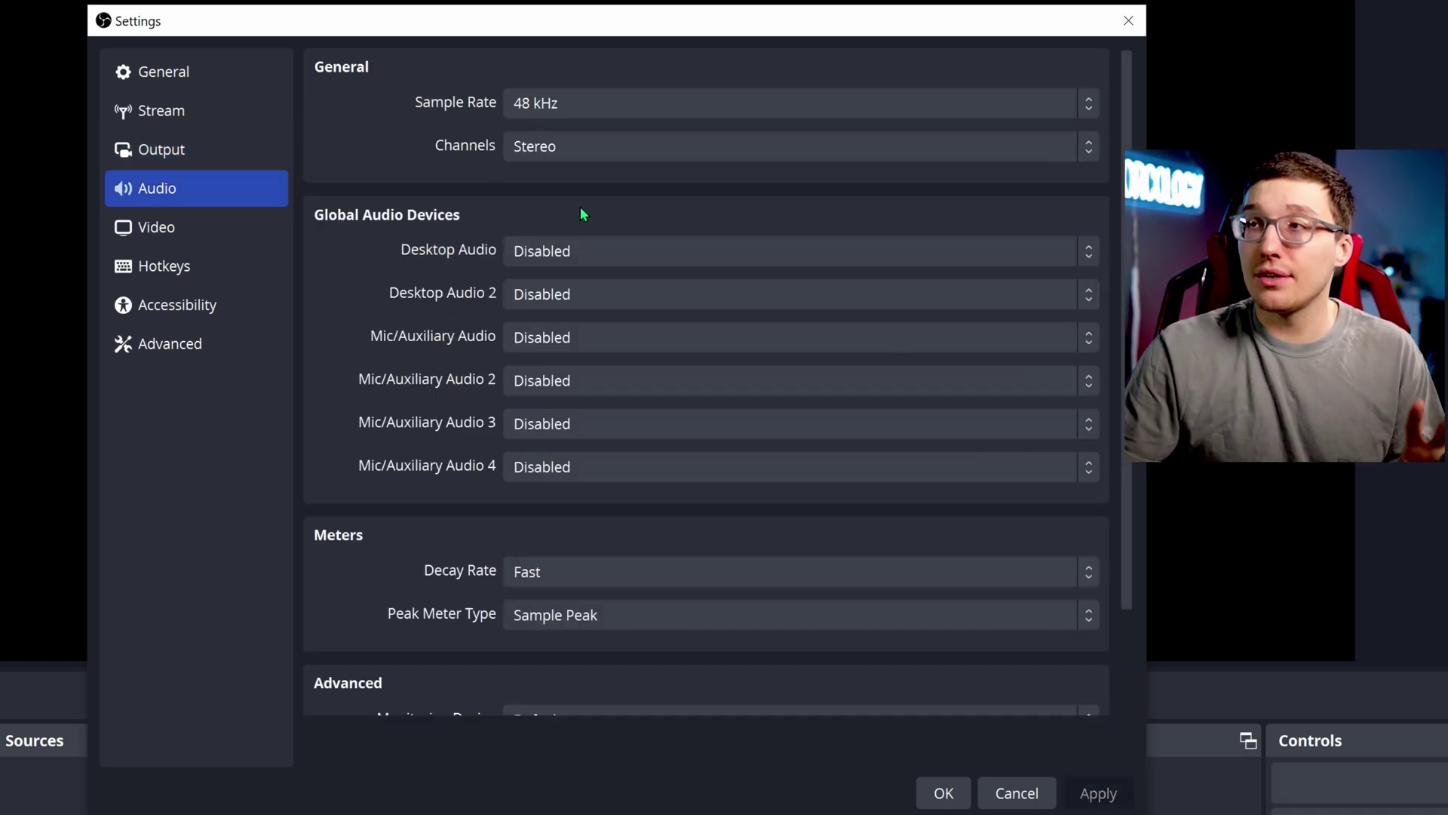
Step: Keep Desktop Audio disabled, set Mic/Auxiliary to Stream Mix A L/R (2- Revelator IO 24), and apply
{"action": "left_click", "coordinate": [577, 252]}
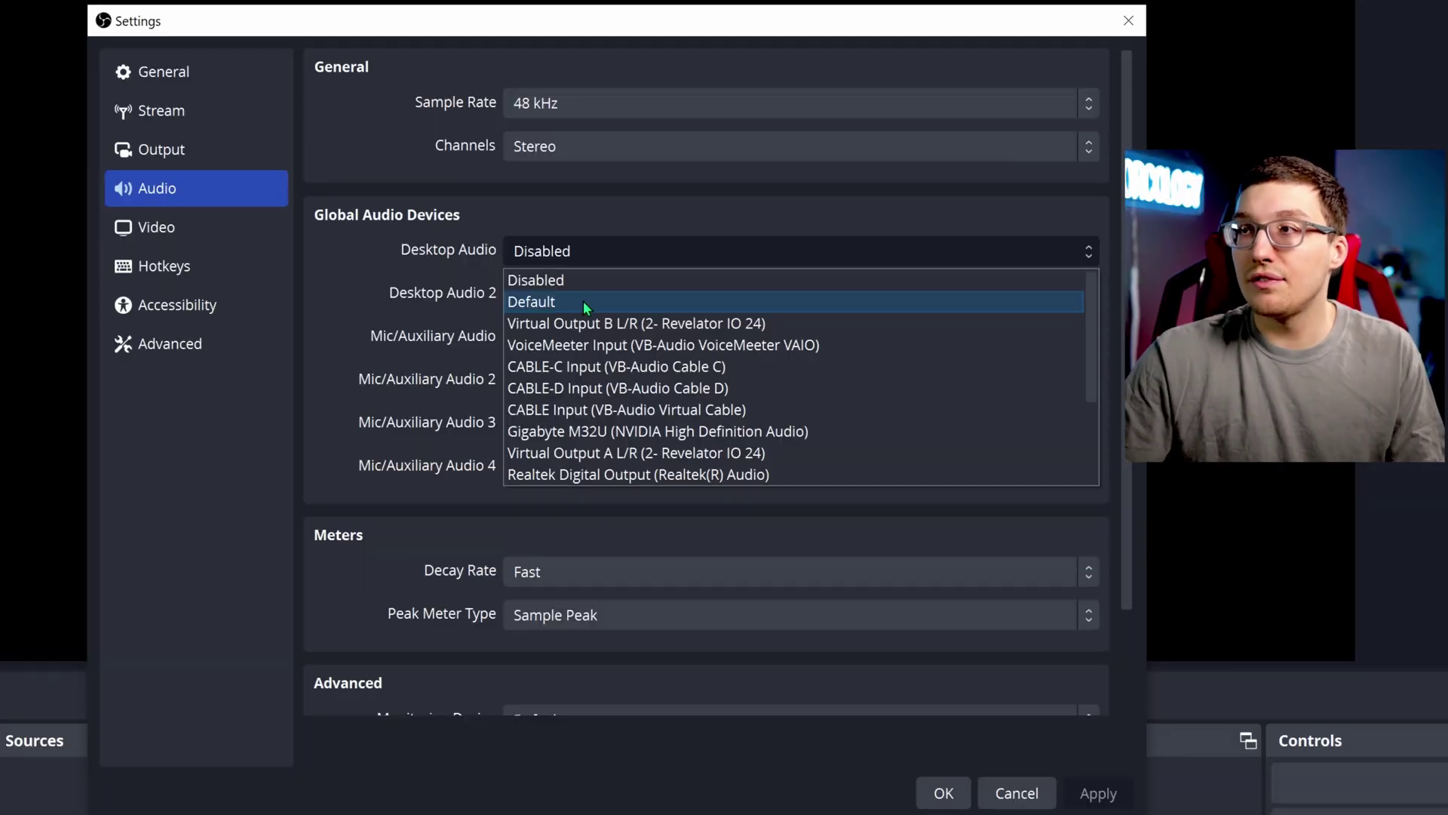
{"action": "left_click", "coordinate": [414, 252]}
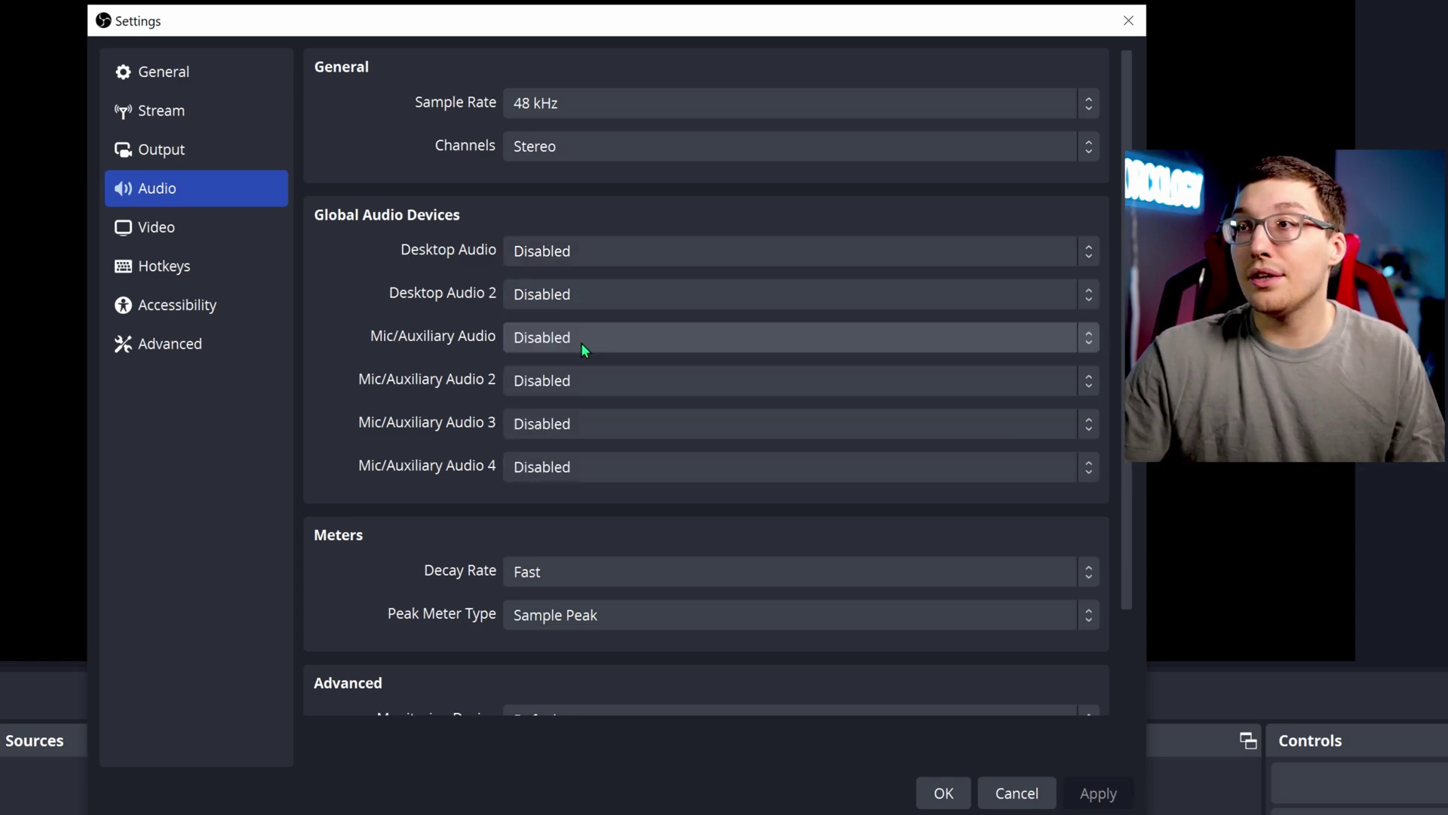
{"action": "left_click", "coordinate": [581, 342]}
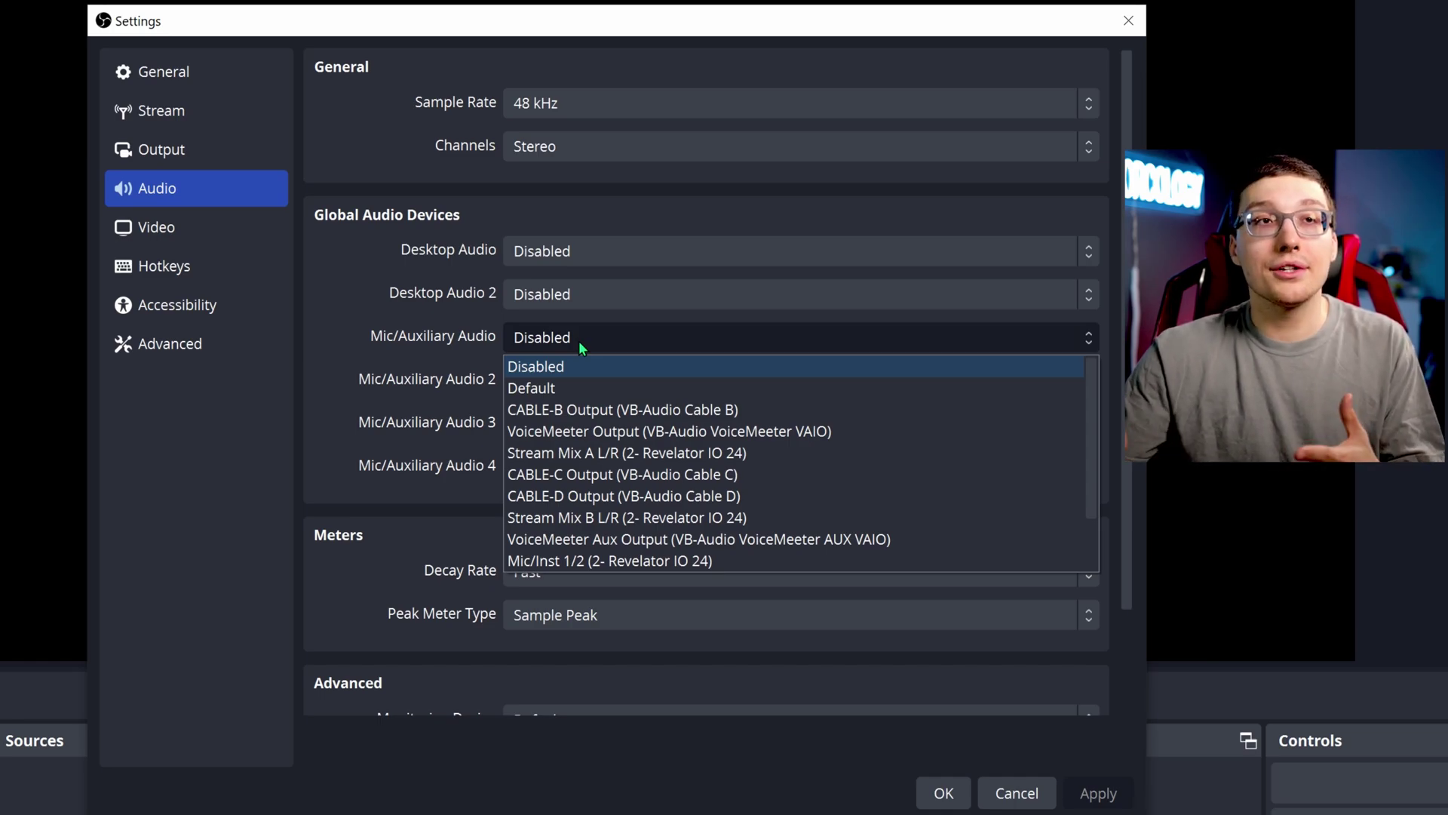
{"action": "scroll", "coordinate": [570, 489], "scroll_direction": "down", "scroll_amount": 1}
{"action": "scroll", "coordinate": [573, 490], "scroll_direction": "up", "scroll_amount": 1}
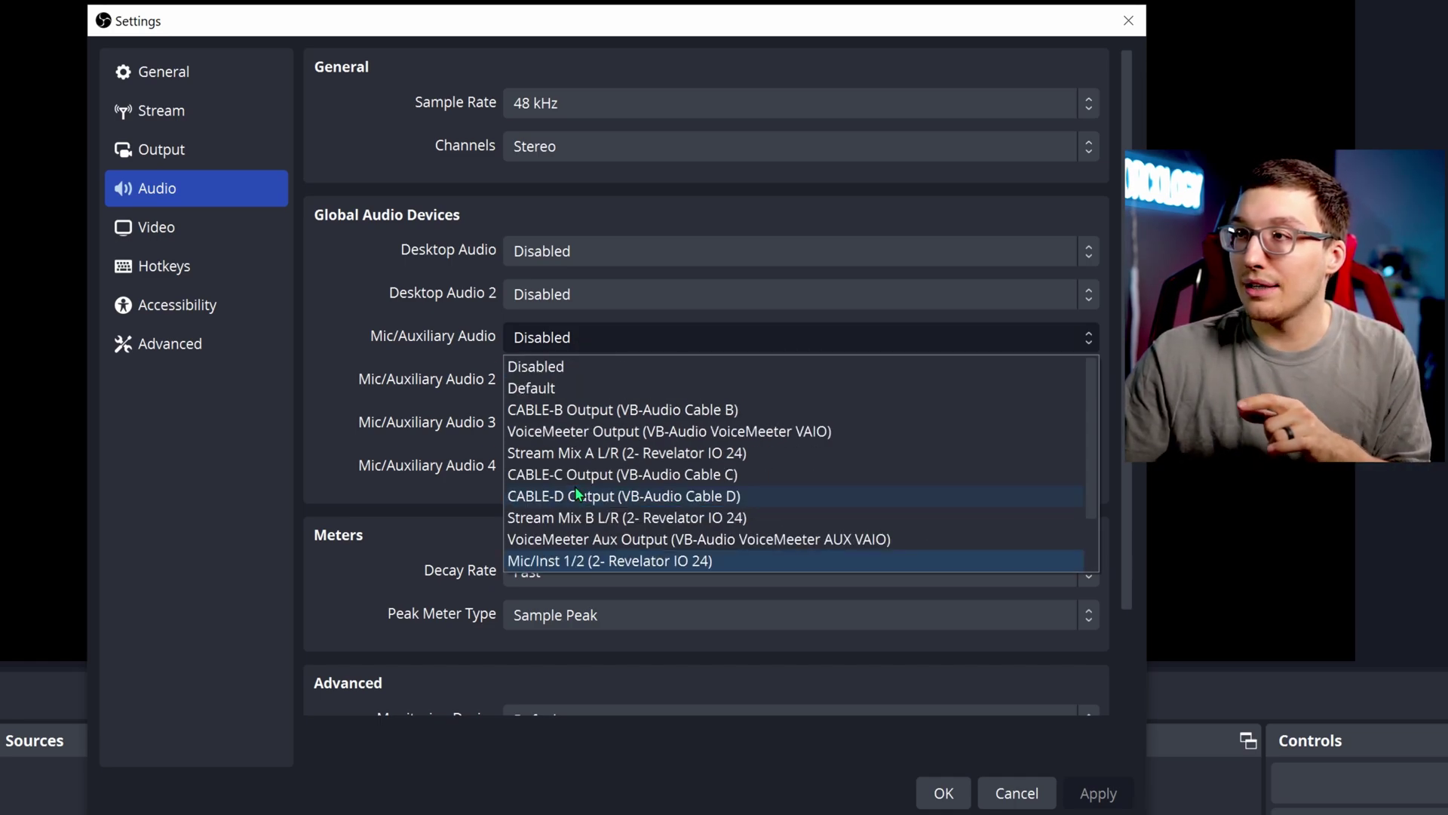
{"action": "left_click", "coordinate": [637, 452]}
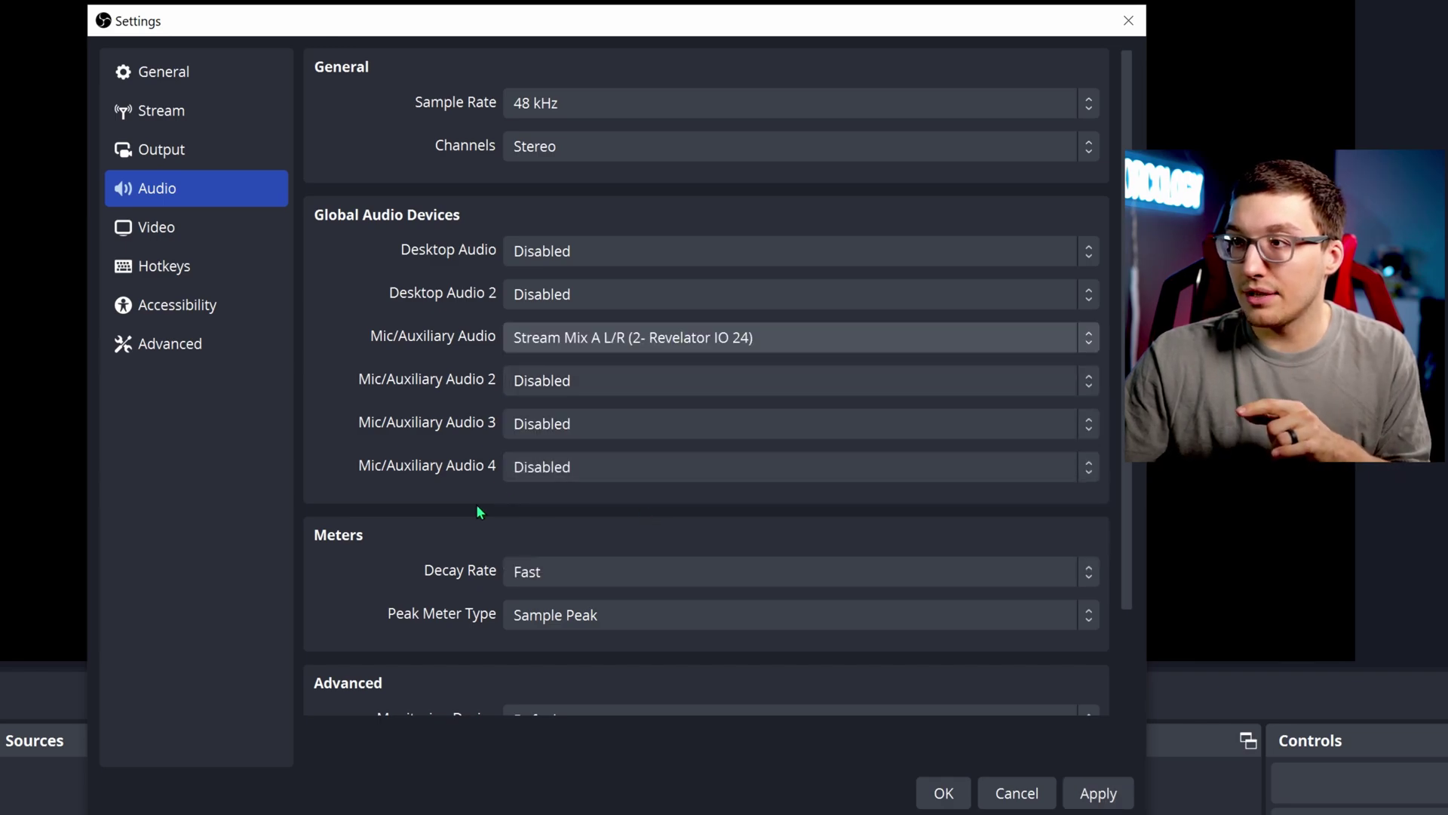
{"action": "scroll", "coordinate": [477, 513], "scroll_direction": "down", "scroll_amount": 2}
{"action": "left_click", "coordinate": [1098, 793]}
{"action": "left_click_drag", "start_coordinate": [776, 25], "coordinate": [311, 9]}
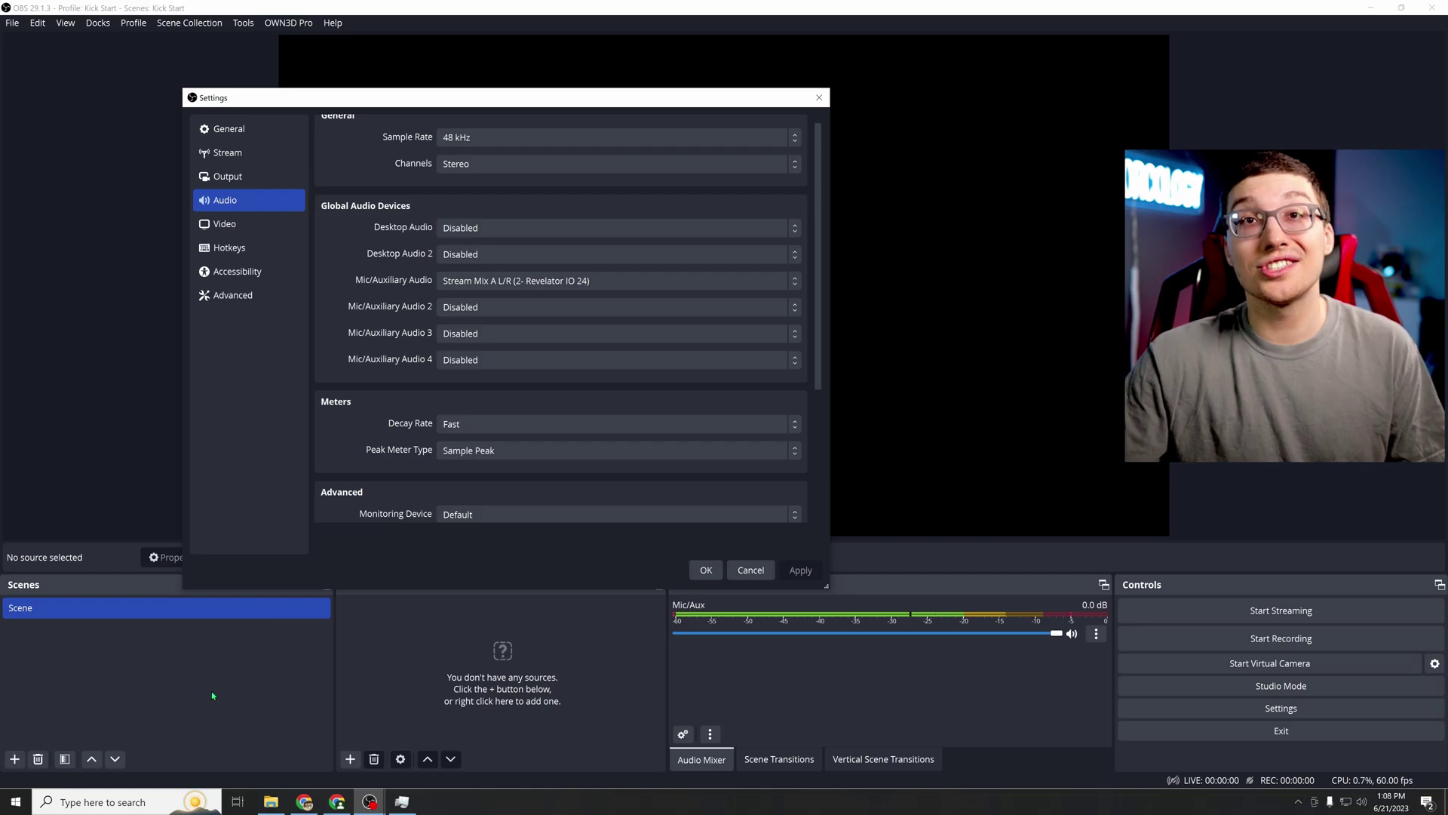
Step: Open the Windows Sound settings page from the taskbar search's recent list
{"action": "left_click", "coordinate": [170, 792]}
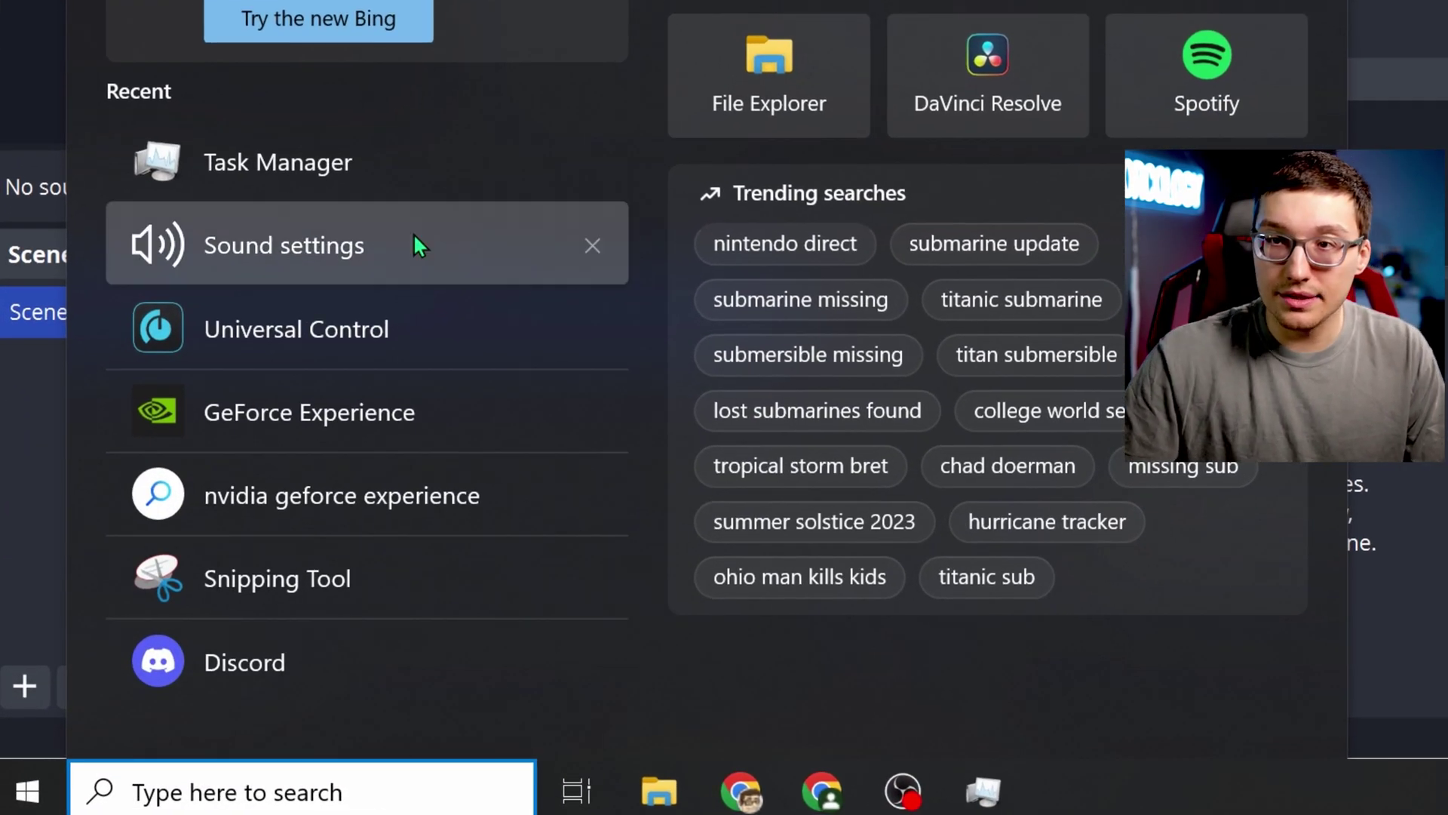
{"action": "left_click", "coordinate": [414, 245]}
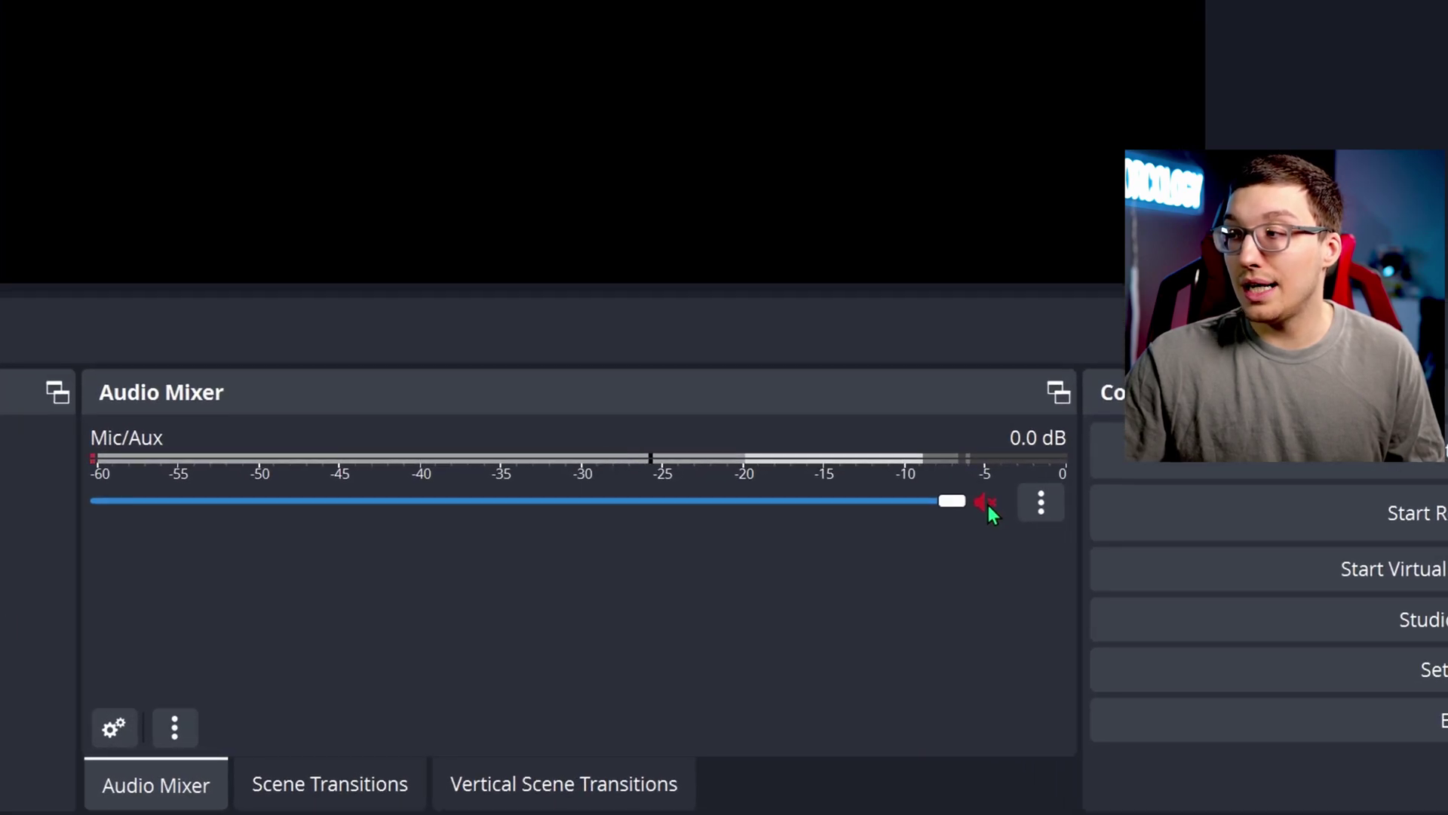
{"action": "left_click", "coordinate": [1074, 635]}
{"action": "left_click", "coordinate": [989, 502]}
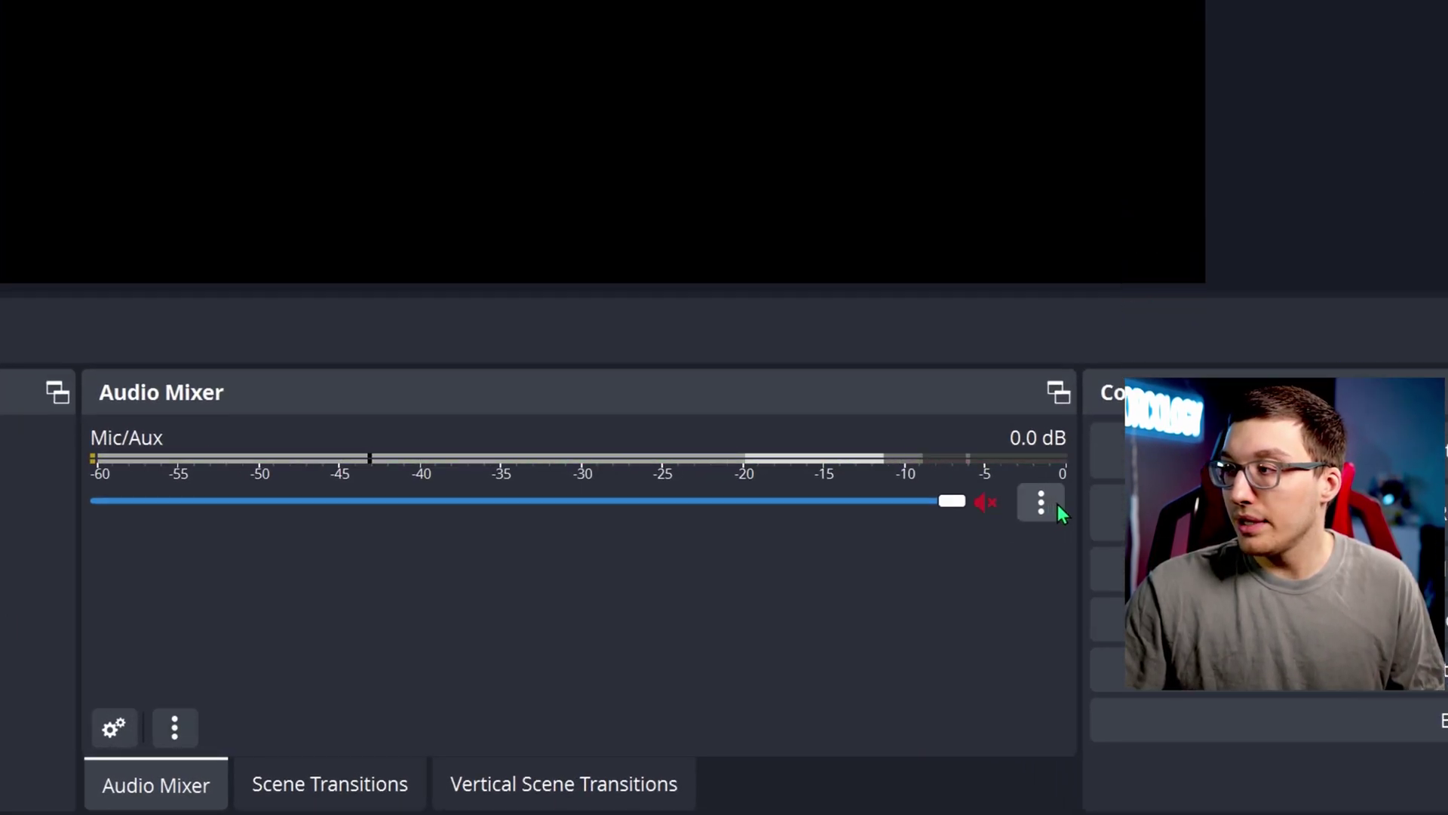
{"action": "left_click", "coordinate": [1053, 505]}
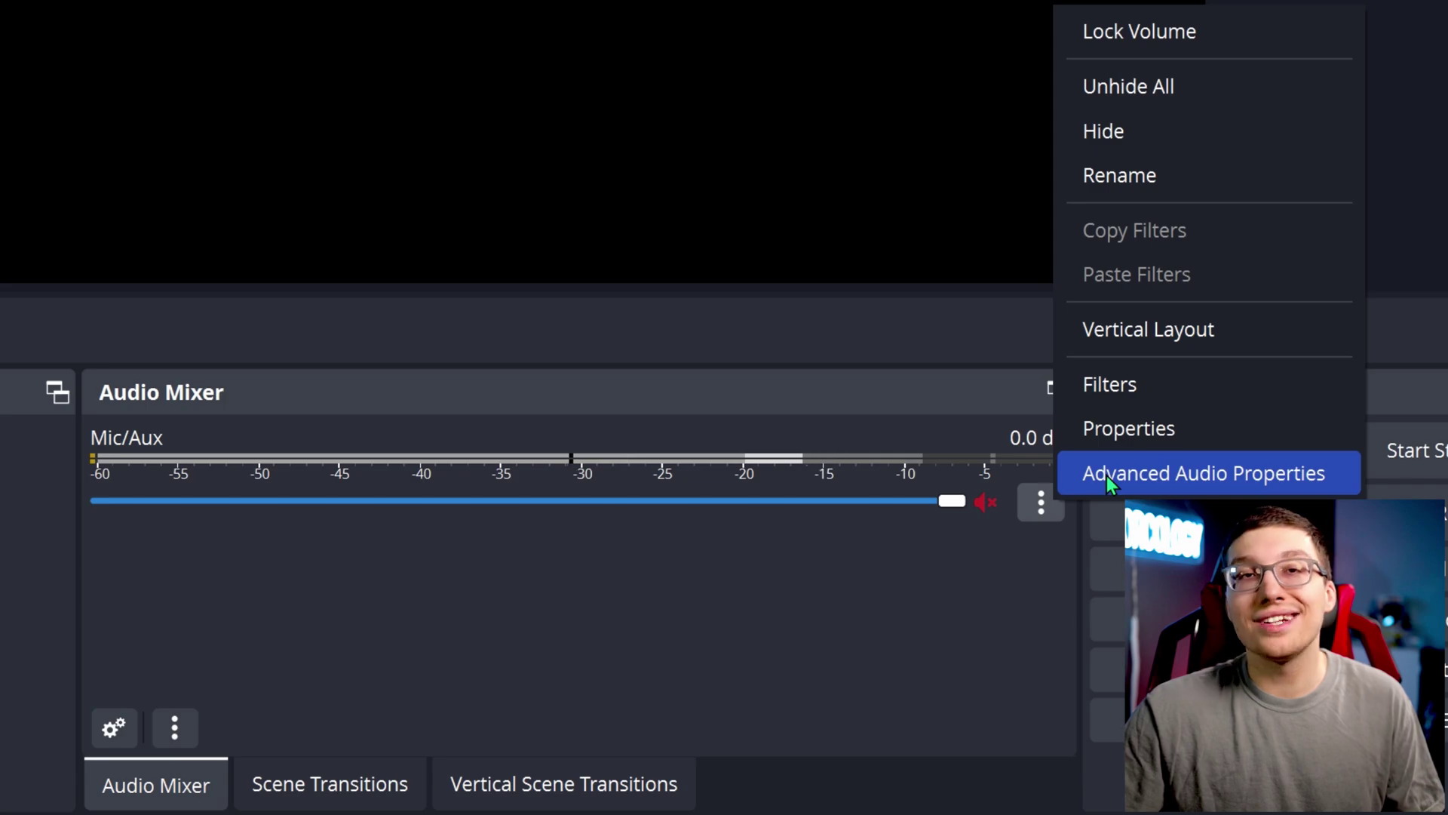
{"action": "left_click", "coordinate": [1107, 476]}
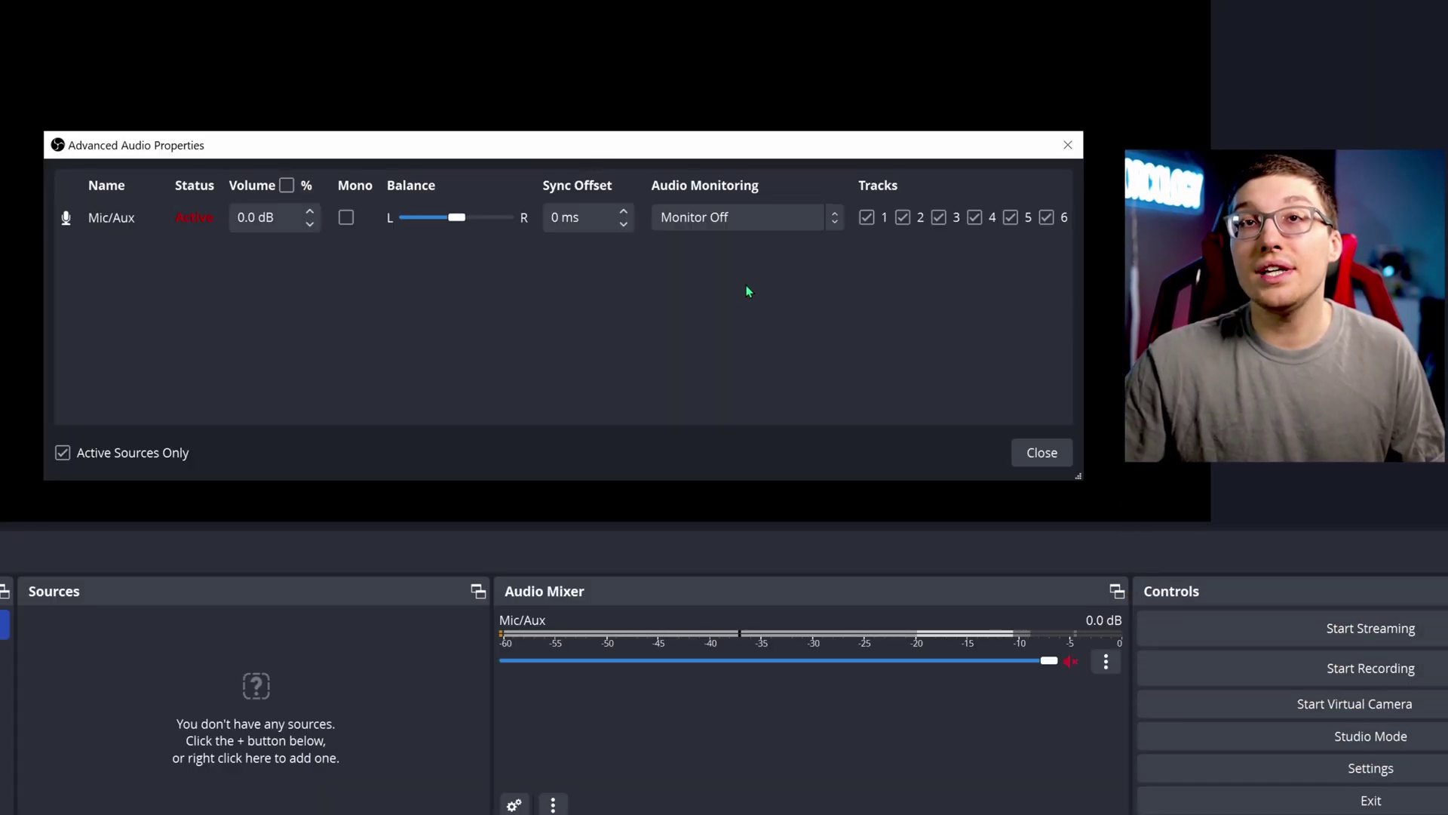
{"action": "left_click", "coordinate": [823, 224]}
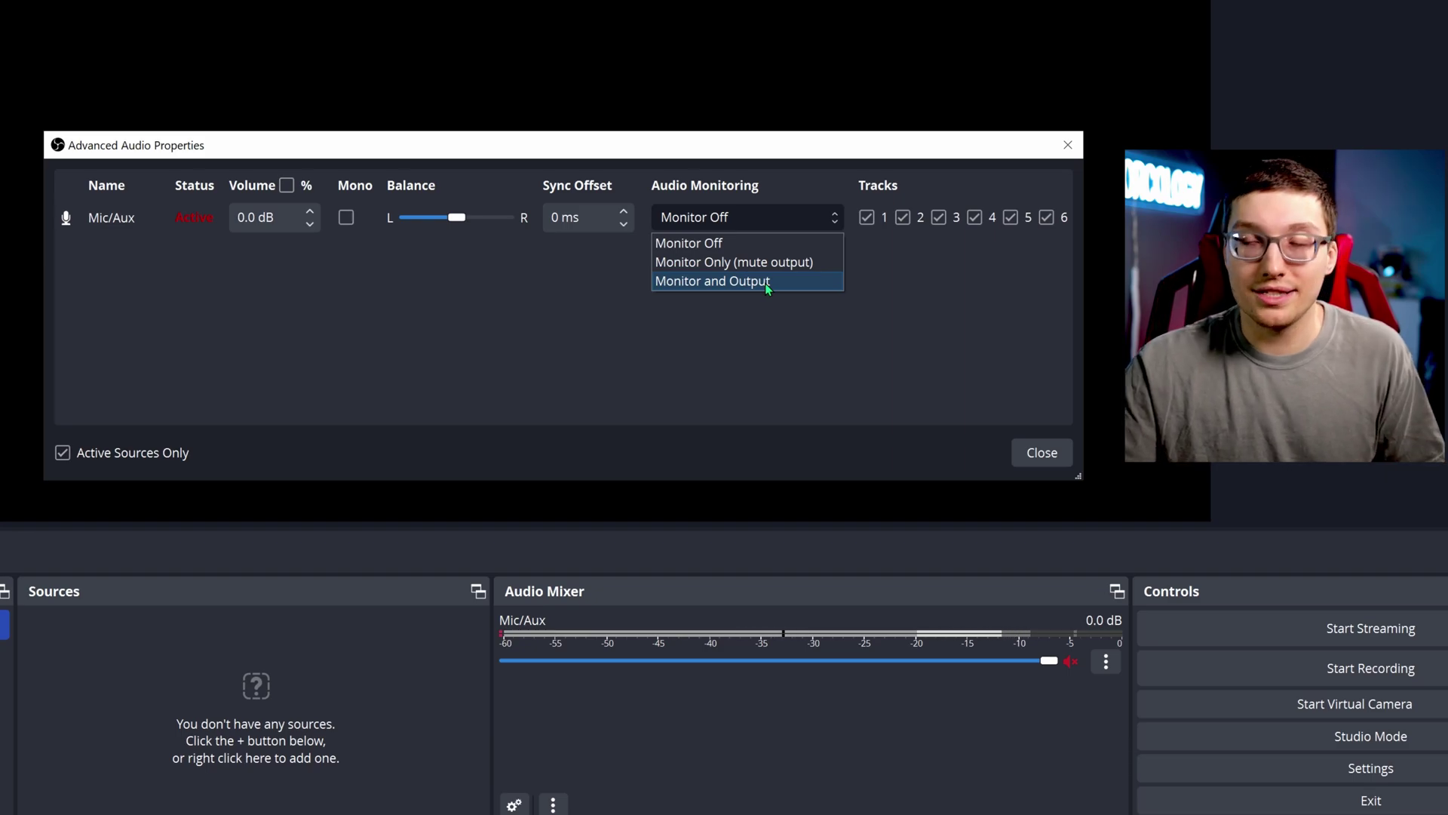
{"action": "left_click", "coordinate": [596, 232]}
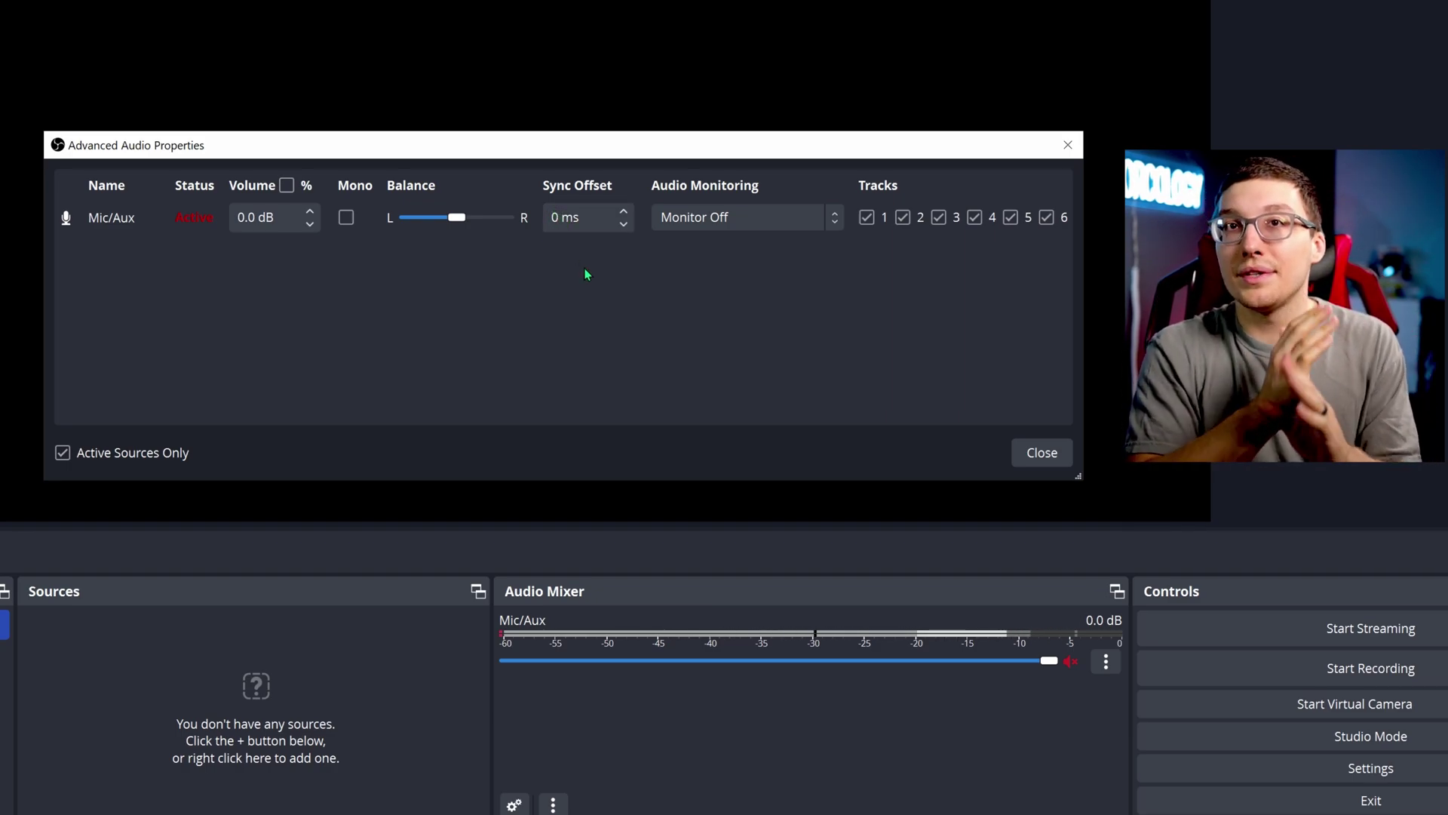
{"action": "left_click", "coordinate": [781, 220]}
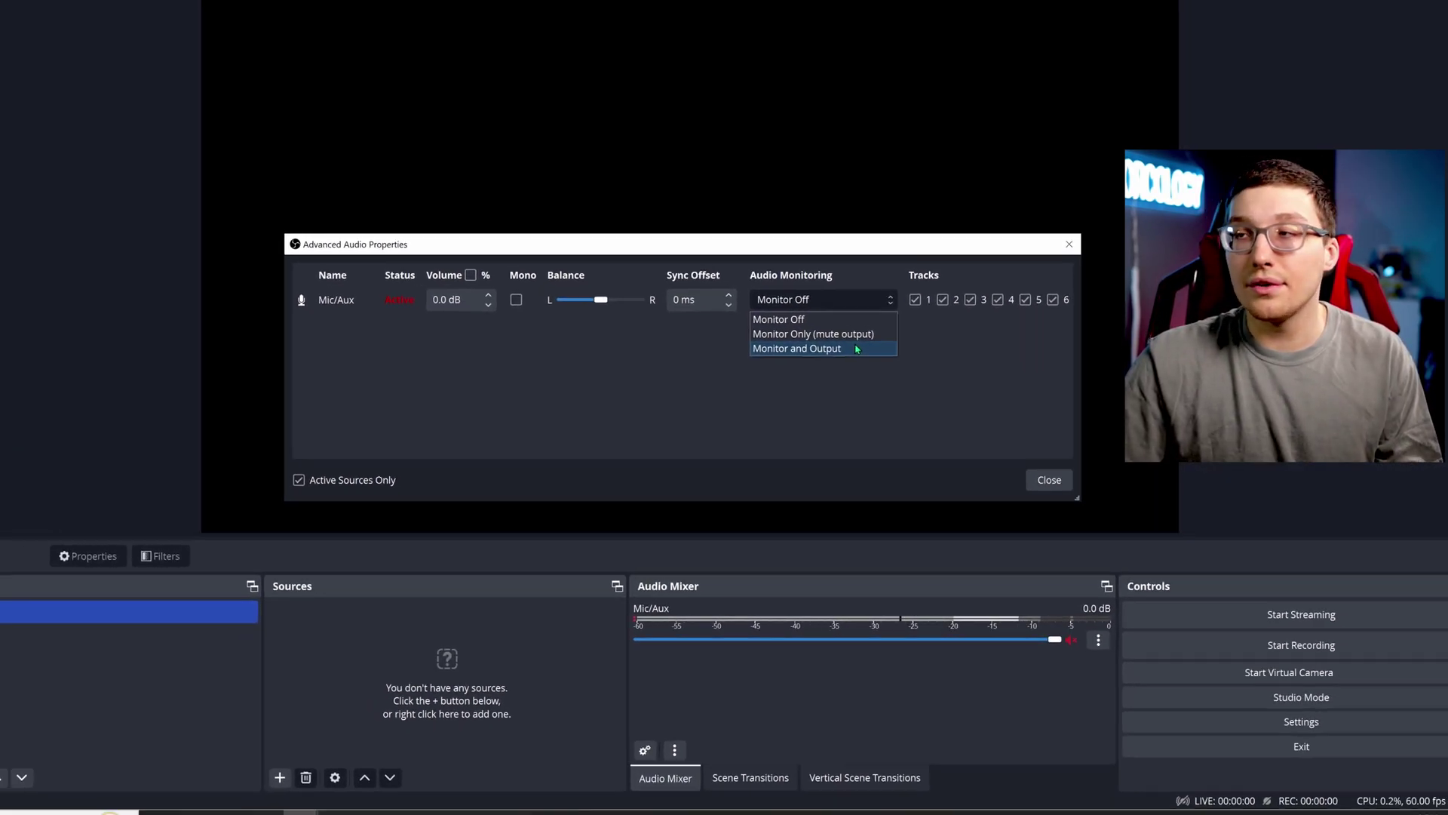
{"action": "key", "text": "Escape"}
Step: Close the advanced audio properties and check the Audio page's Monitoring Device, leaving it at Default
{"action": "left_click", "coordinate": [1042, 453]}
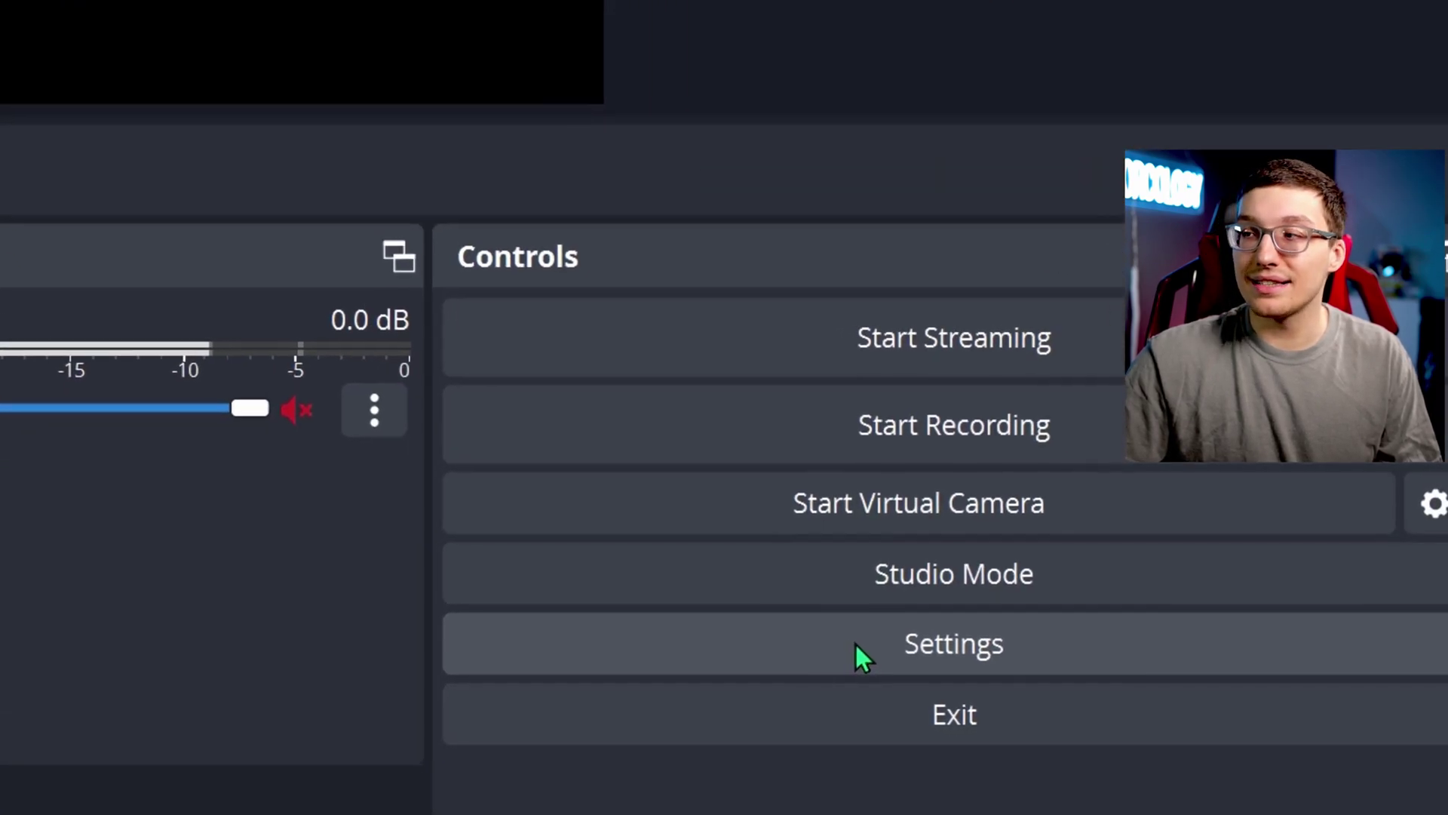
{"action": "left_click", "coordinate": [860, 647]}
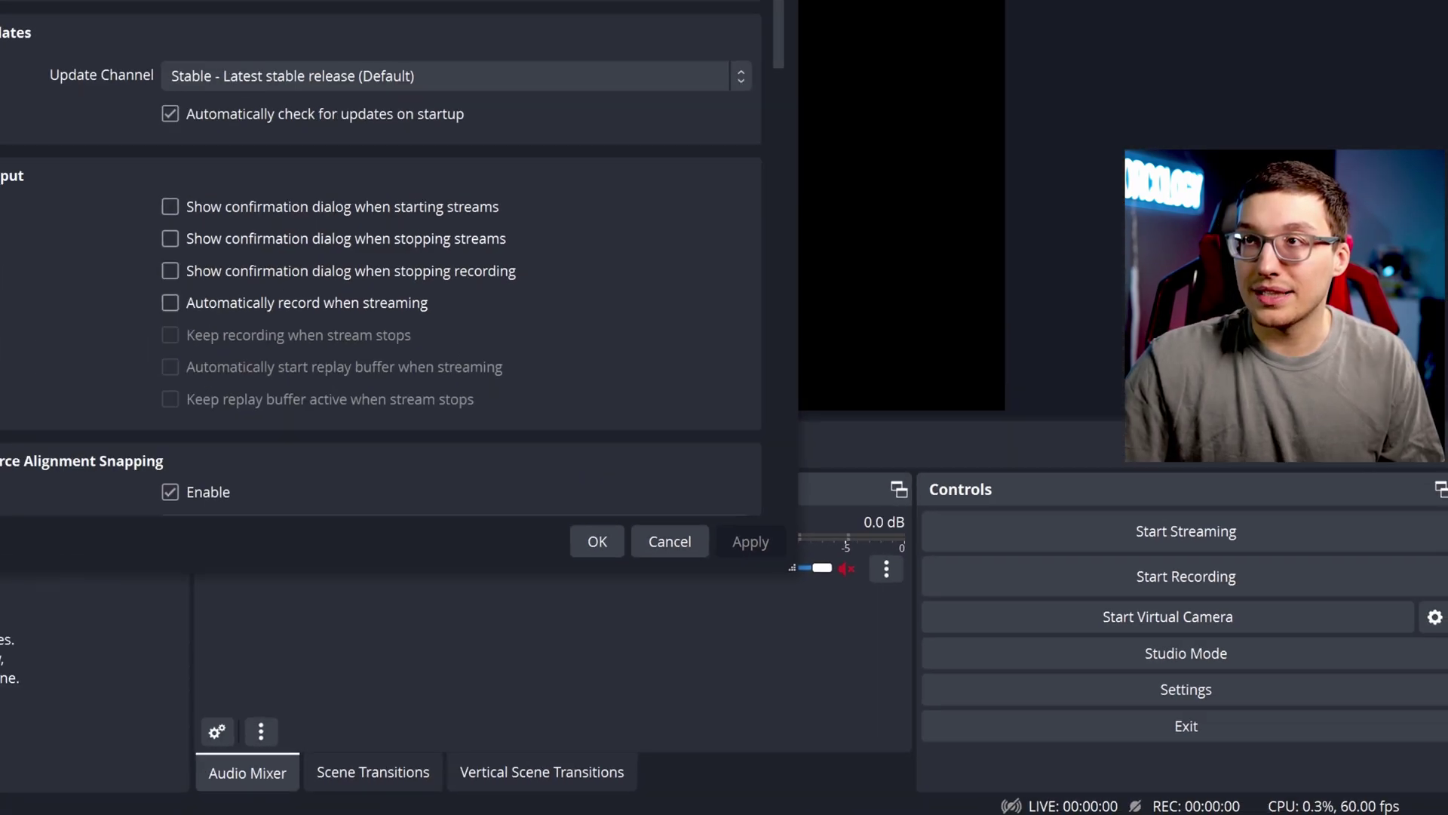
{"action": "left_click", "coordinate": [424, 242]}
{"action": "scroll", "coordinate": [722, 369], "scroll_direction": "down", "scroll_amount": 5}
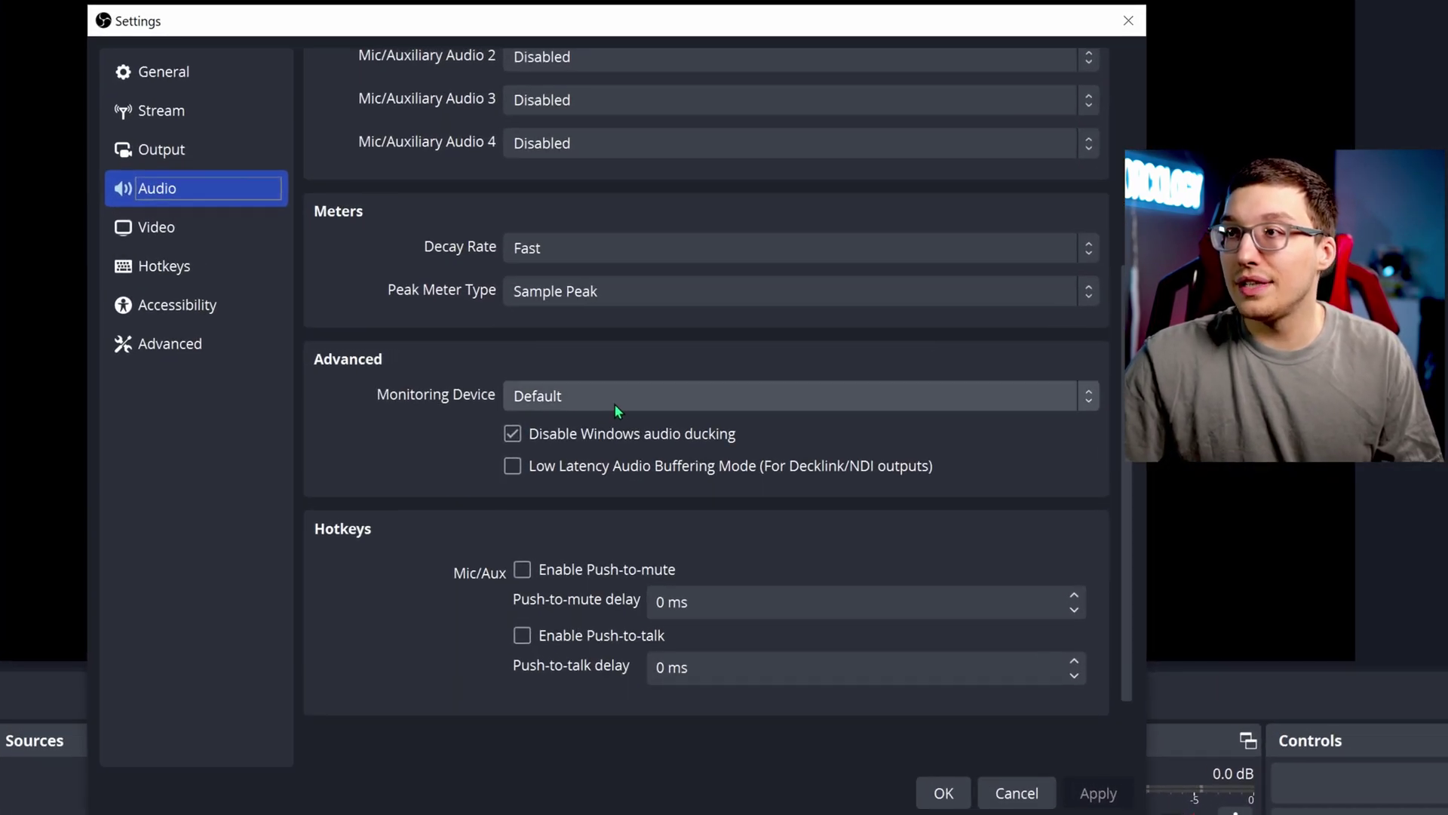
{"action": "left_click", "coordinate": [621, 397]}
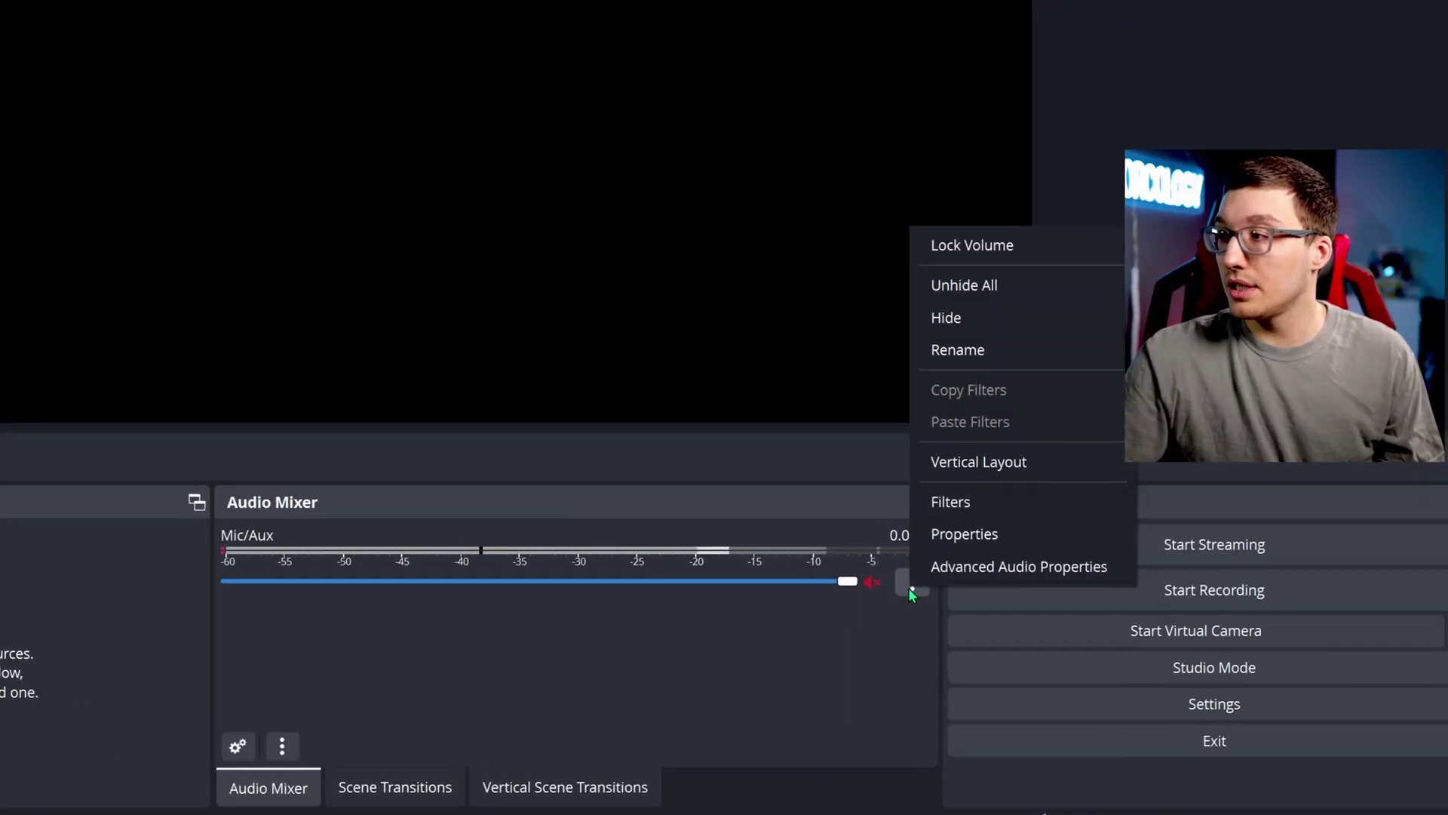
Step: Add a Noise Suppression filter to the Mic/Aux source with the default name
{"action": "left_click", "coordinate": [939, 504]}
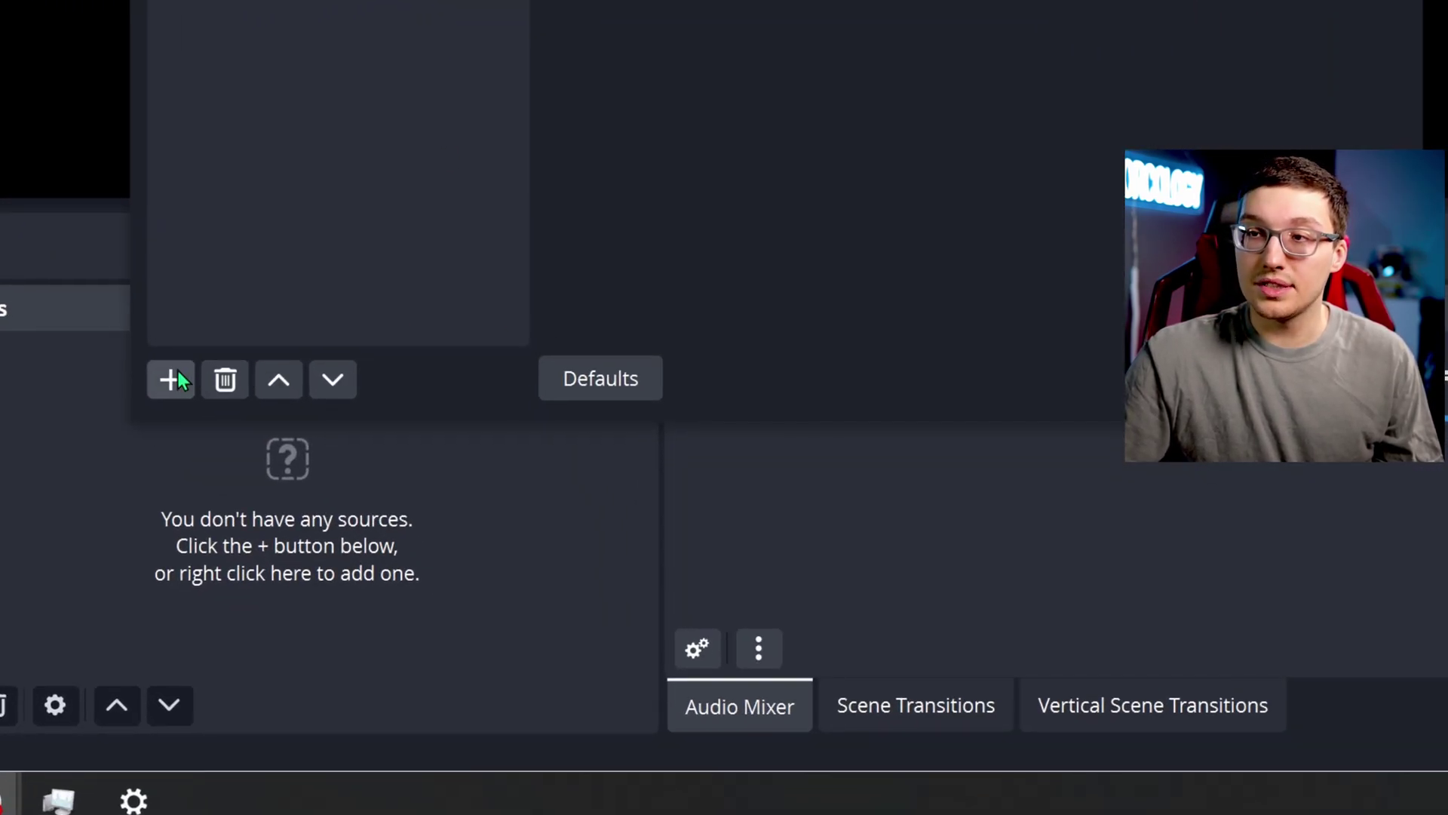
{"action": "left_click", "coordinate": [178, 371]}
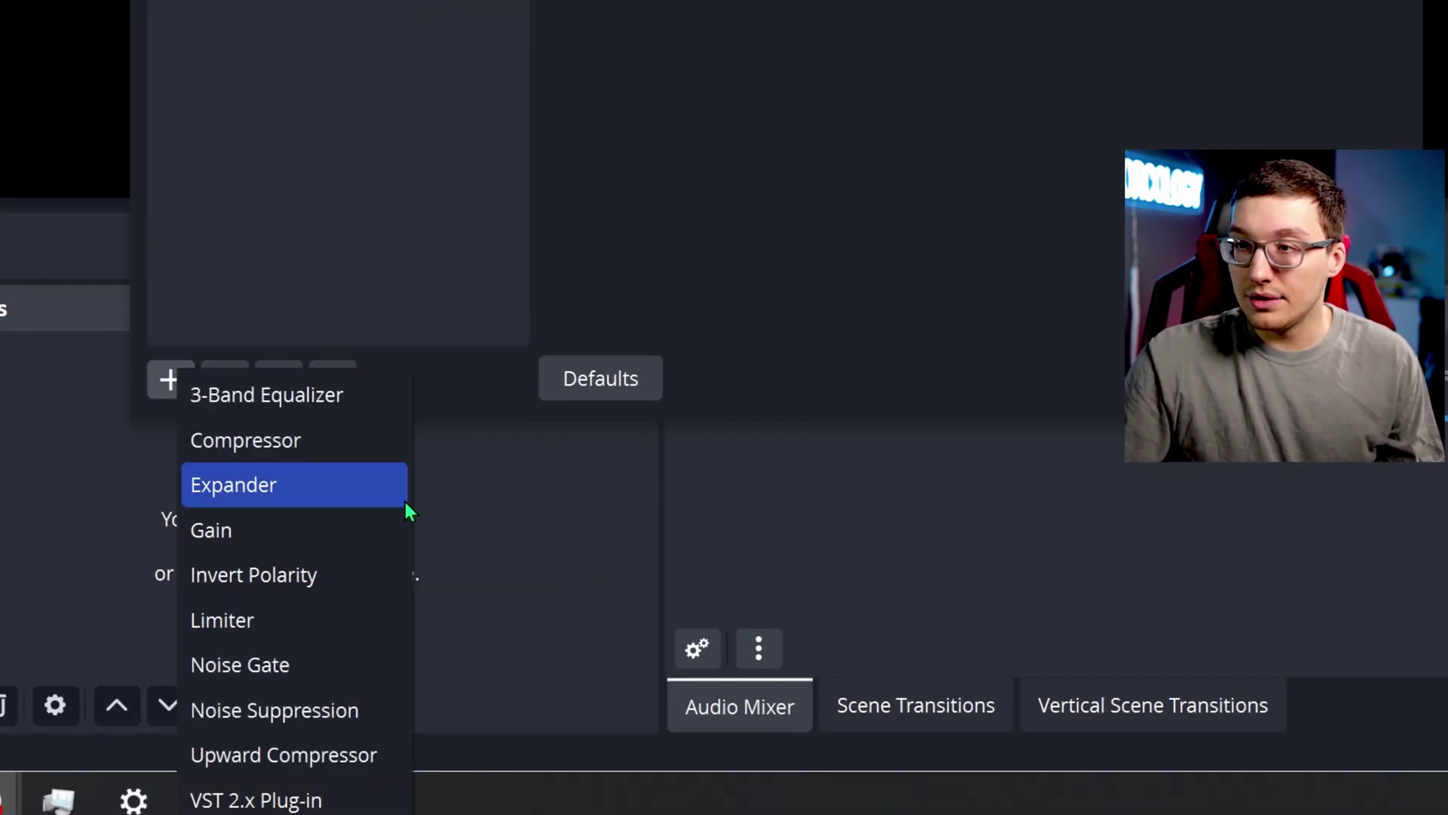
{"action": "left_click", "coordinate": [399, 500]}
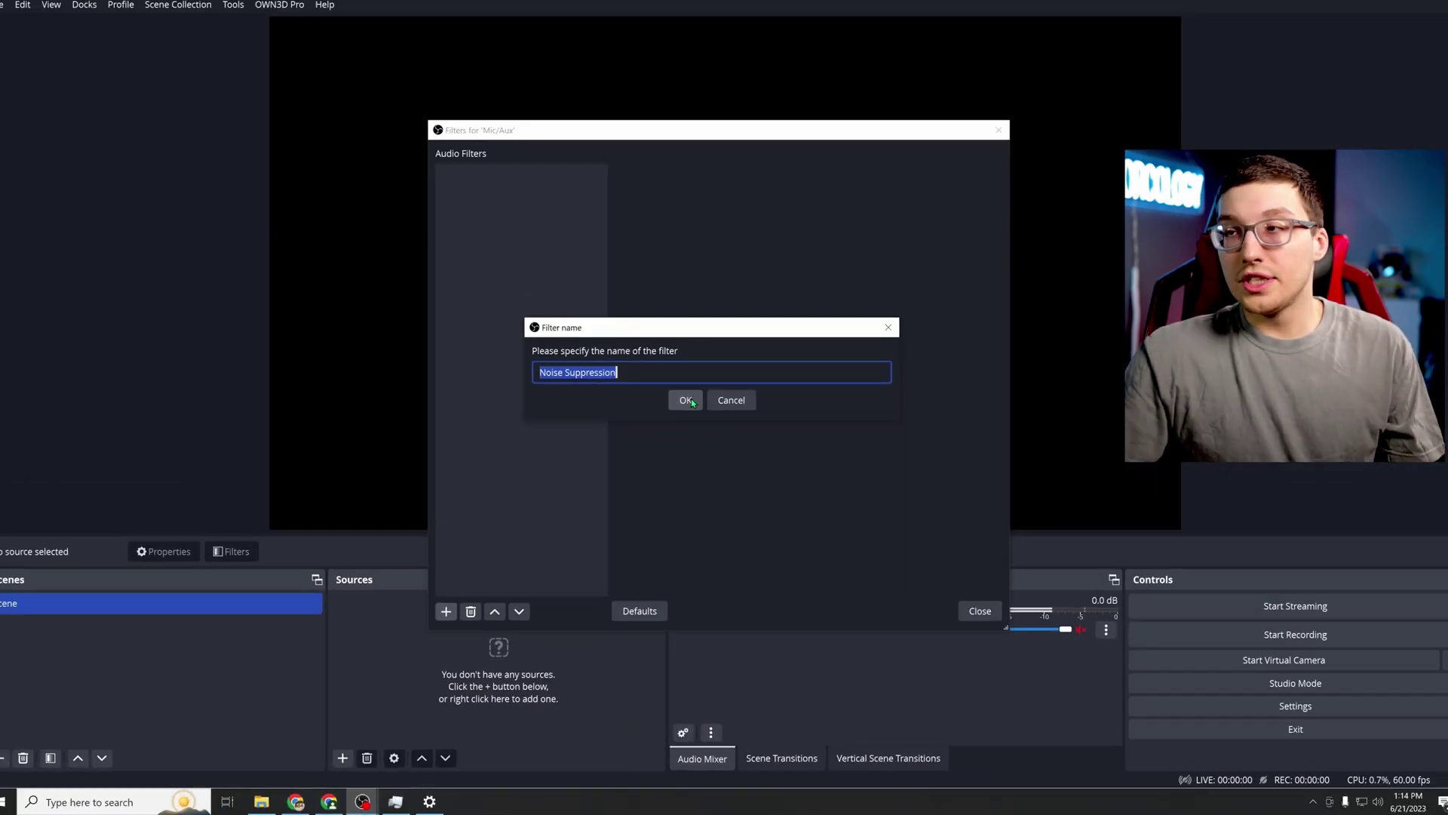
{"action": "left_click", "coordinate": [729, 2]}
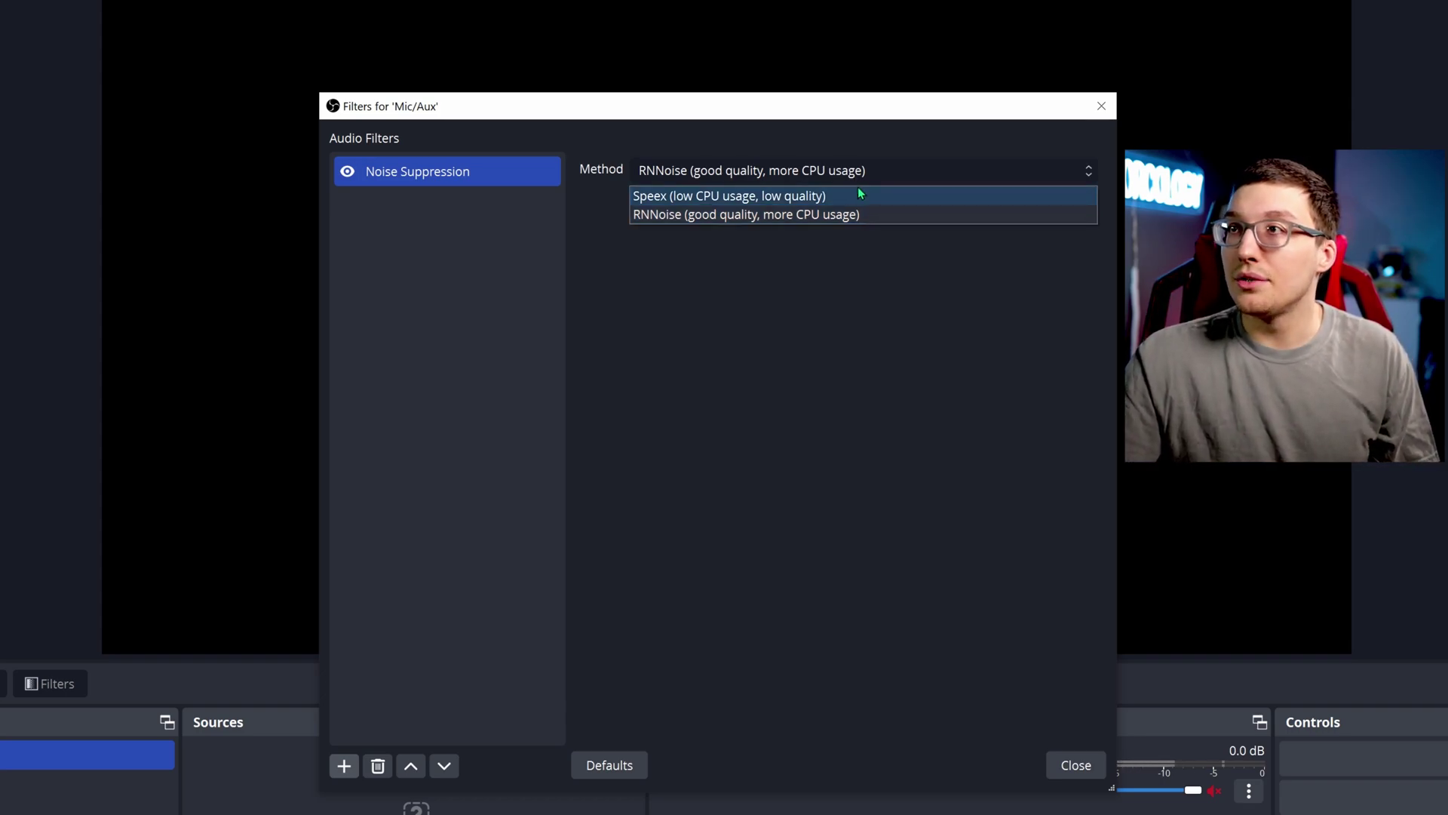
Step: Try the Speex method, then set noise suppression back to RNNoise without adding another filter
{"action": "left_click", "coordinate": [862, 193]}
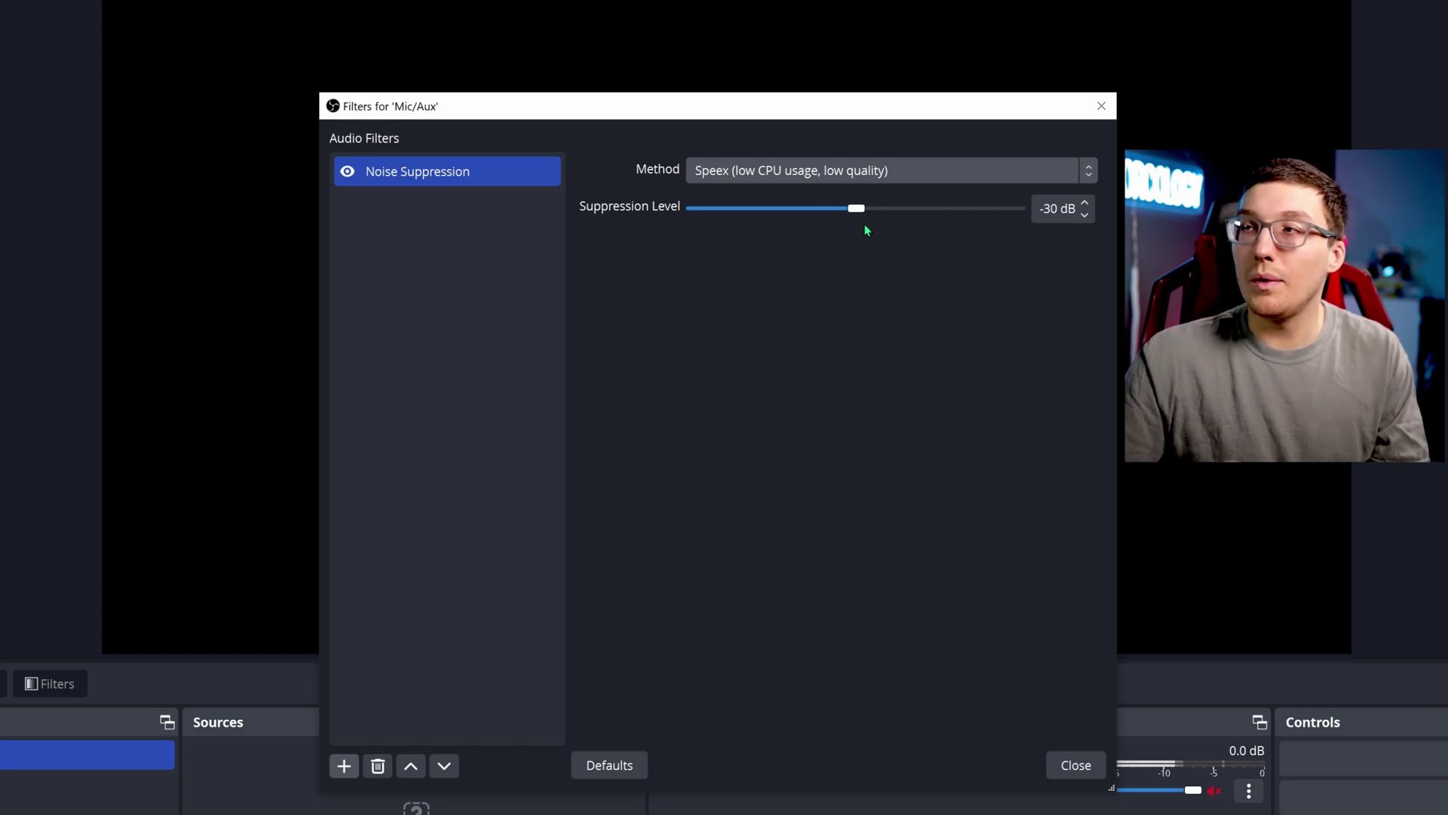
{"action": "left_click", "coordinate": [980, 173]}
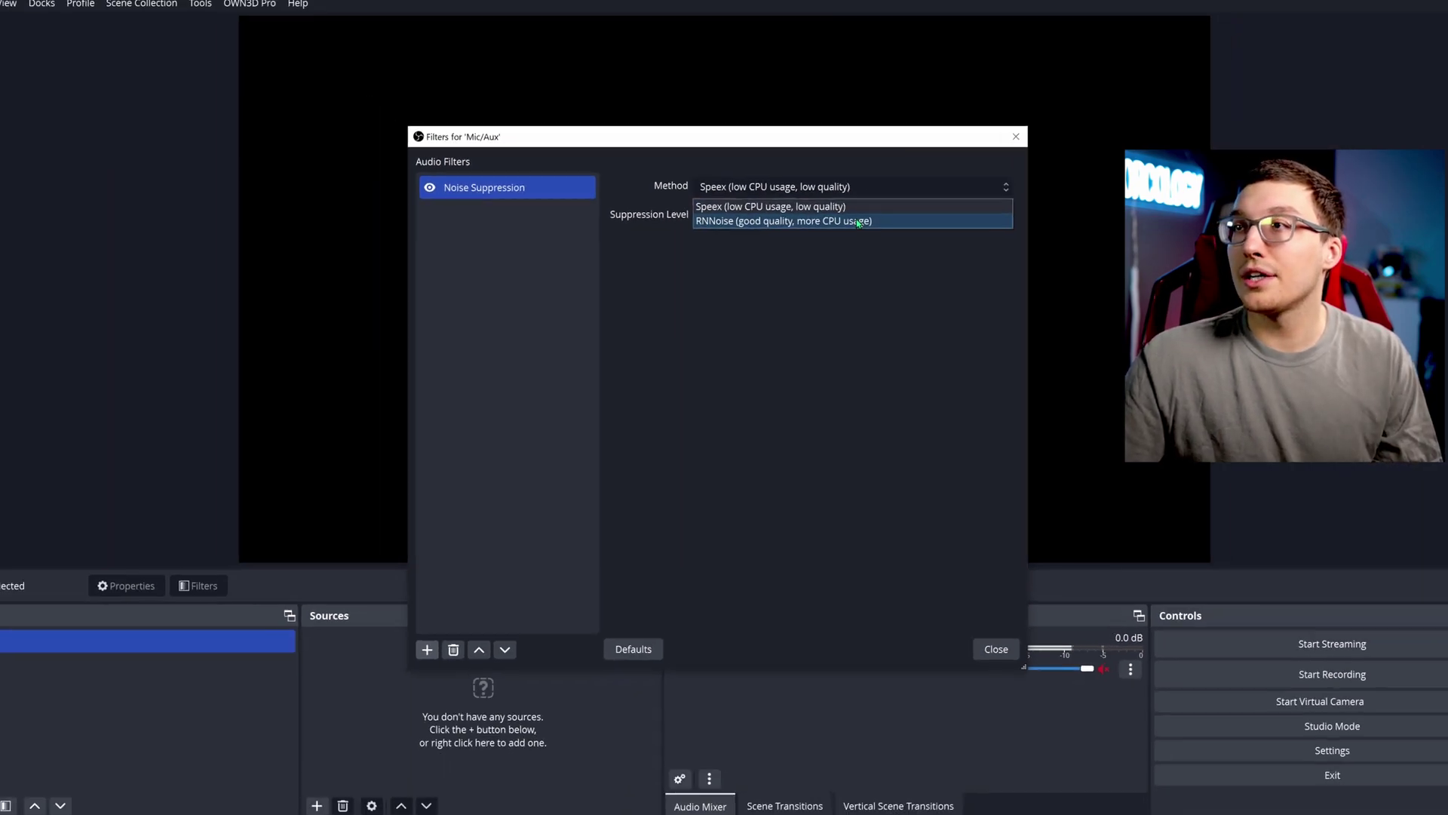
{"action": "left_click", "coordinate": [857, 221]}
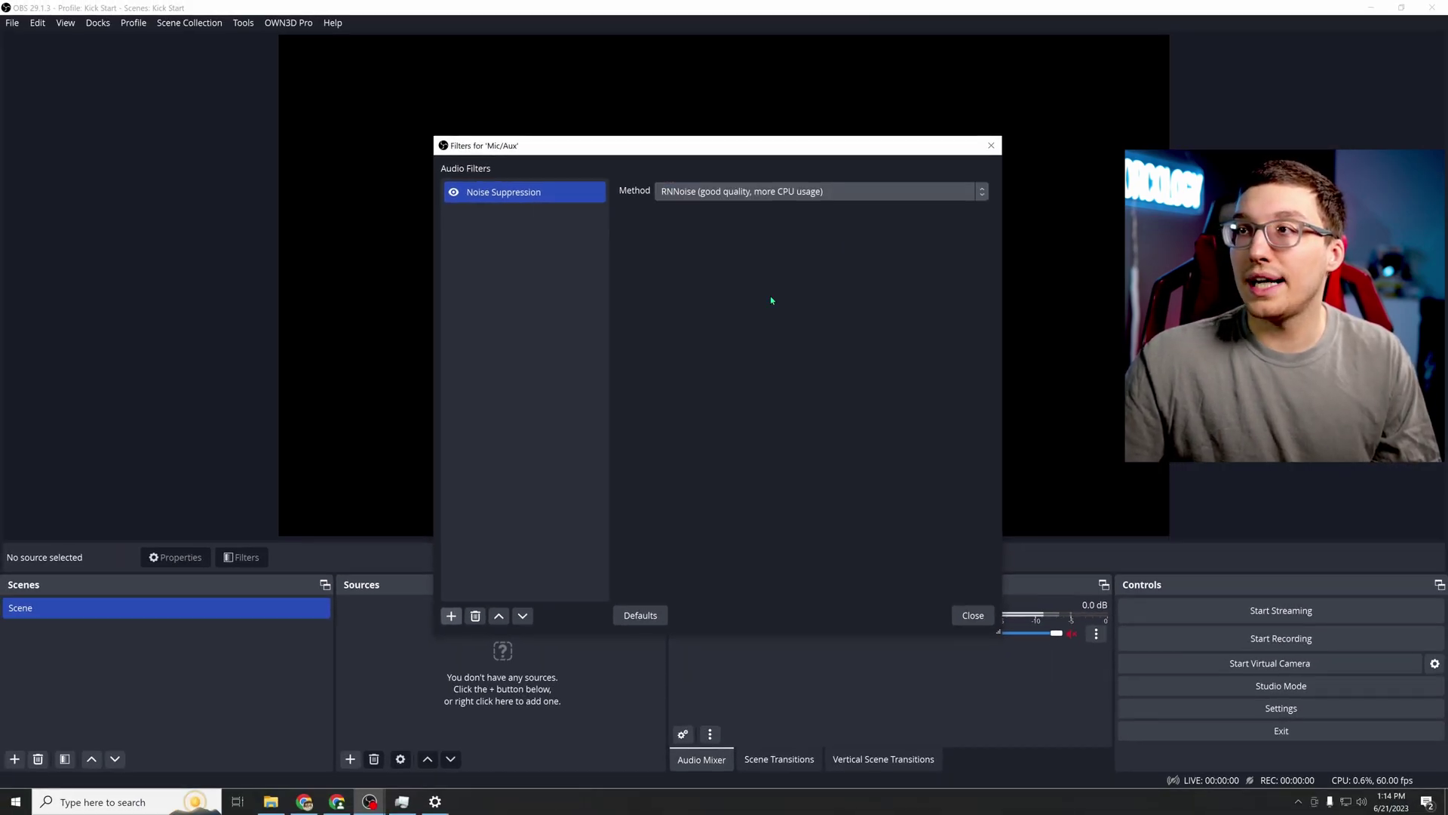
{"action": "left_click", "coordinate": [458, 615]}
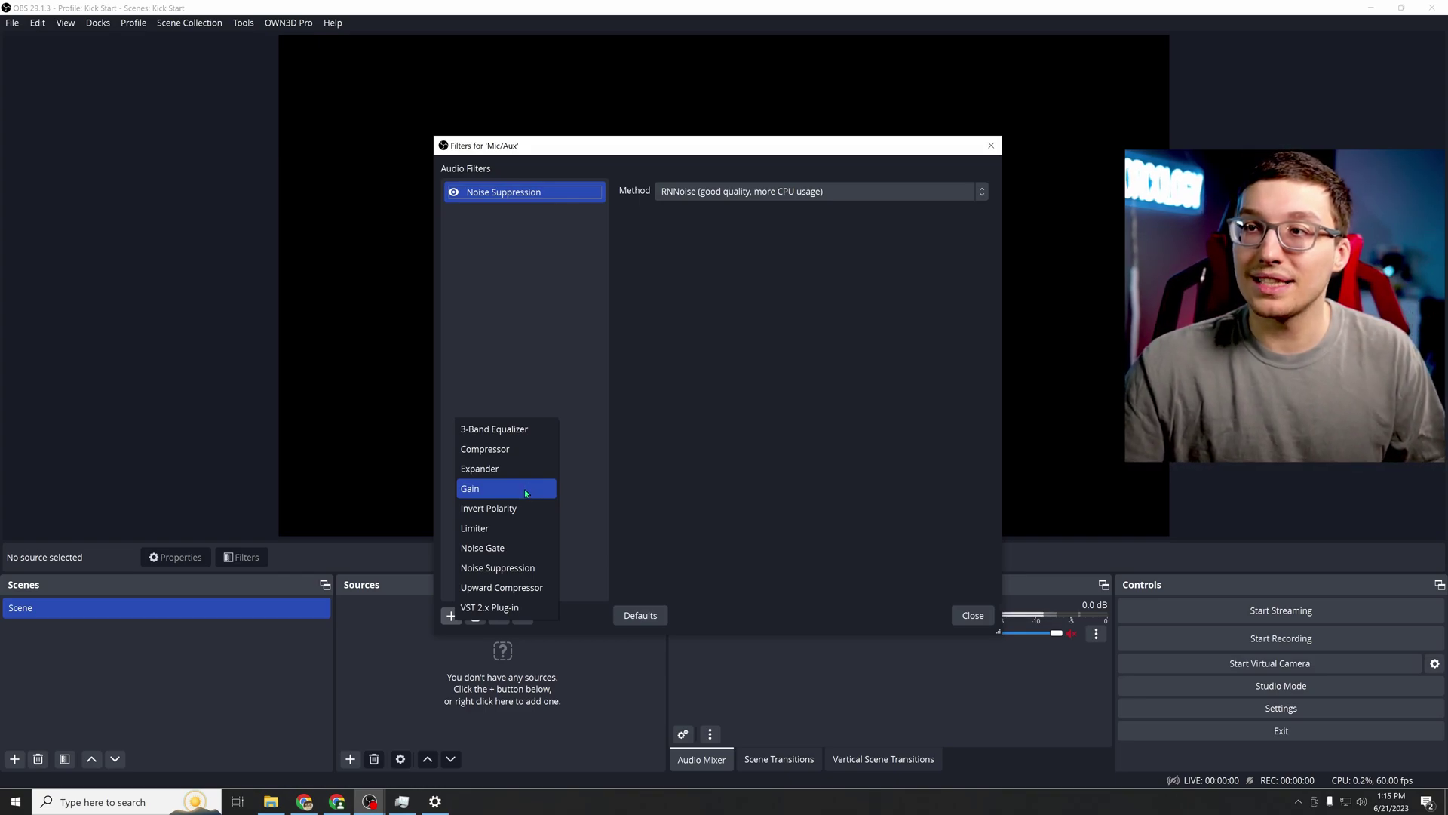
{"action": "left_click", "coordinate": [831, 543]}
Step: Close the filters window, open Settings and review the streaming and recording hotkey fields
{"action": "left_click", "coordinate": [973, 614]}
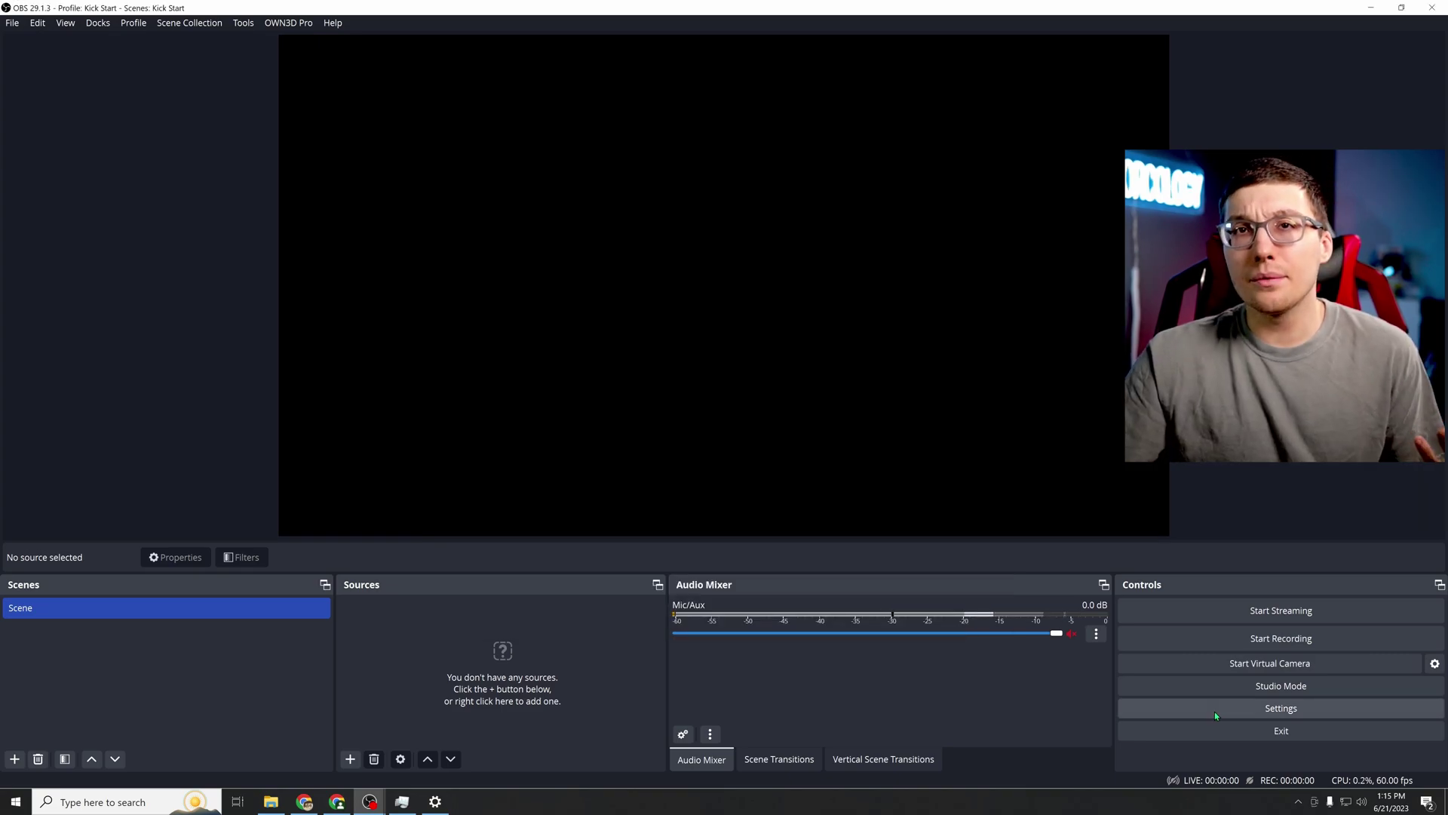
{"action": "left_click", "coordinate": [1214, 710]}
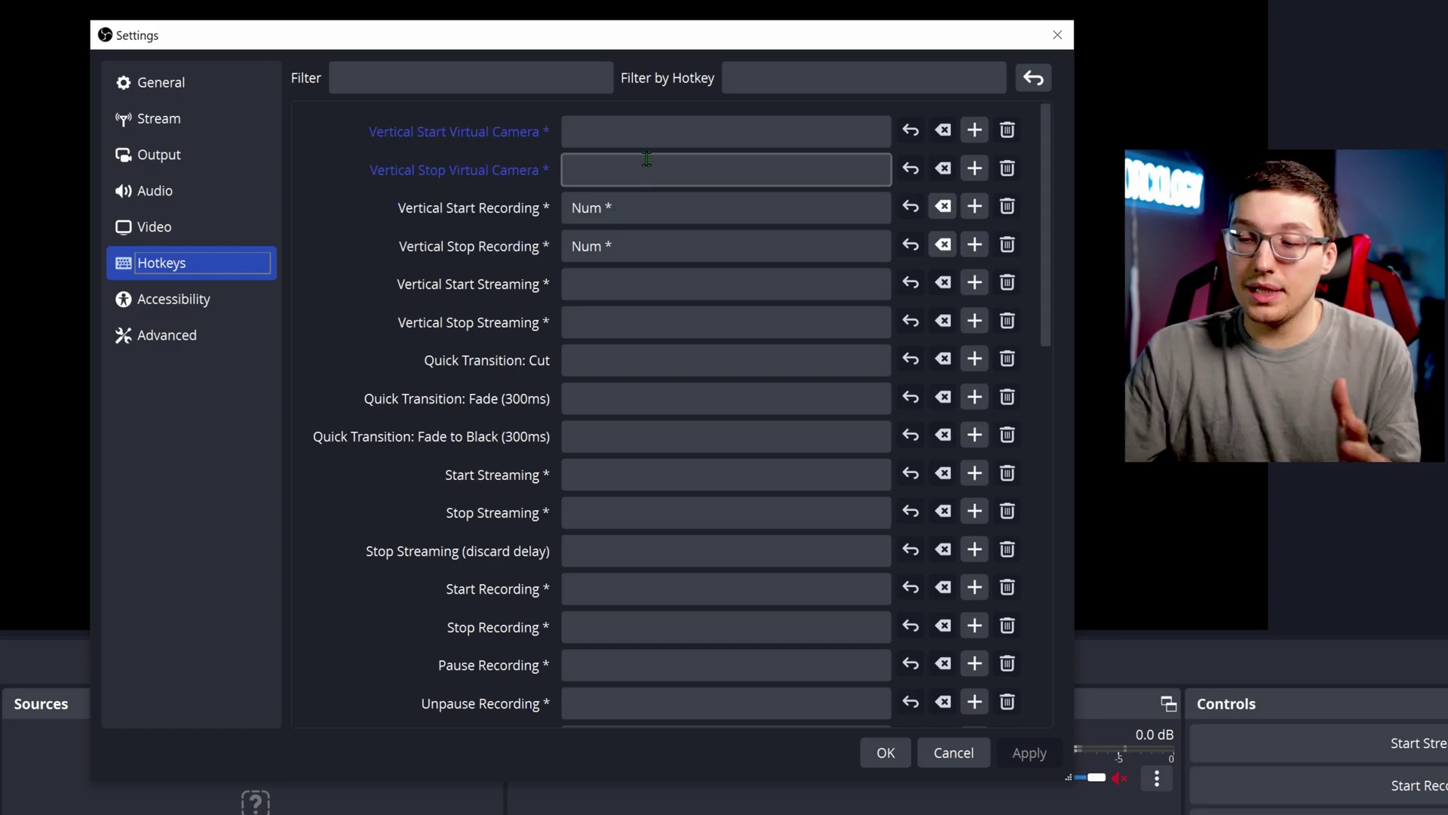
{"action": "left_click", "coordinate": [691, 477]}
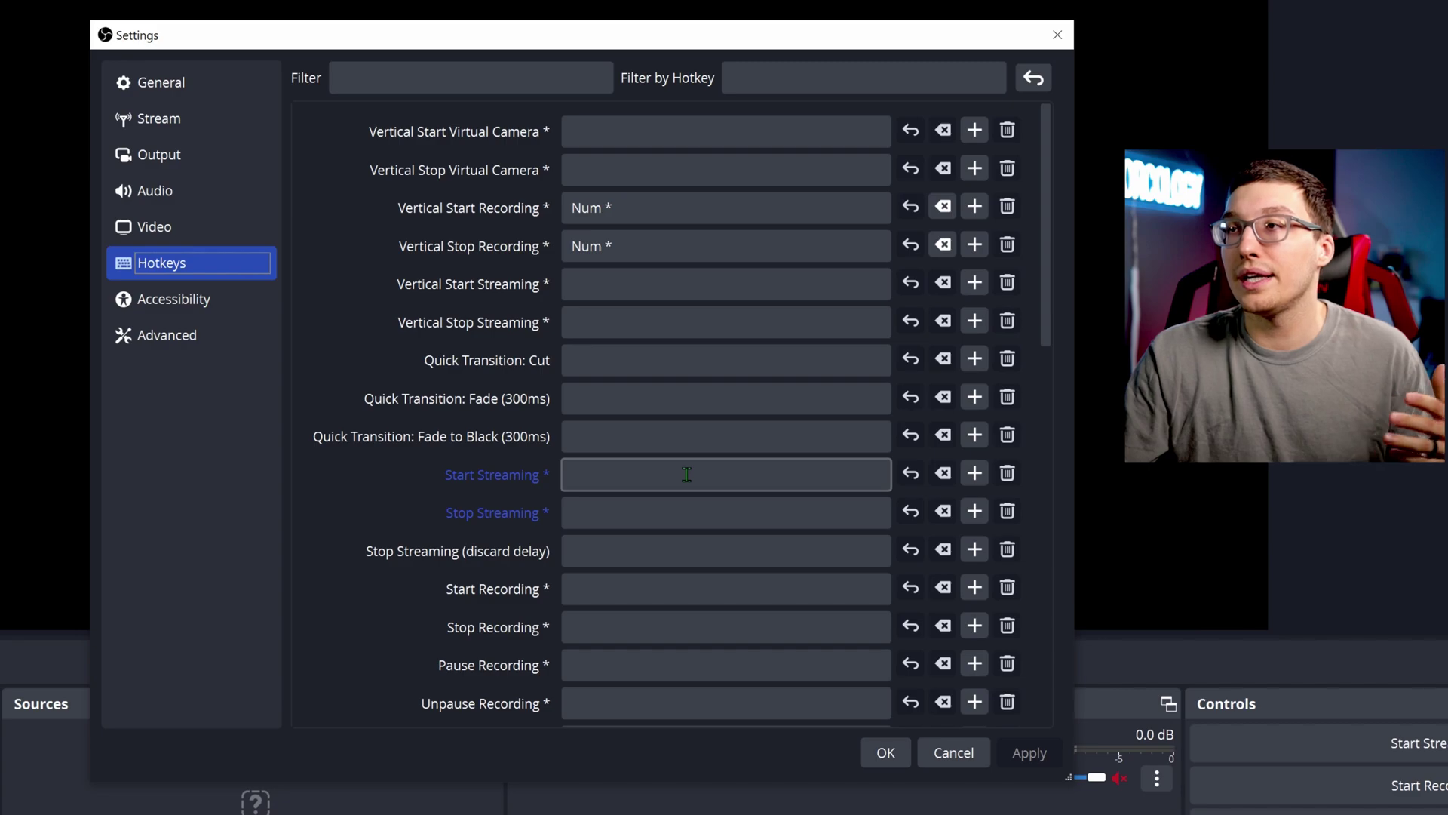
{"action": "left_click", "coordinate": [665, 550]}
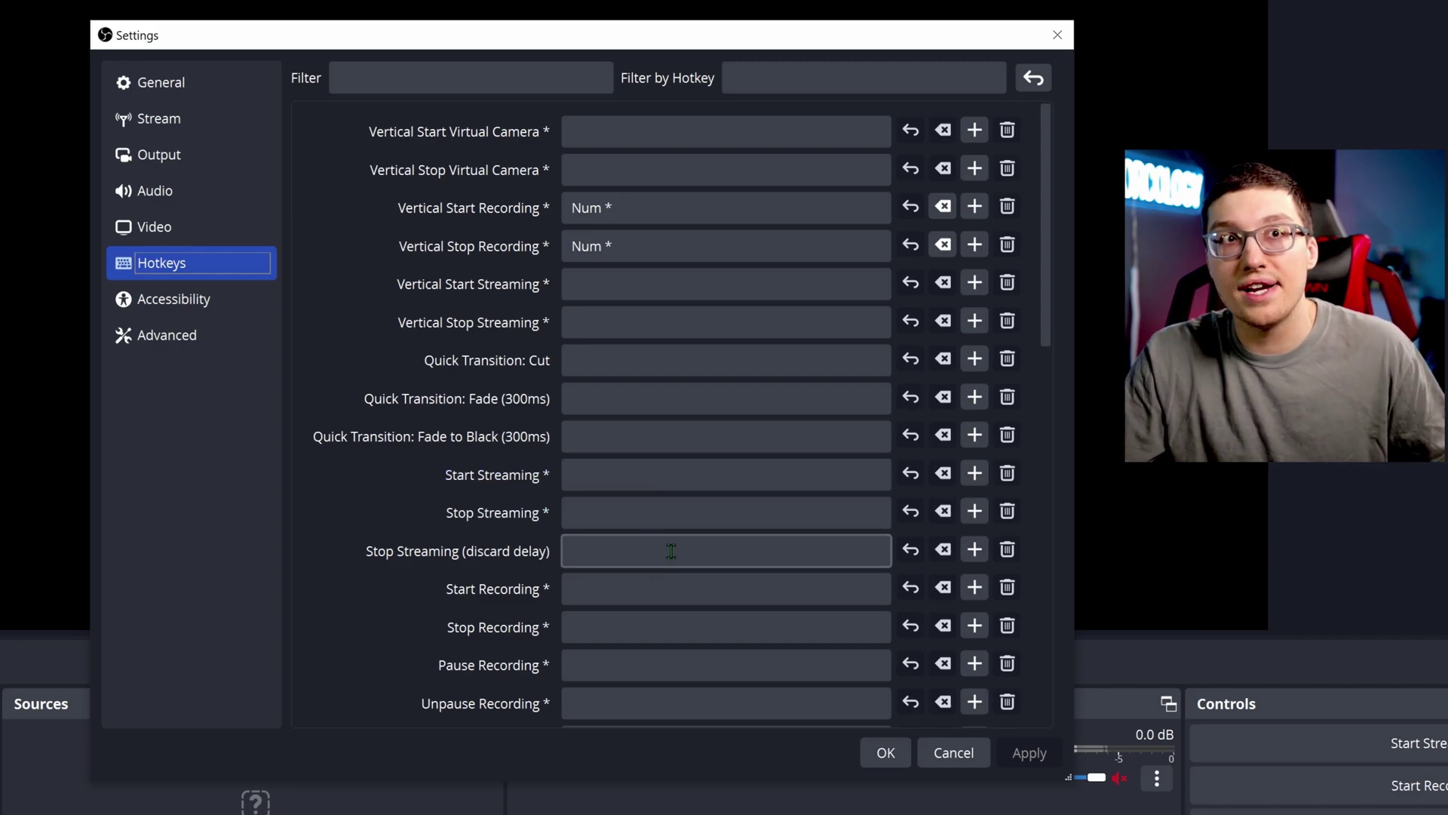
{"action": "left_click", "coordinate": [634, 586]}
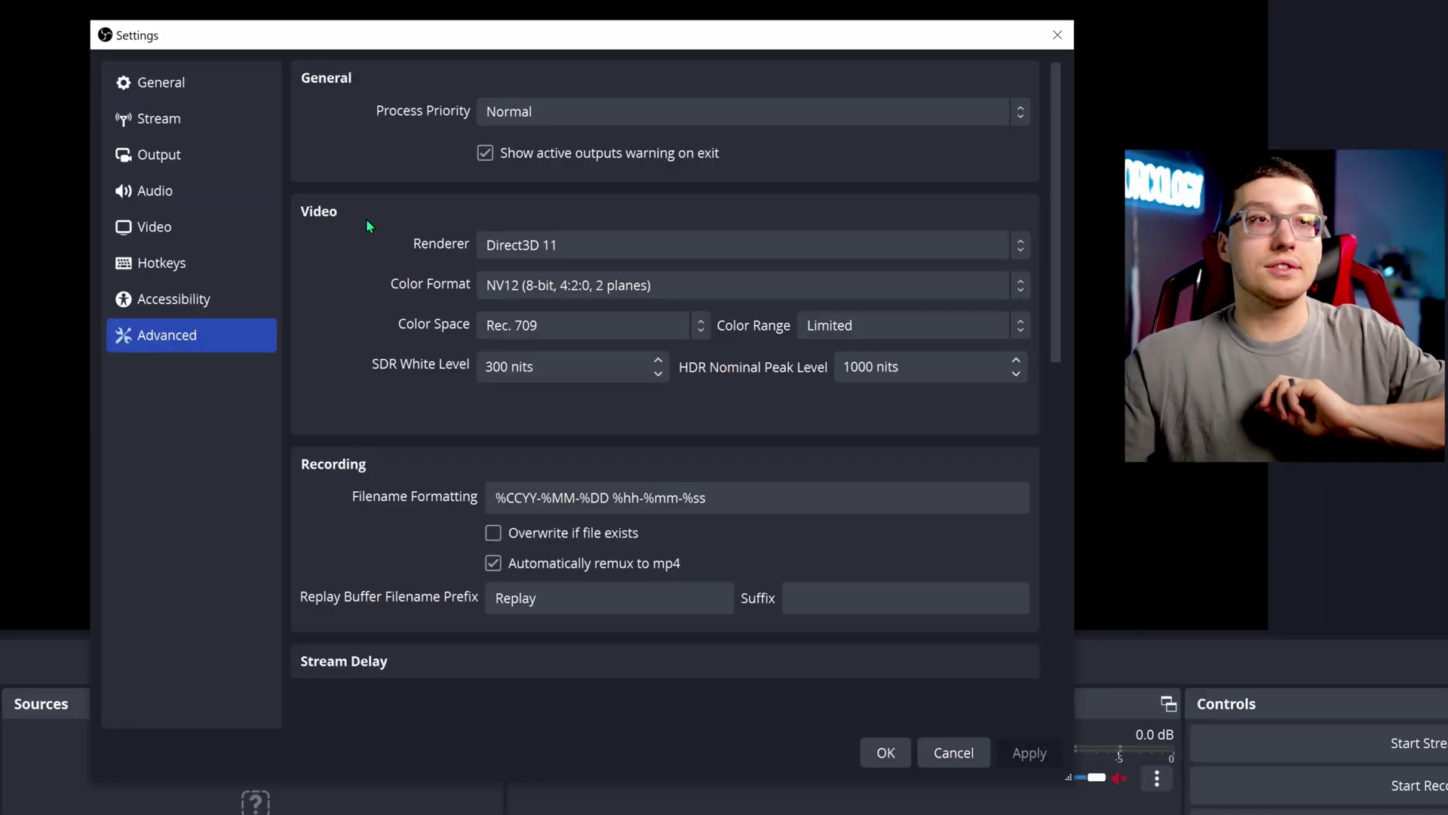
Step: Scroll through the Advanced settings to review the recording filename format and remux options
{"action": "scroll", "coordinate": [343, 437], "scroll_direction": "down", "scroll_amount": 10}
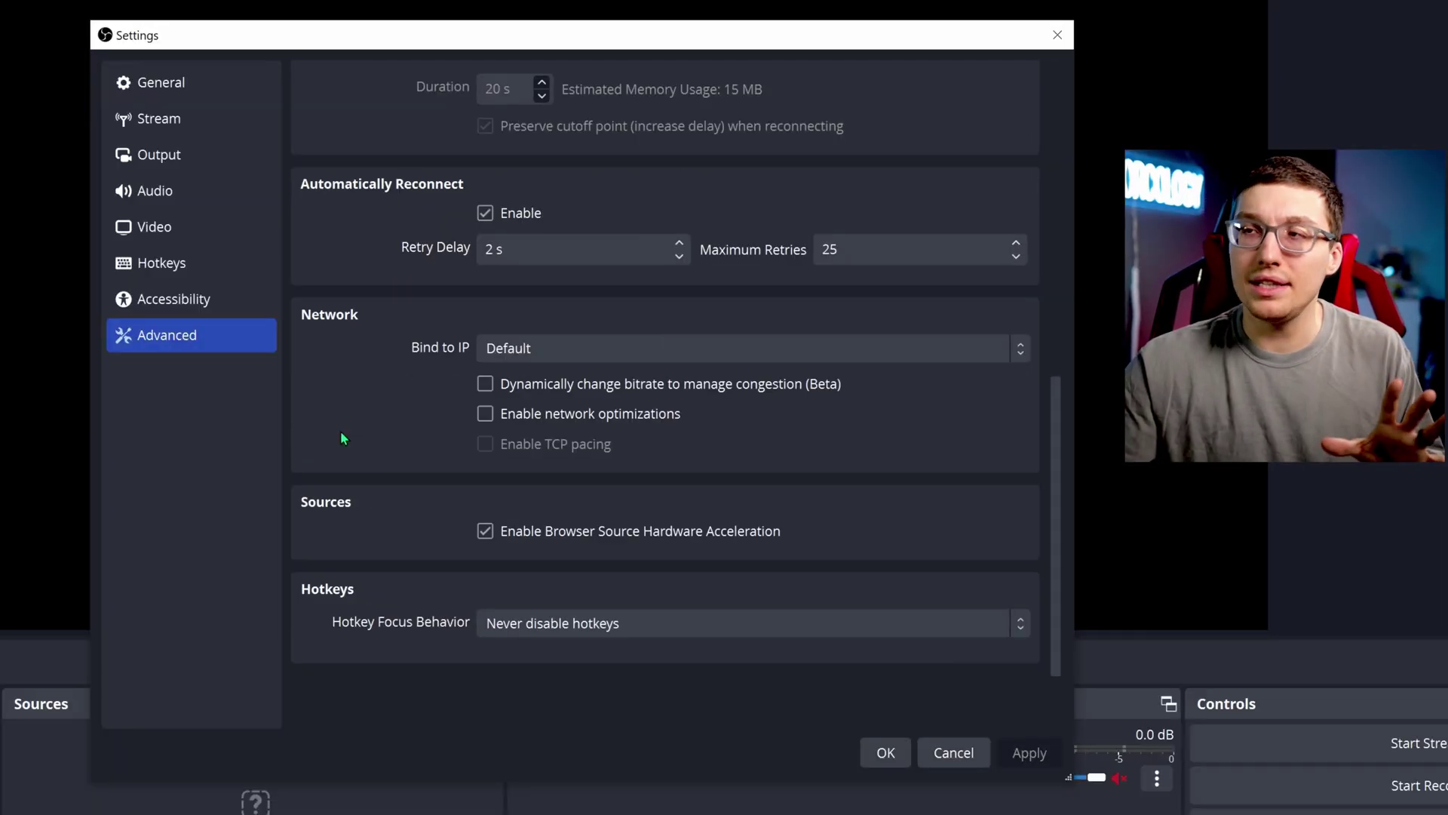
{"action": "scroll", "coordinate": [338, 427], "scroll_direction": "up", "scroll_amount": 8}
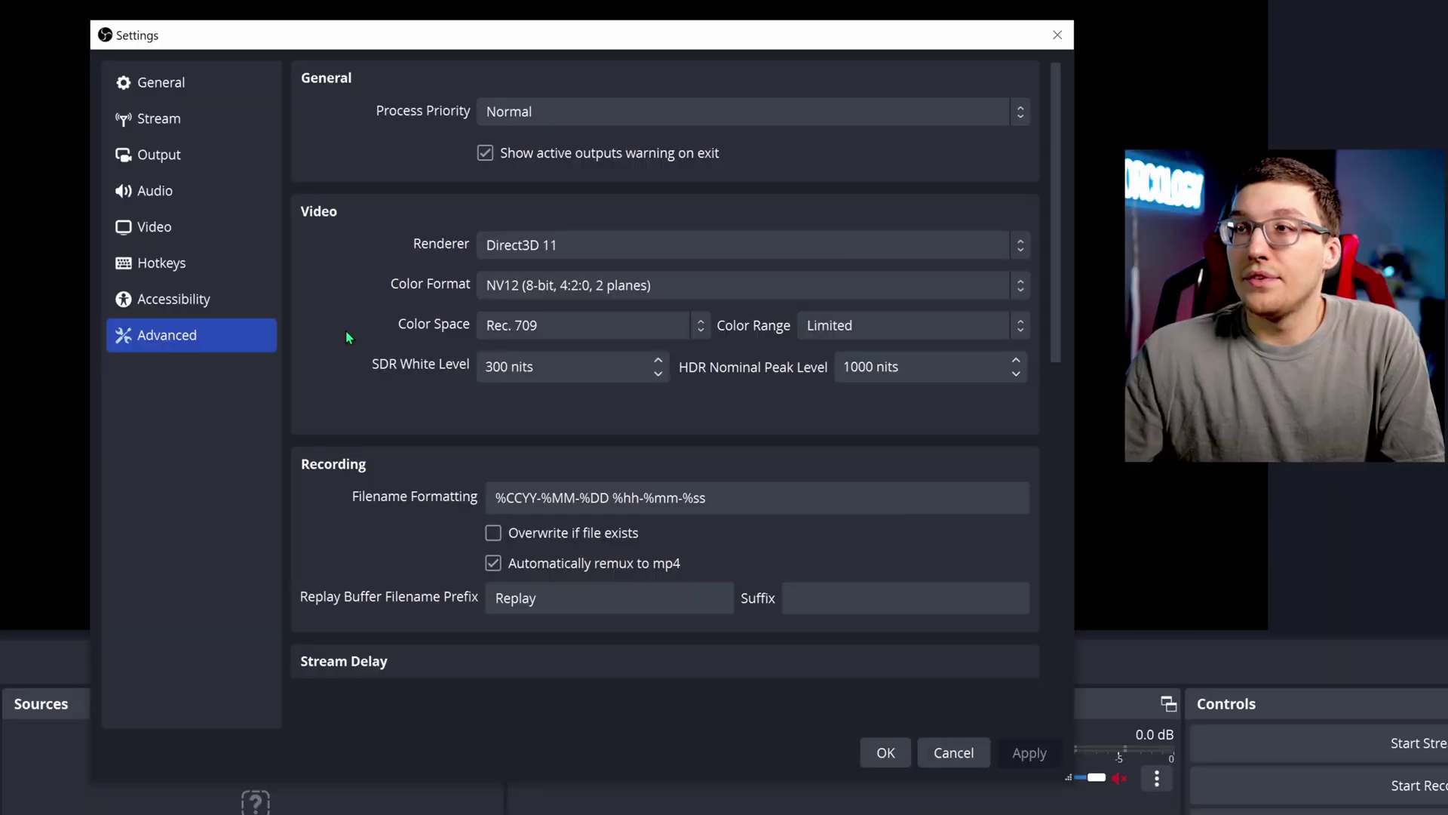
{"action": "scroll", "coordinate": [347, 332], "scroll_direction": "down", "scroll_amount": 6}
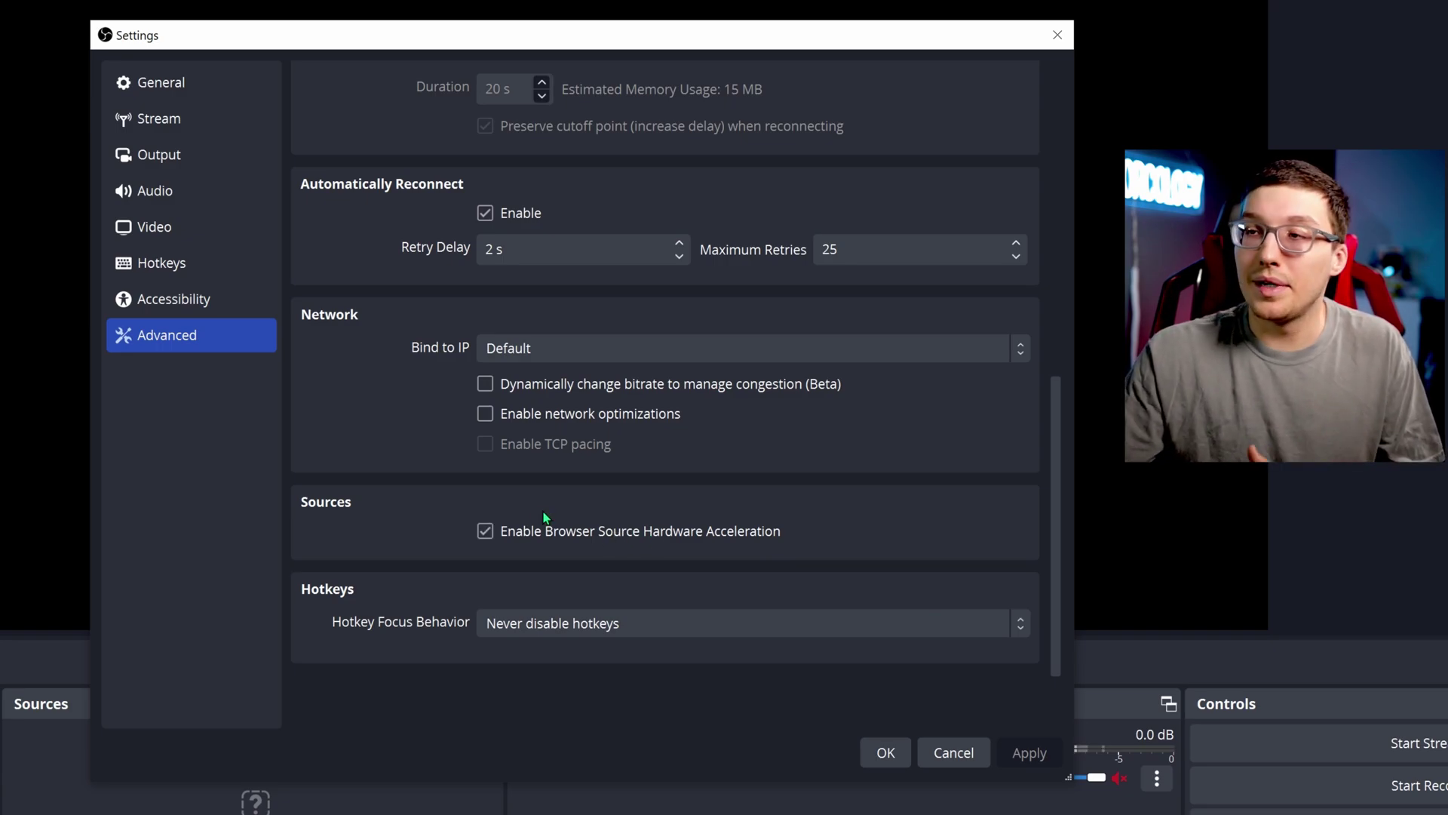
{"action": "scroll", "coordinate": [316, 472], "scroll_direction": "up", "scroll_amount": 7}
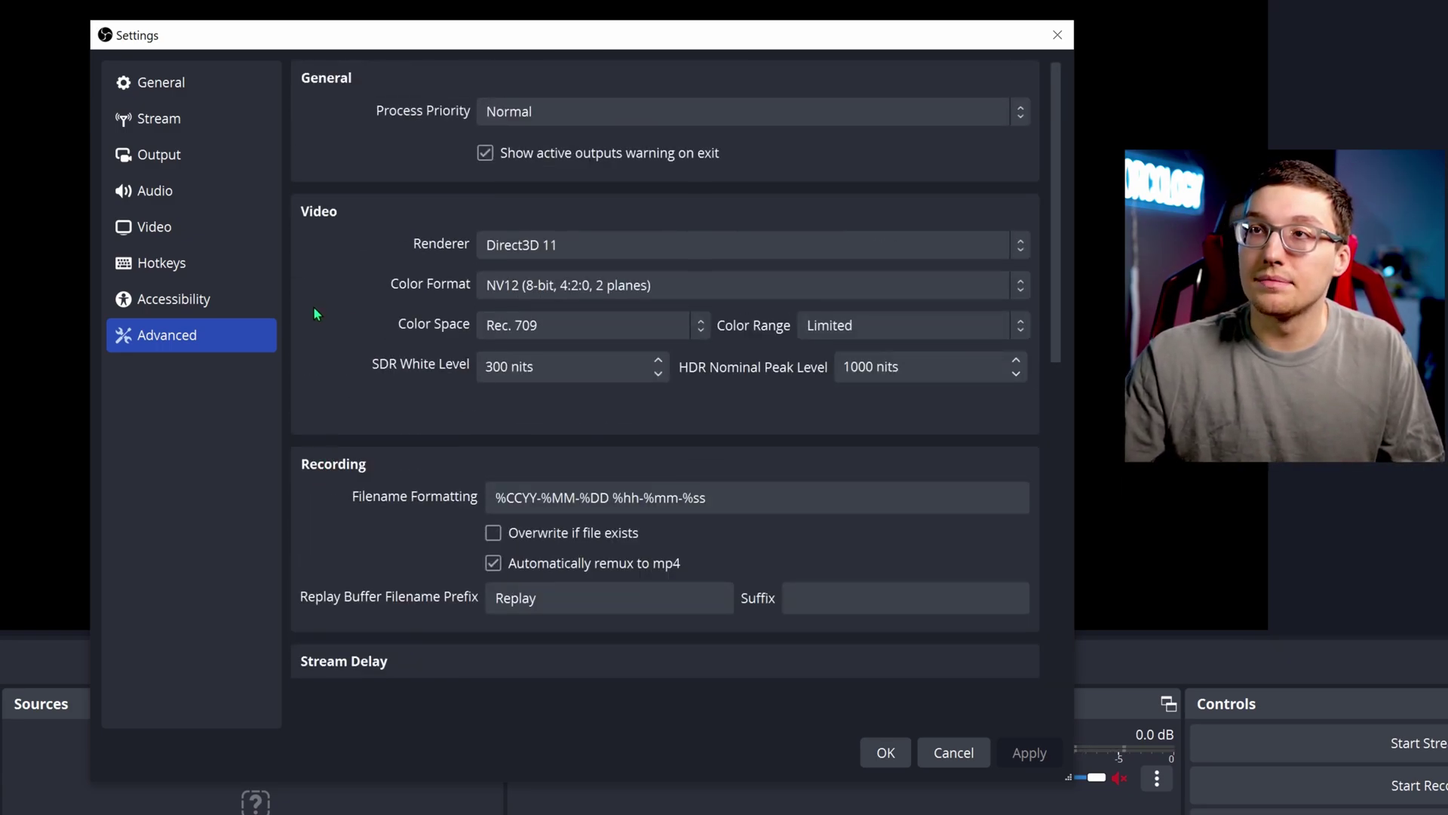
Step: Go to the Stream page and browse the Service list, keeping Twitch selected
{"action": "left_click", "coordinate": [178, 119]}
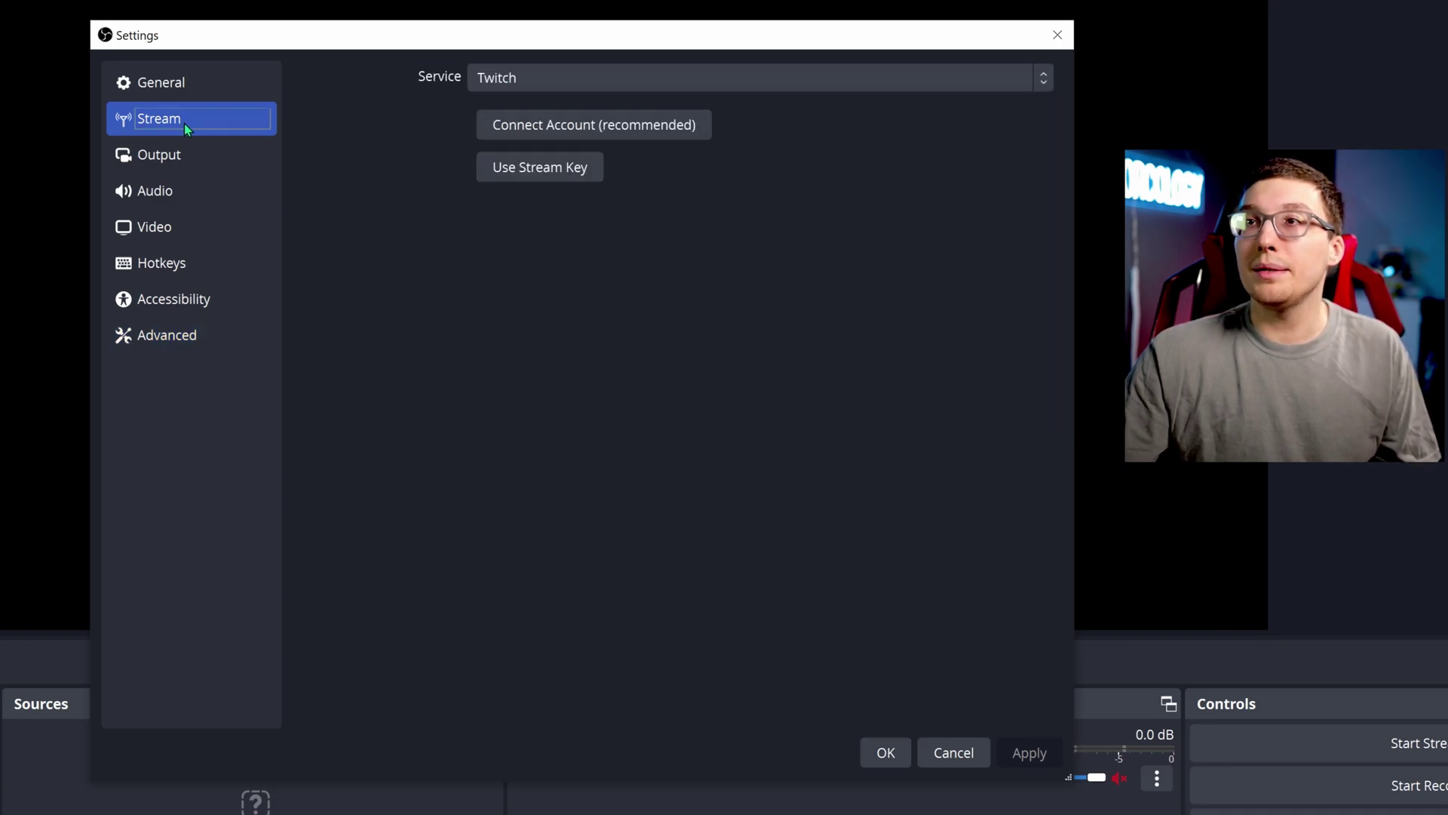
{"action": "left_click", "coordinate": [184, 124]}
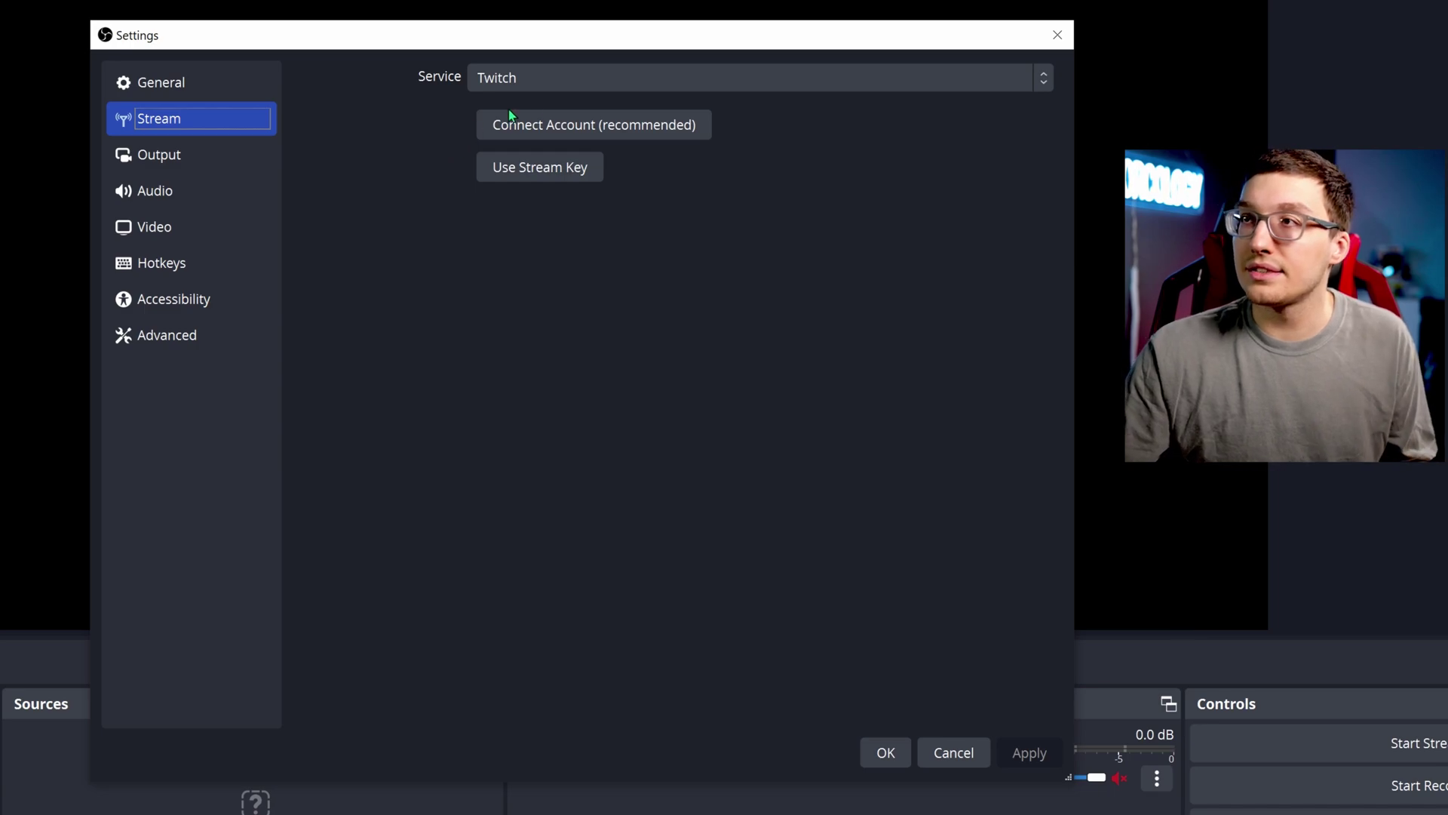
{"action": "left_click", "coordinate": [726, 80]}
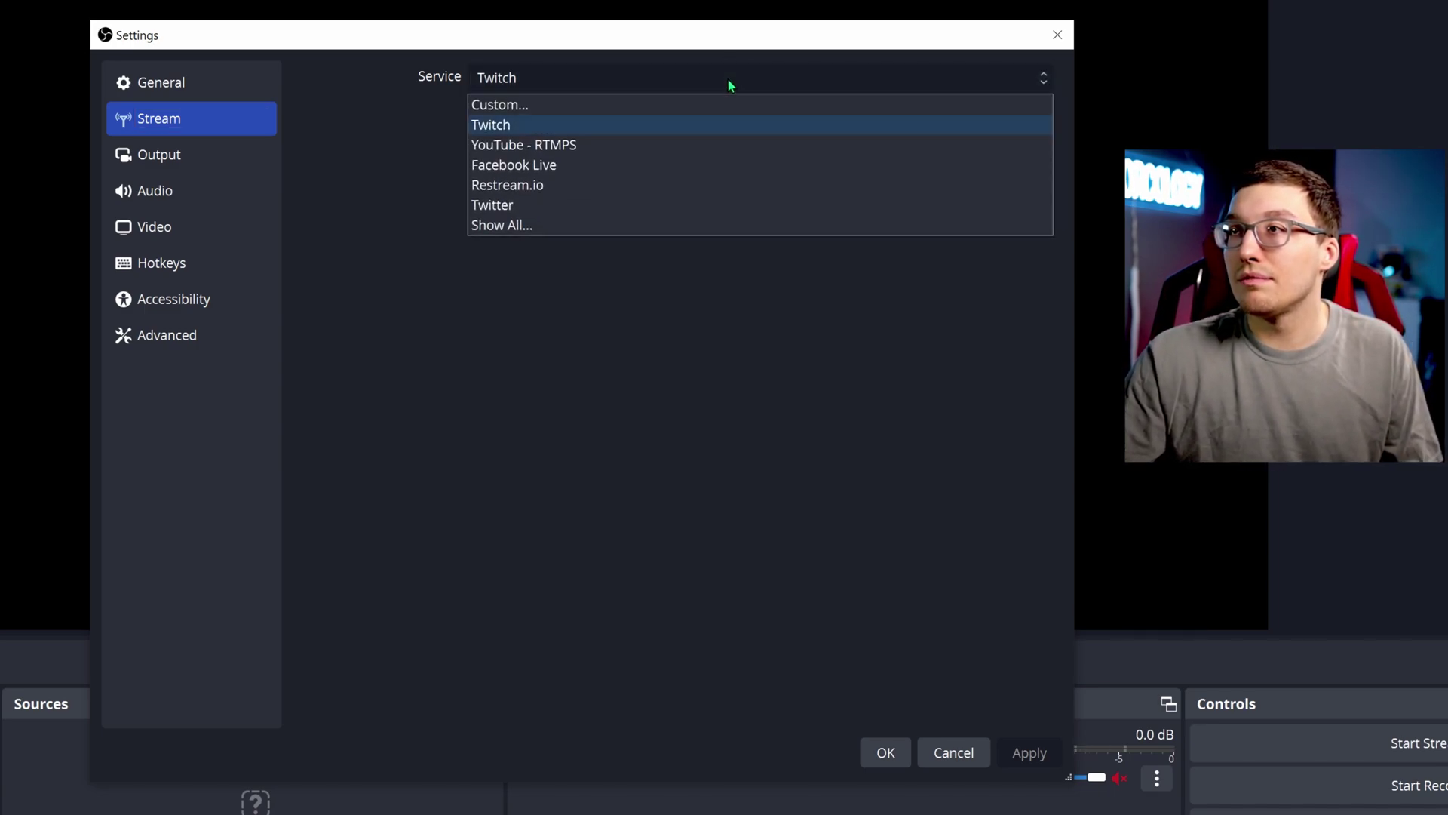
{"action": "left_click", "coordinate": [563, 129]}
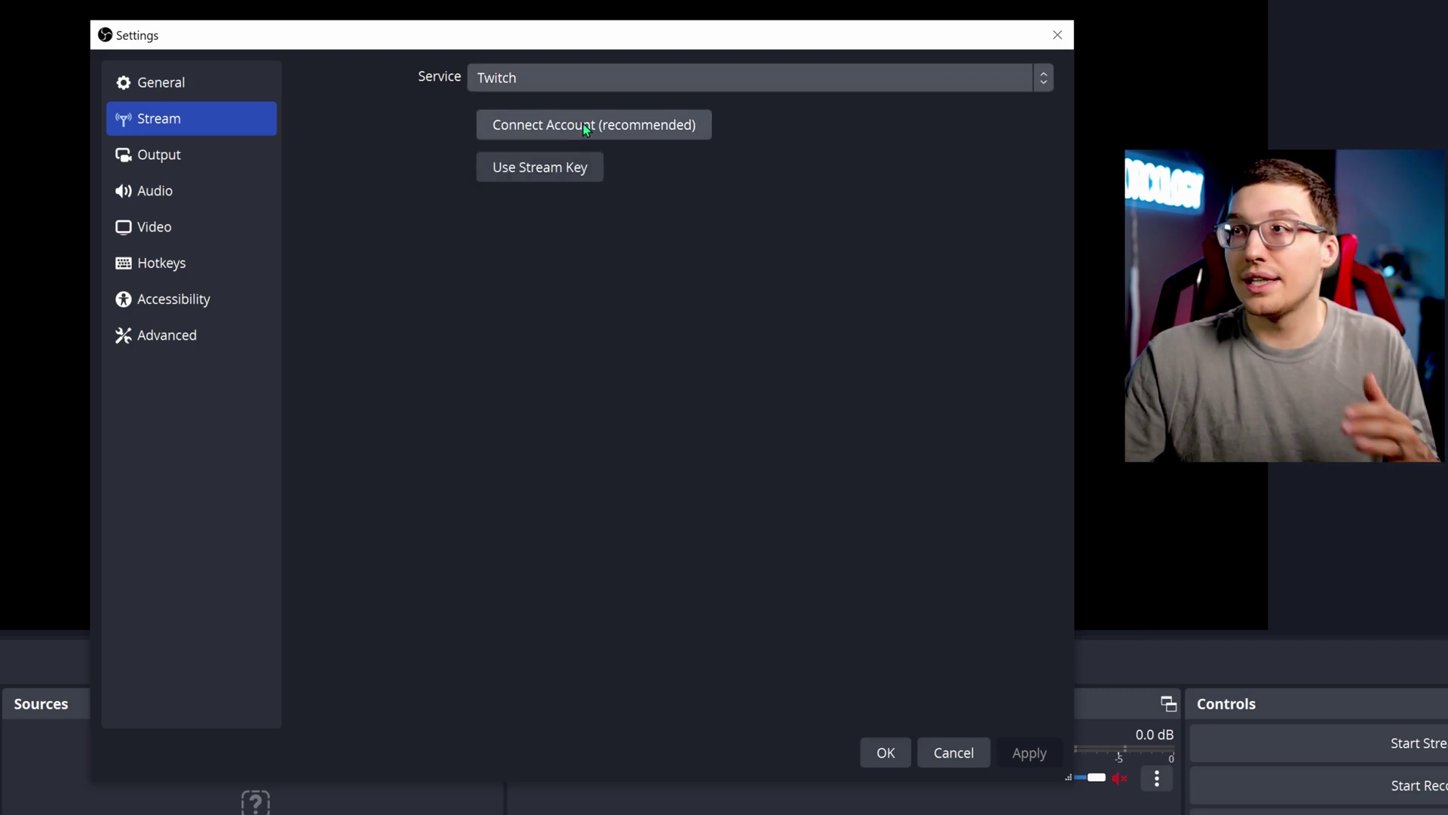
{"action": "left_click", "coordinate": [753, 80]}
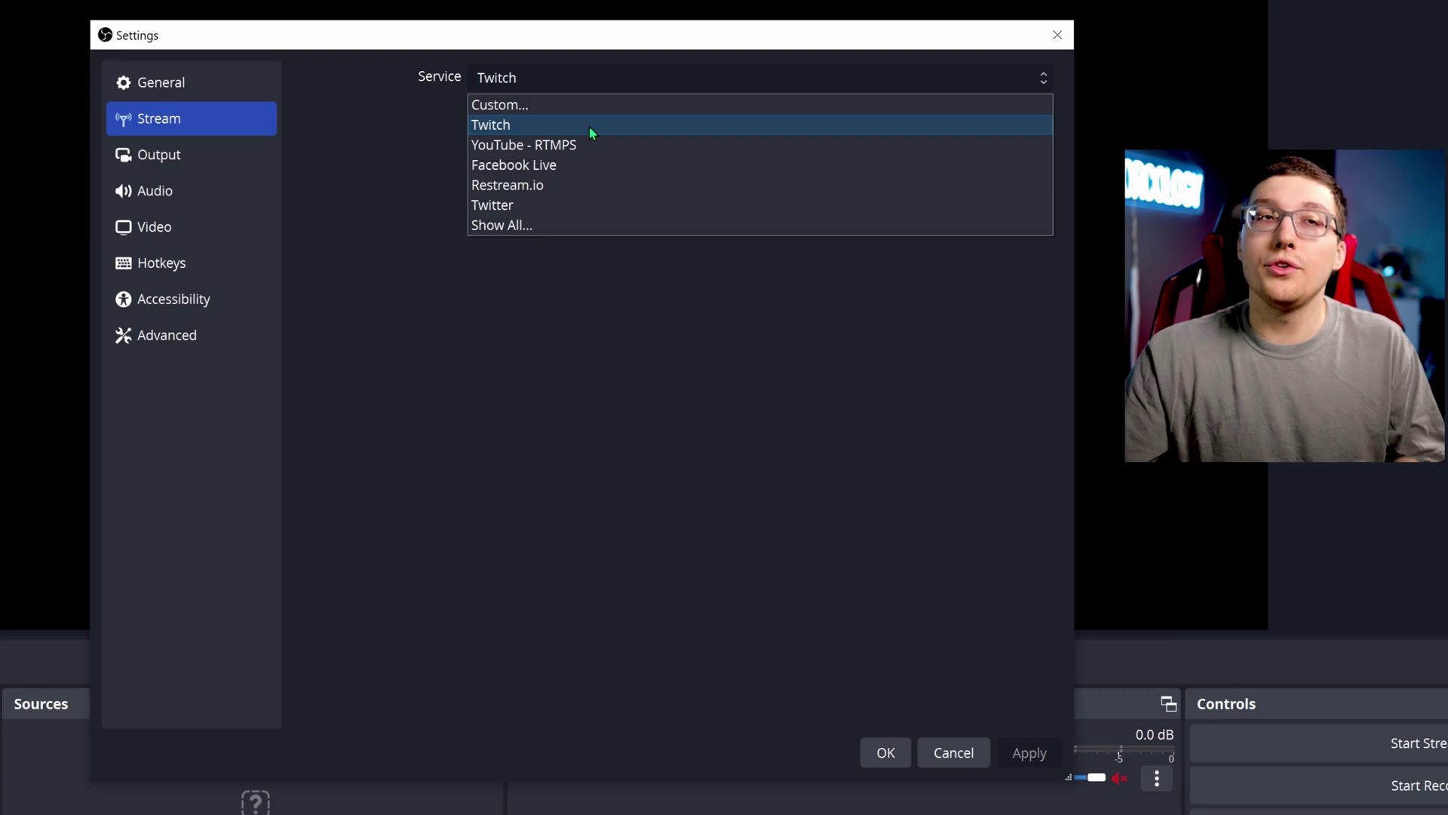
Step: Choose Custom... as the streaming service to reveal empty Server and Stream Key fields
{"action": "left_click", "coordinate": [614, 106]}
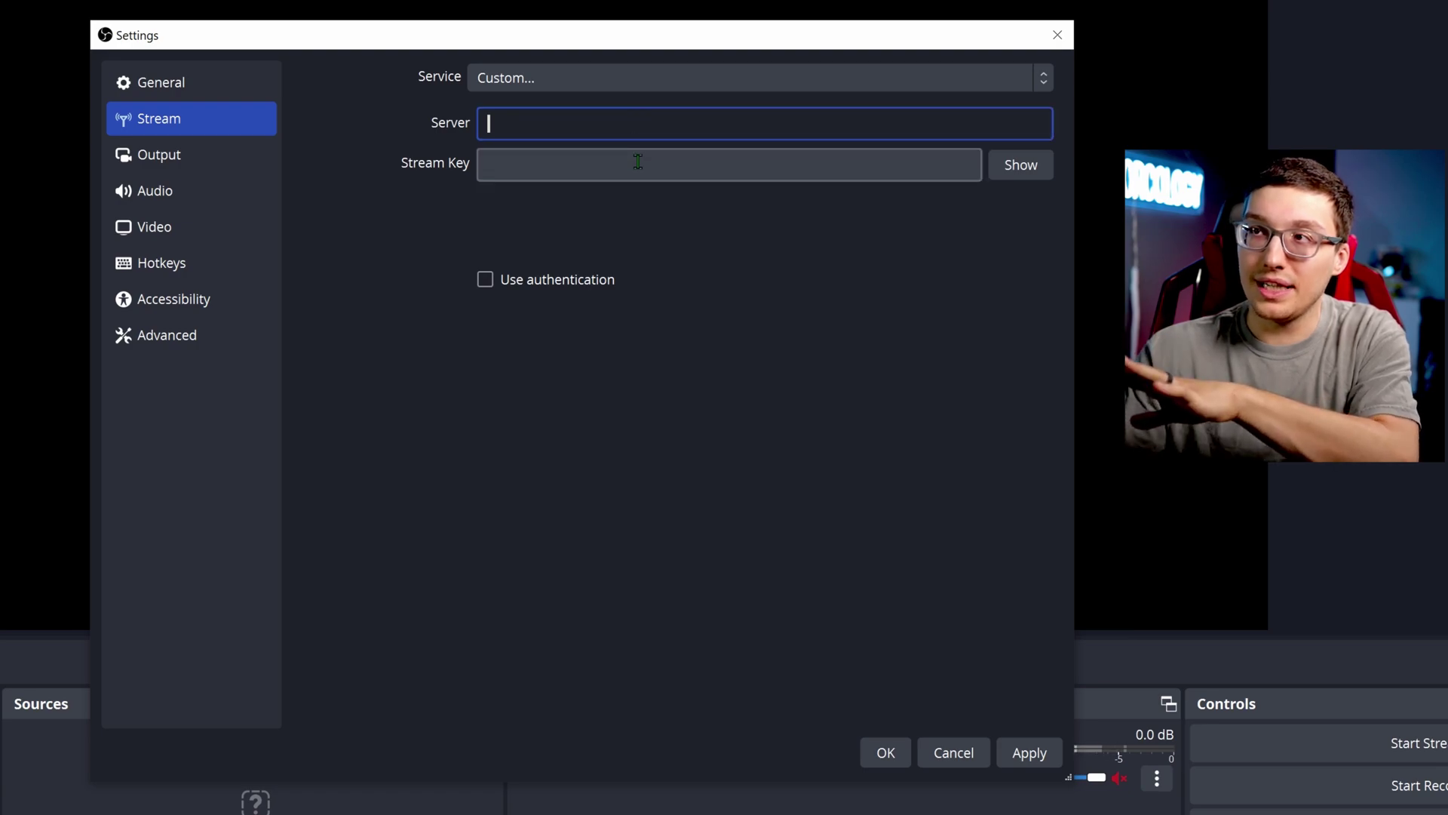
Step: Expand the Service dropdown with Show All... to list every streaming service
{"action": "left_click", "coordinate": [658, 79]}
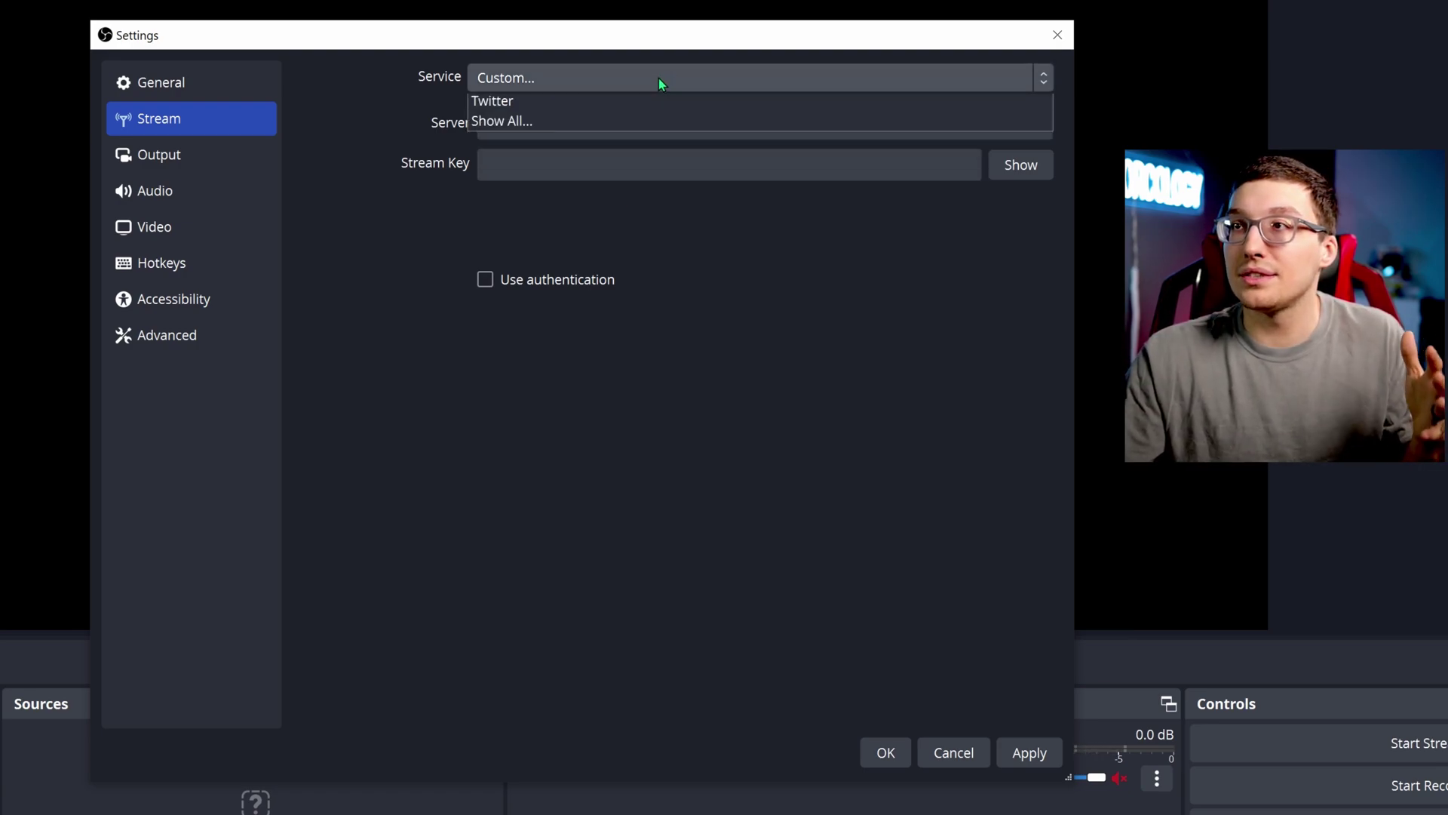
{"action": "left_click", "coordinate": [606, 224]}
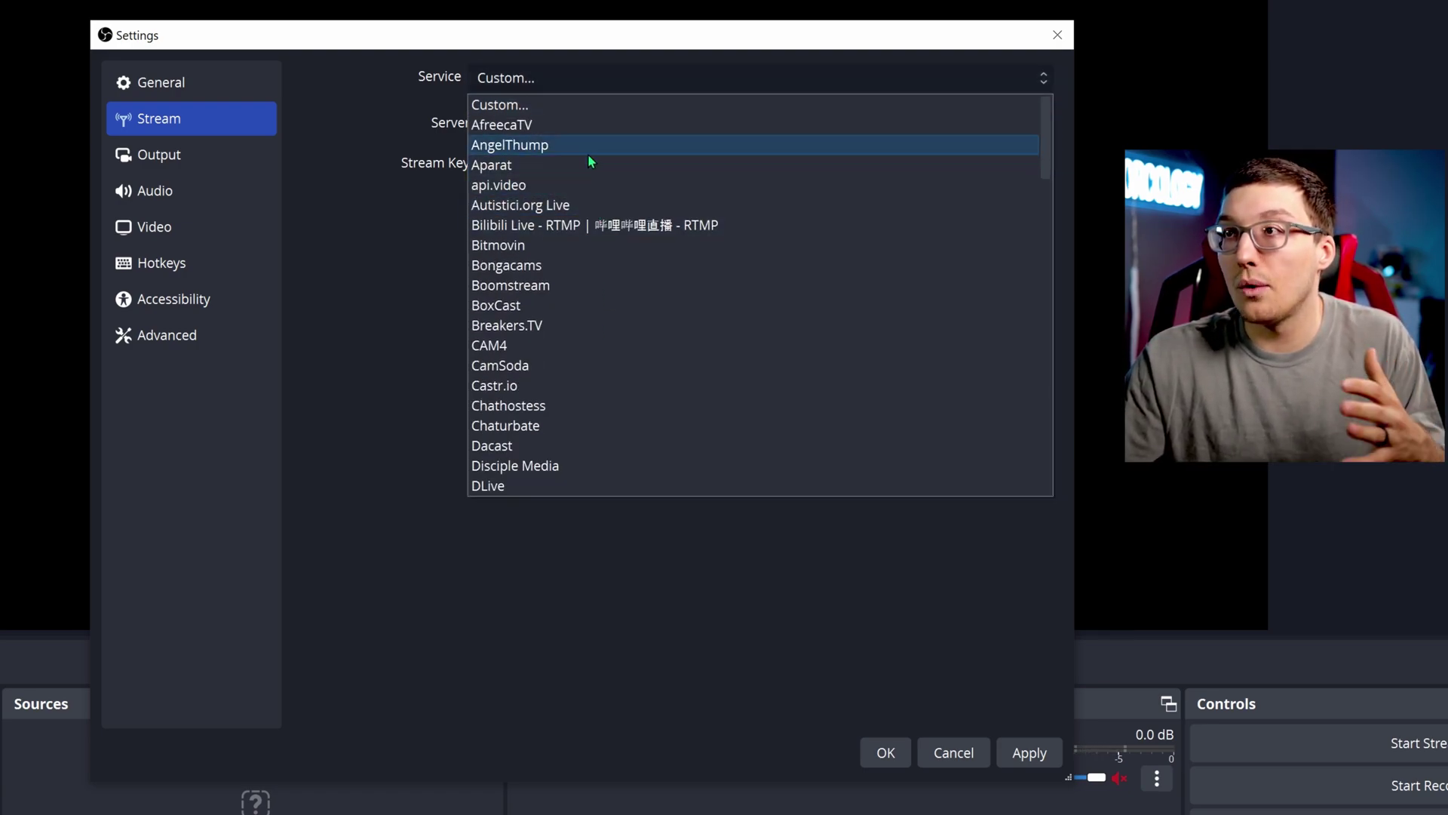